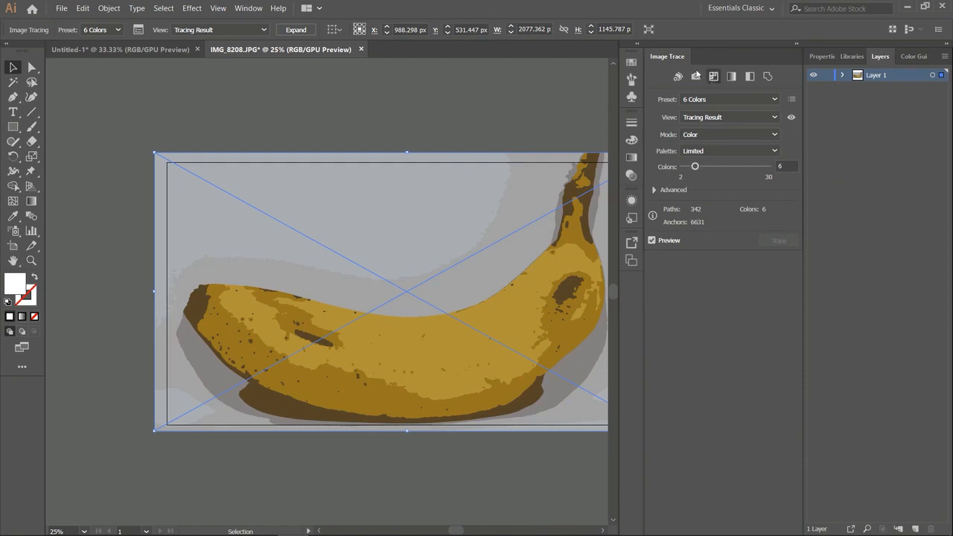
- Trace the tomato photo IMG_8230.JPG with Image Trace and zoom out to show the whole traced image
mouse_move(667, 57)
mouse_down()
mouse_move(730, 77)
mouse_move(687, 63)
mouse_up()
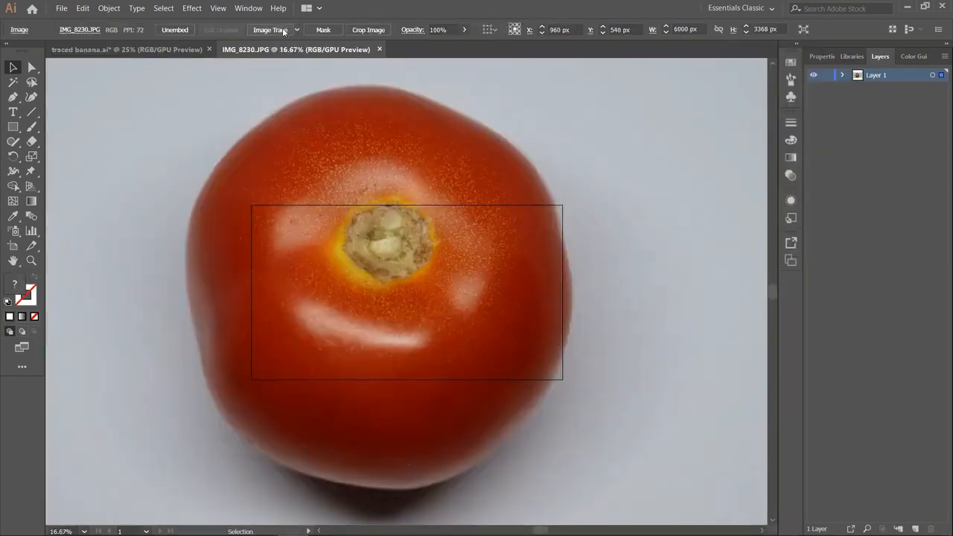
click(282, 30)
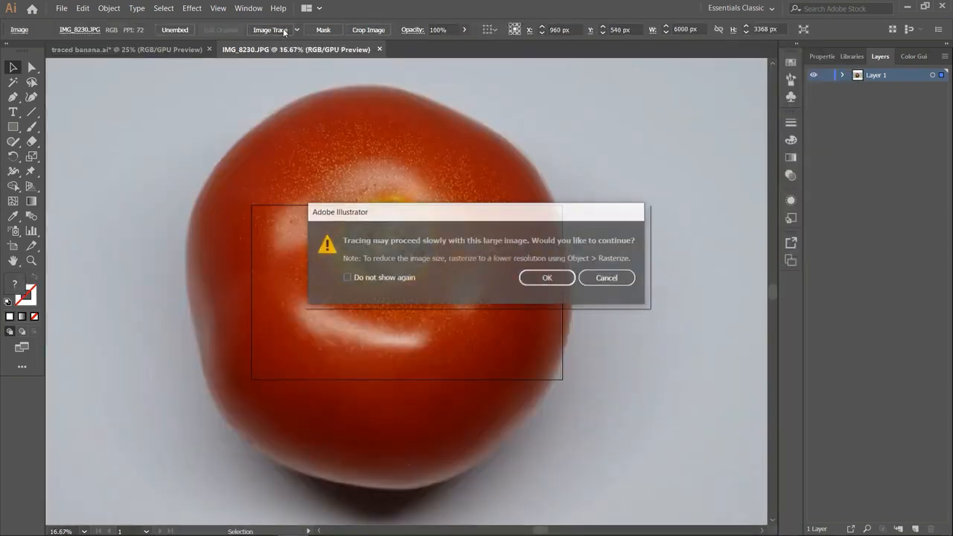
click(547, 280)
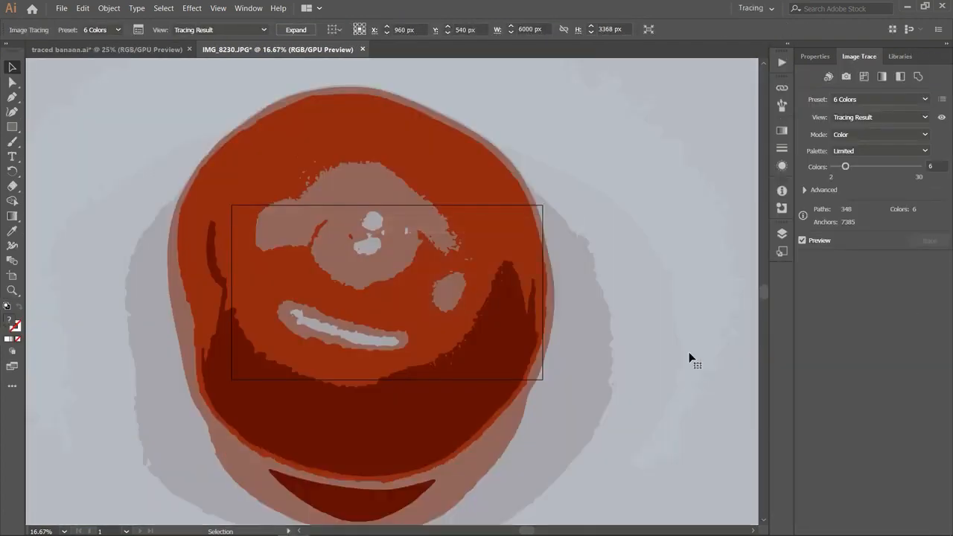
key(ctrl+minus)
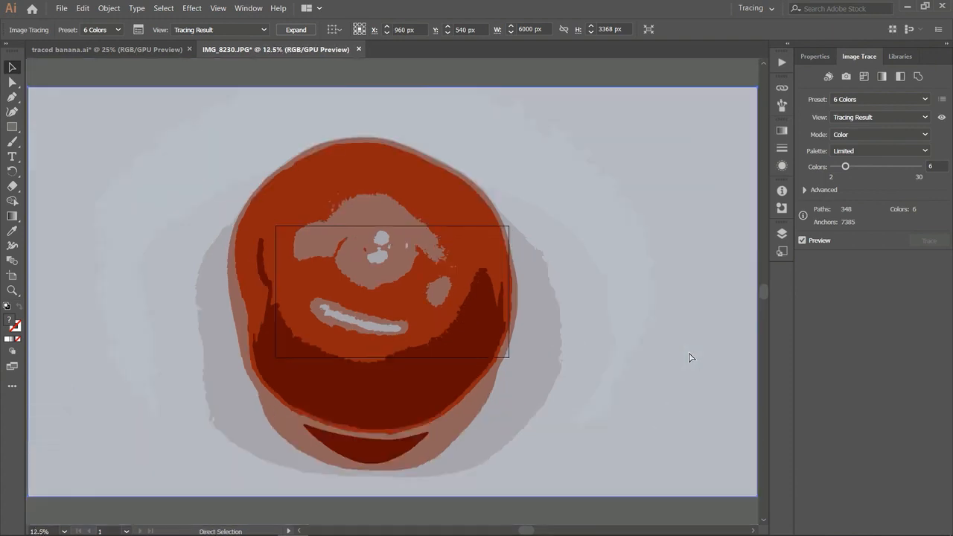
key(v)
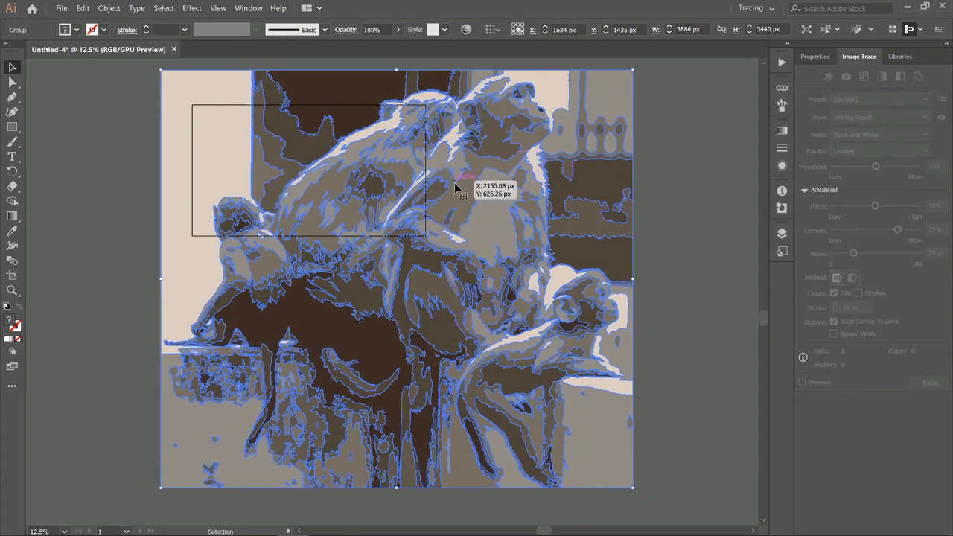
- Recolor the monkey artwork's dark browns in greens, giving the third color H 129.69°, S 83.87 % and B 60.78 %
right_click(558, 262)
click(865, 131)
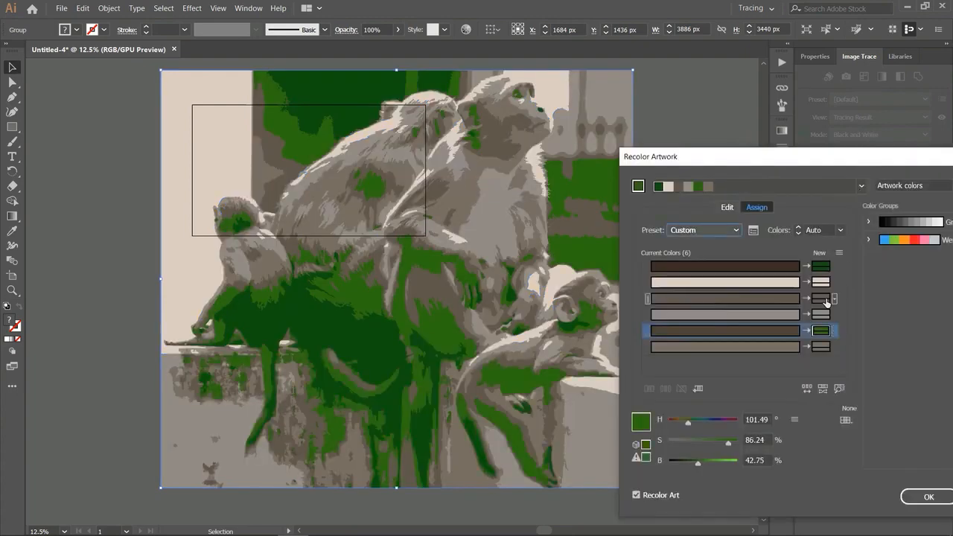
double_click(824, 297)
click(768, 224)
click(872, 127)
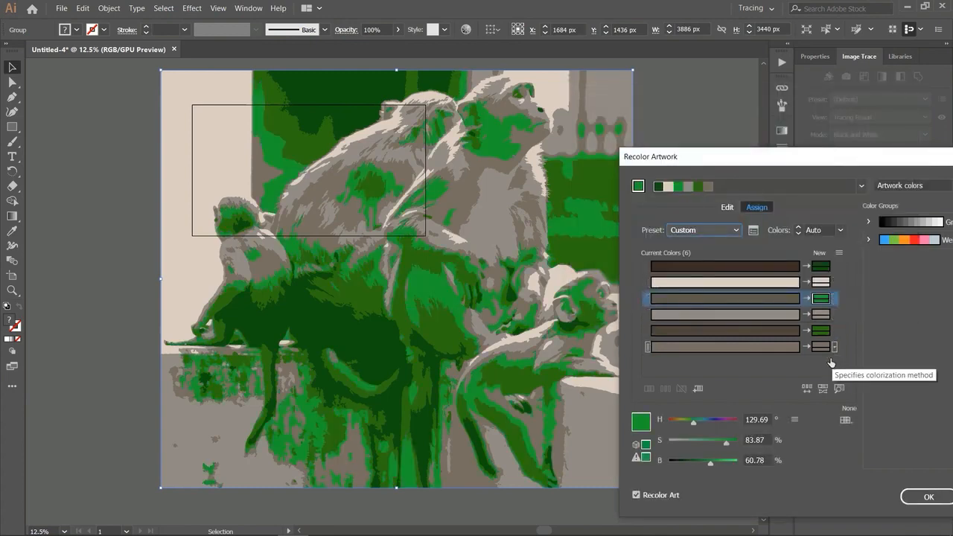
- Assign new colors to the sixth, fourth and second colors of the monkey artwork in Recolor Artwork
double_click(821, 346)
click(760, 223)
drag(711, 207, 697, 166)
click(871, 131)
double_click(822, 318)
click(759, 231)
click(648, 167)
click(865, 129)
double_click(819, 283)
click(757, 226)
click(625, 135)
click(856, 126)
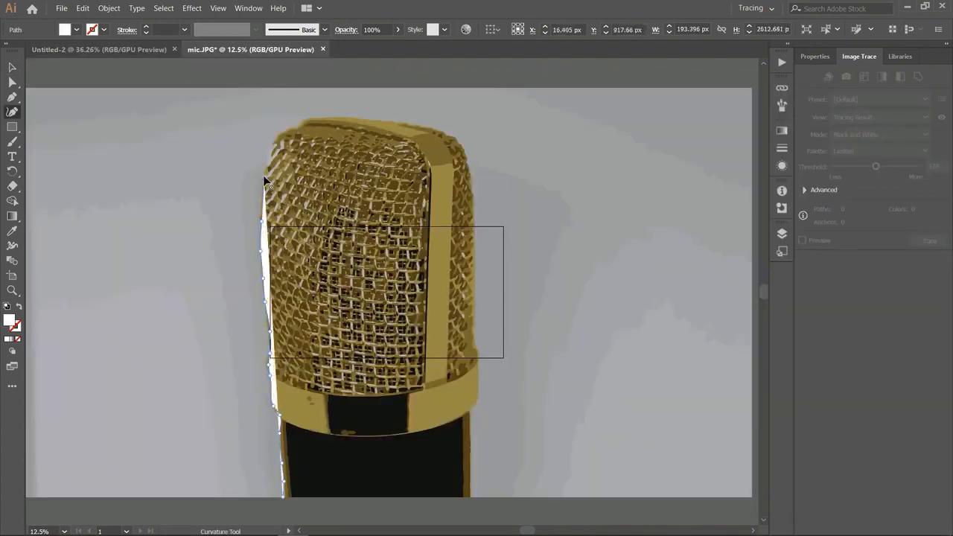
- Continue the Curvature tool outline along the upper edge of the microphone
click(301, 127)
click(306, 118)
click(319, 115)
click(338, 116)
click(358, 118)
click(388, 120)
click(408, 122)
click(436, 129)
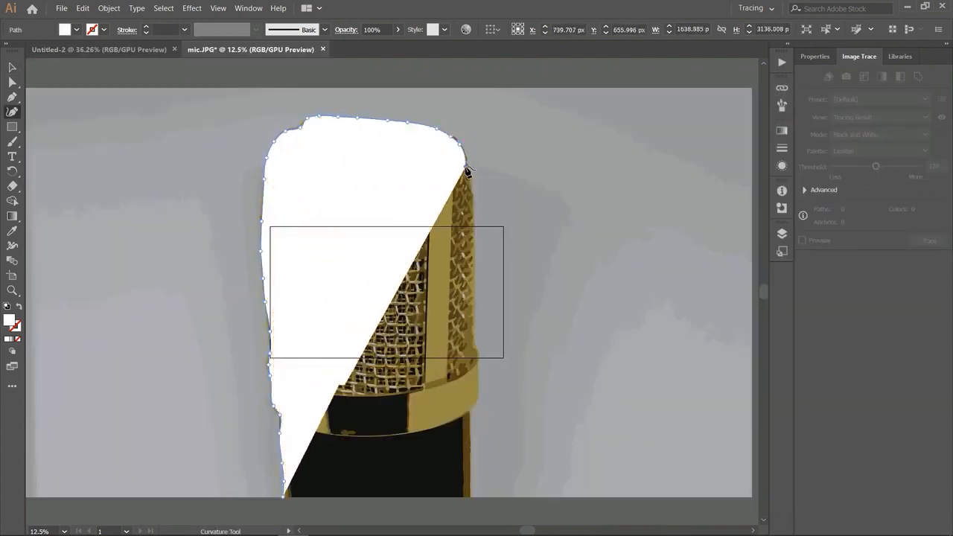
- Outline the microphone's remaining side down to its base and close the curvature path at its starting point
click(472, 305)
click(478, 367)
click(476, 387)
click(467, 418)
click(468, 456)
click(464, 497)
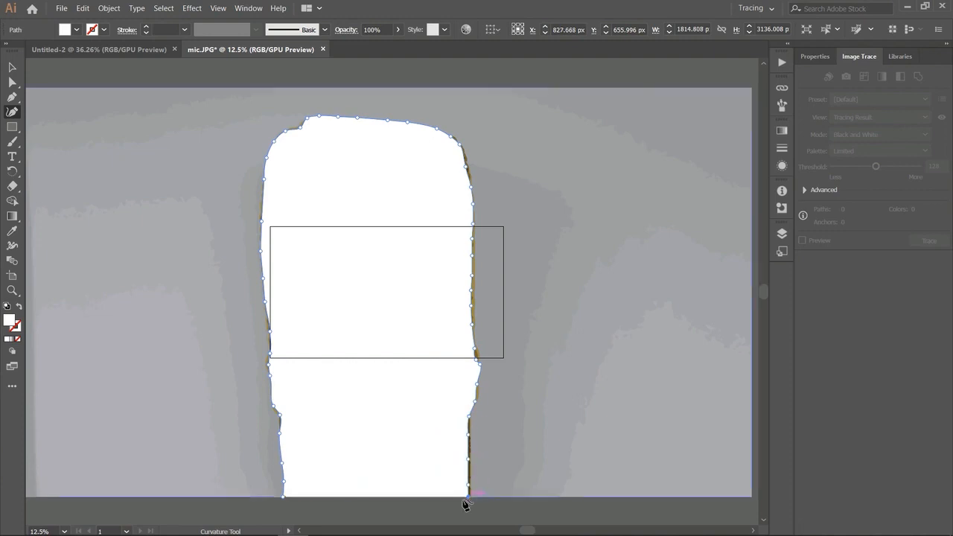
click(413, 496)
click(373, 497)
click(283, 497)
- Select all the artwork and make a clipping mask from the microphone outline
key(v)
click(629, 187)
key(ctrl+a)
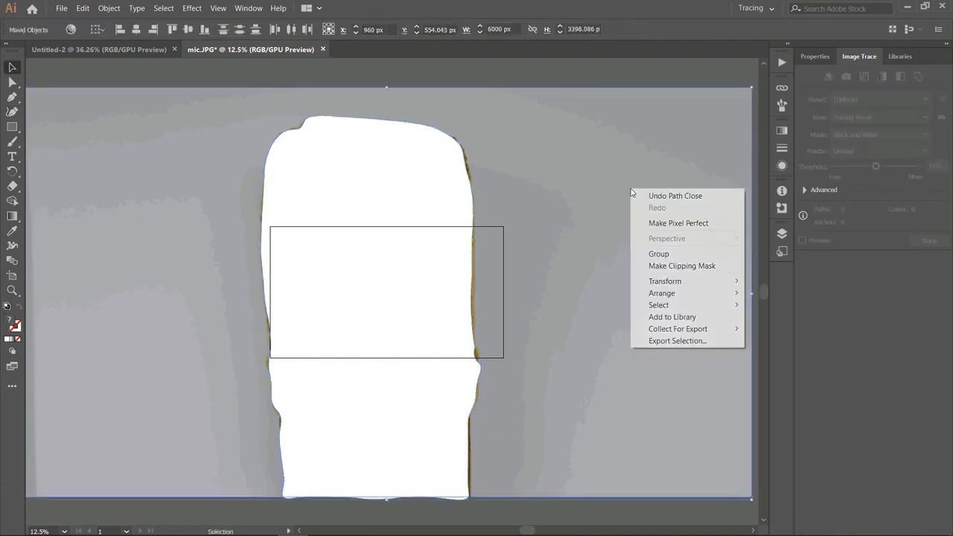
right_click(629, 187)
click(652, 265)
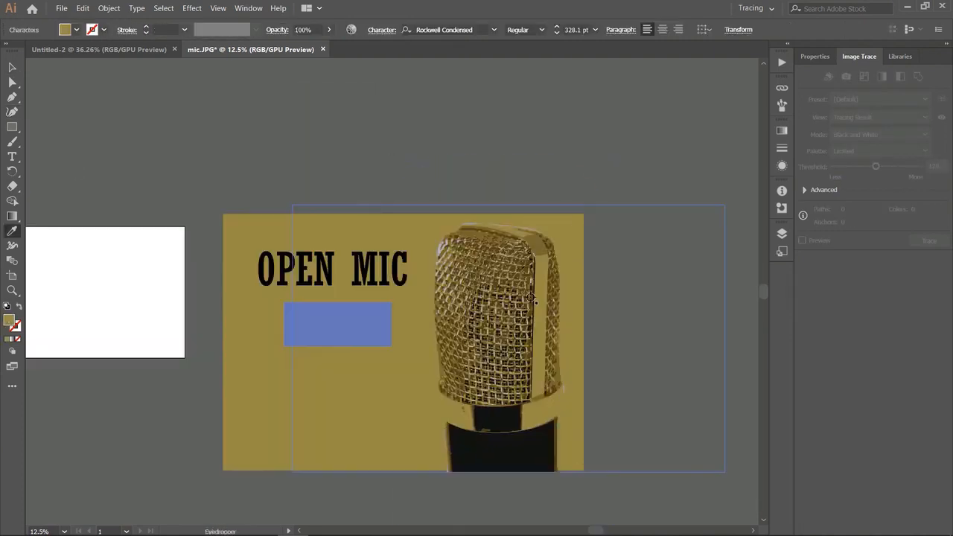
- Sample the microphone's gold color with the Eyedropper for the selected text beneath OPEN MIC, and deselect the text
click(530, 297)
click(12, 67)
click(303, 178)
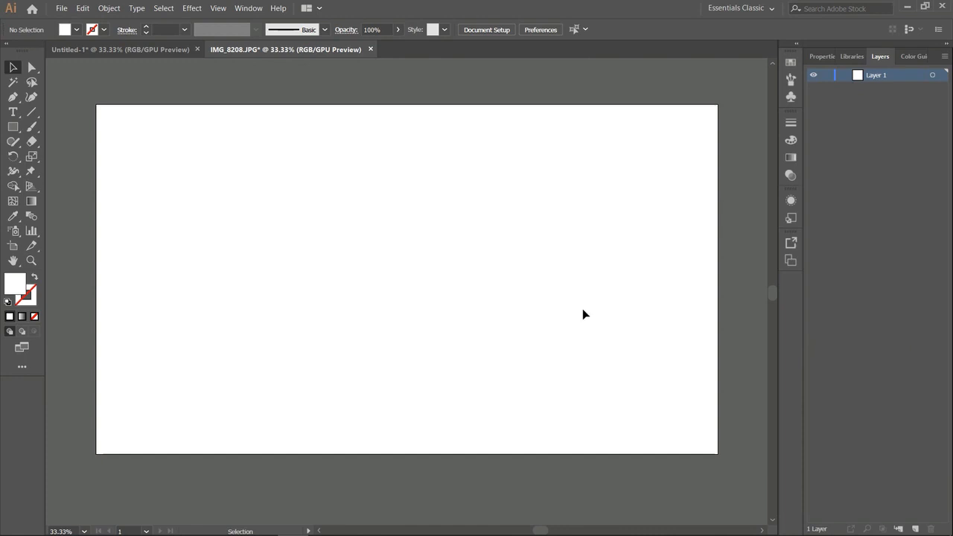
- Place the banana photo IMG_8208.JPG as a linked image on the artboard, continuing despite its unsaved changes
click(61, 8)
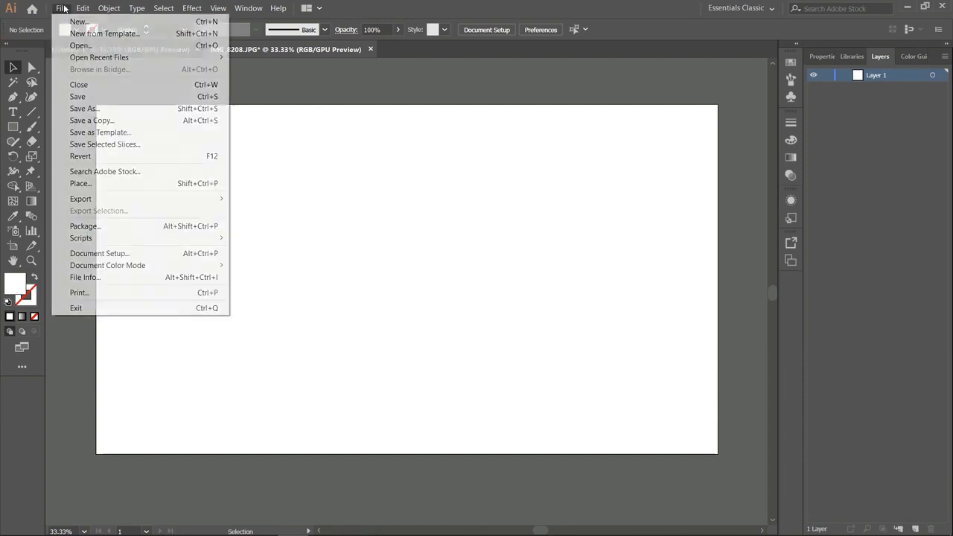
click(97, 183)
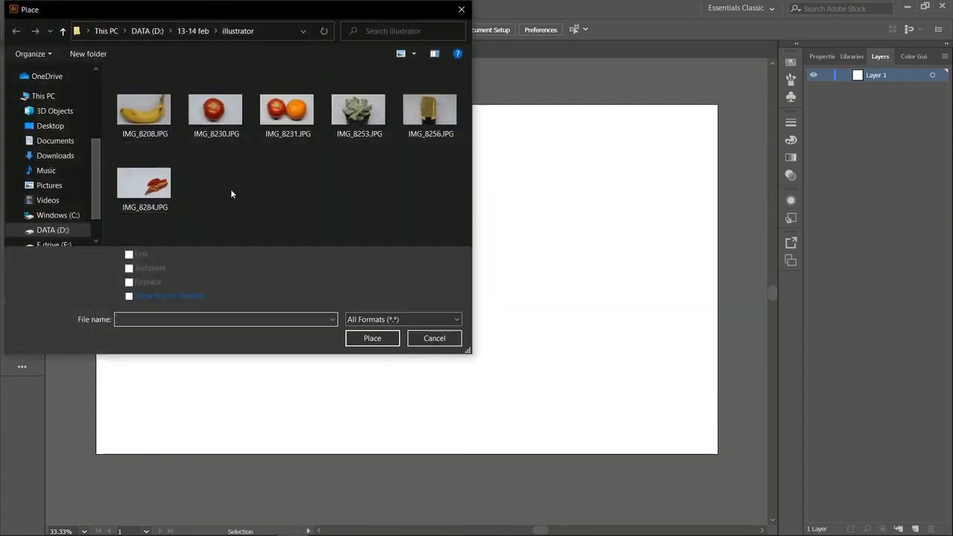
click(163, 134)
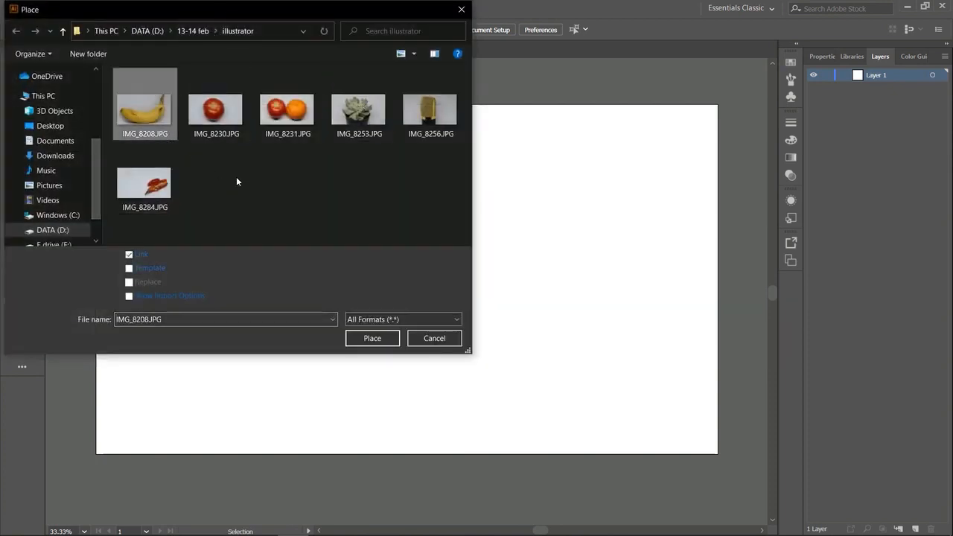
click(380, 339)
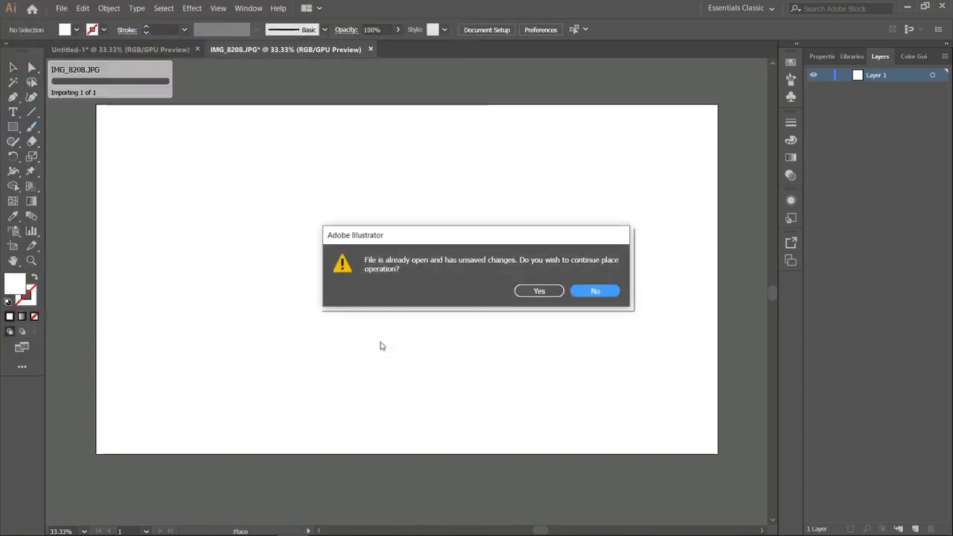
click(538, 291)
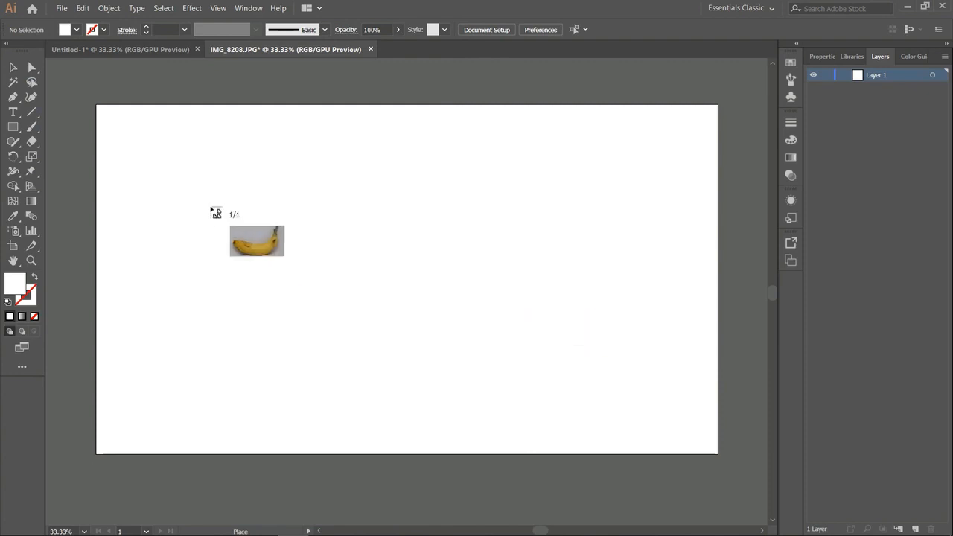
click(154, 141)
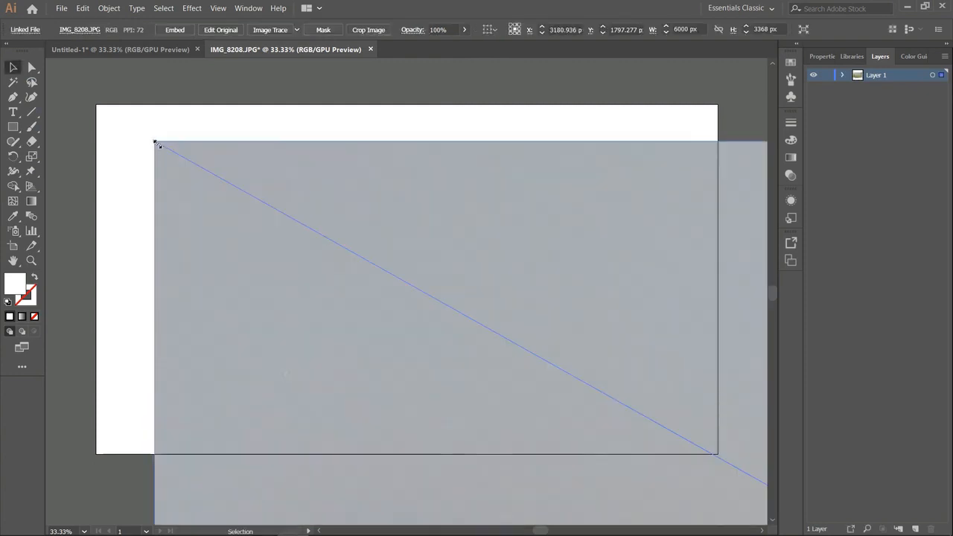
- Scale the banana photo to about 2077 × 1146 px and position it so it covers the artboard
key(ctrl+alt+0)
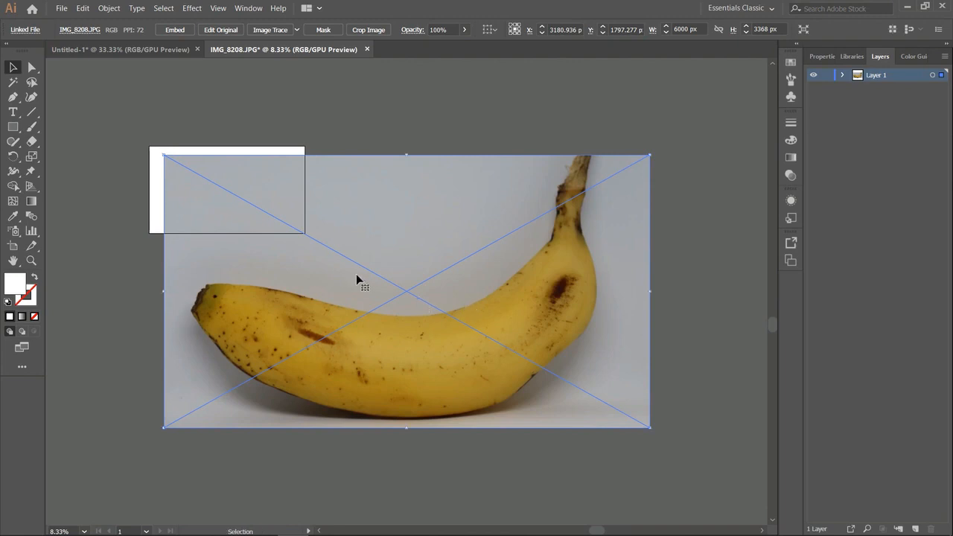
drag(647, 427, 337, 253)
drag(290, 233, 271, 217)
drag(138, 137, 145, 142)
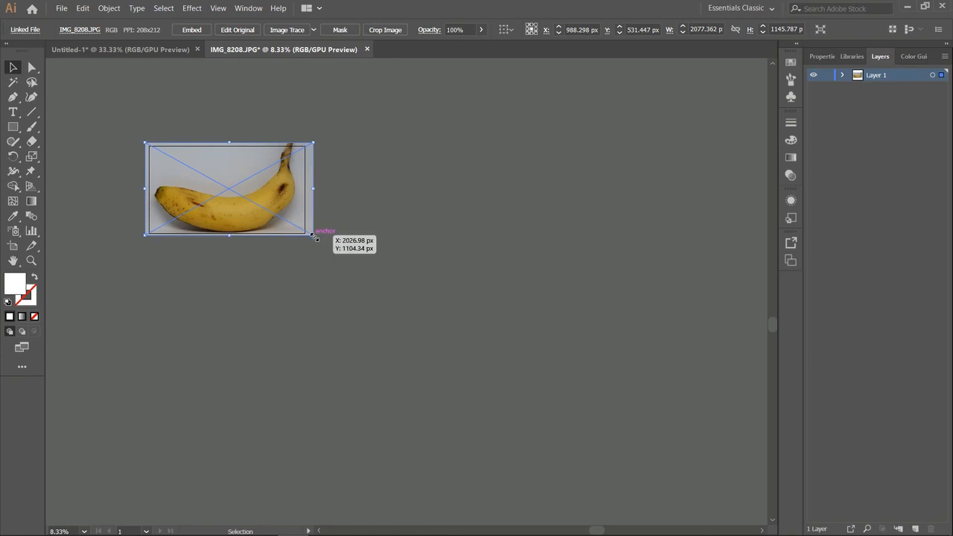
key(ctrl+plus)
key(ctrl+plus)
key(ctrl+plus)
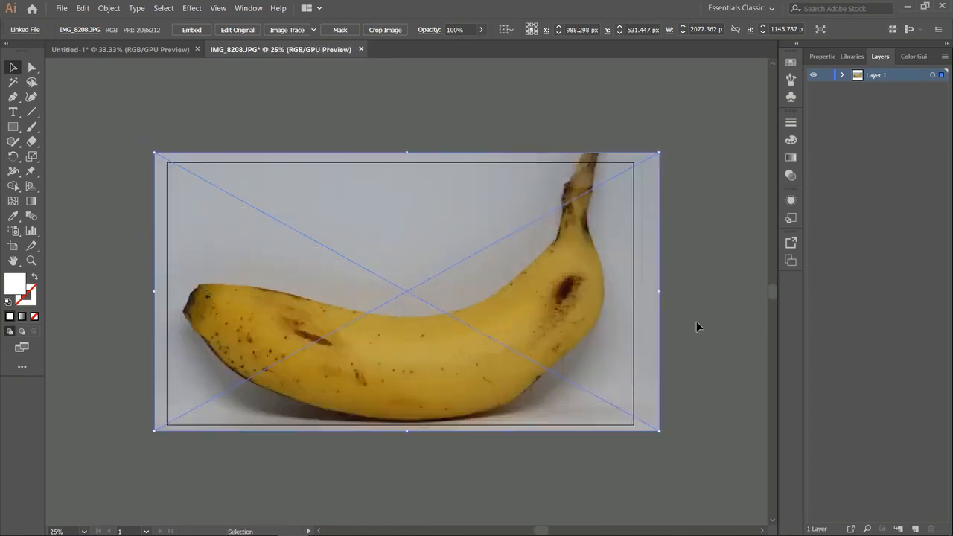
click(702, 331)
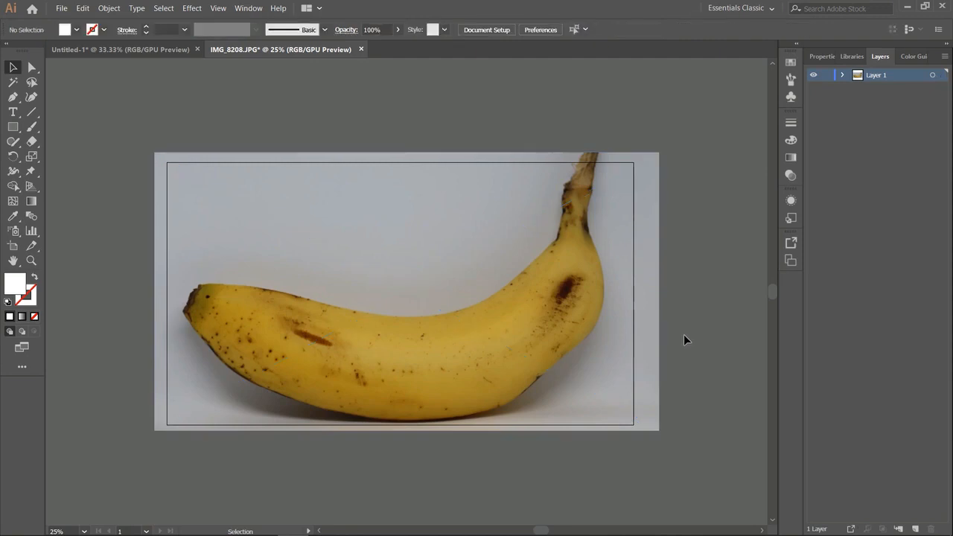
click(643, 325)
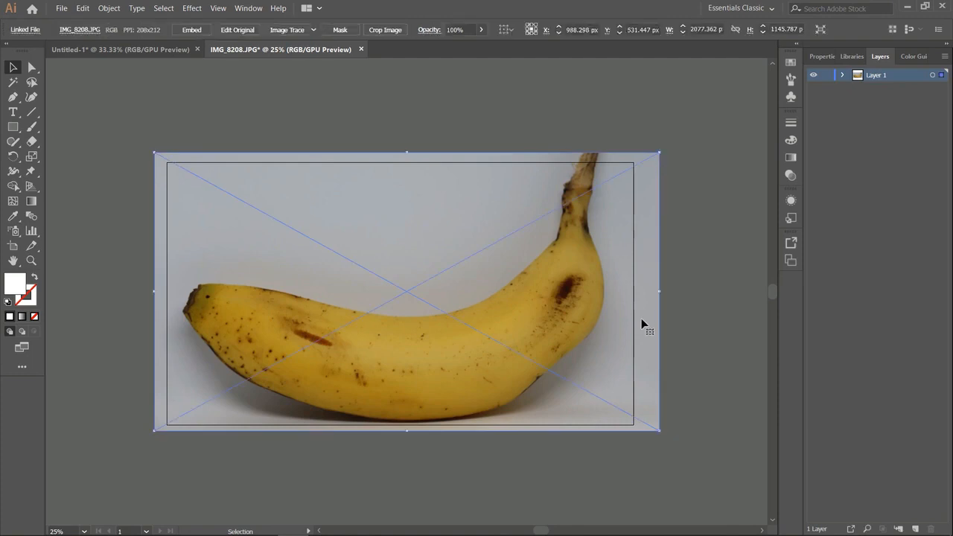
click(250, 9)
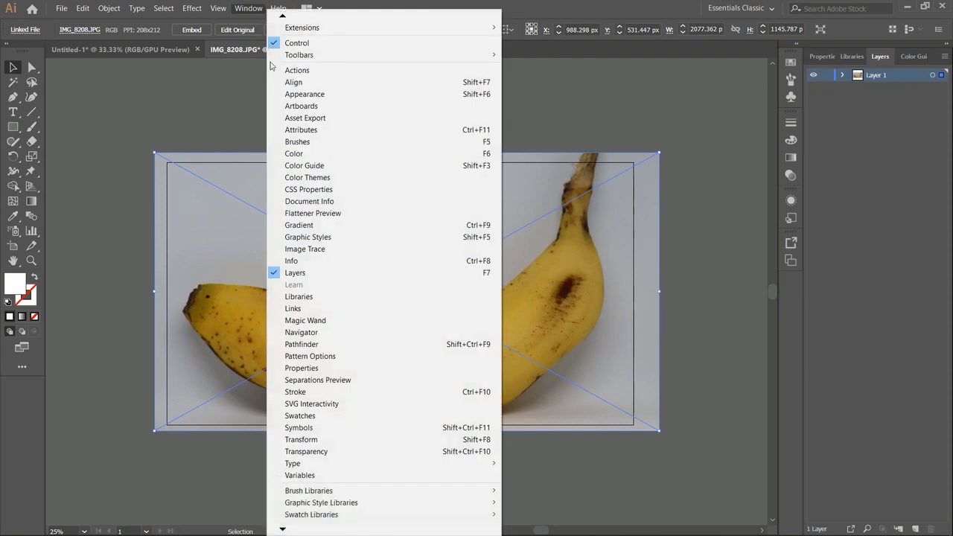
click(322, 250)
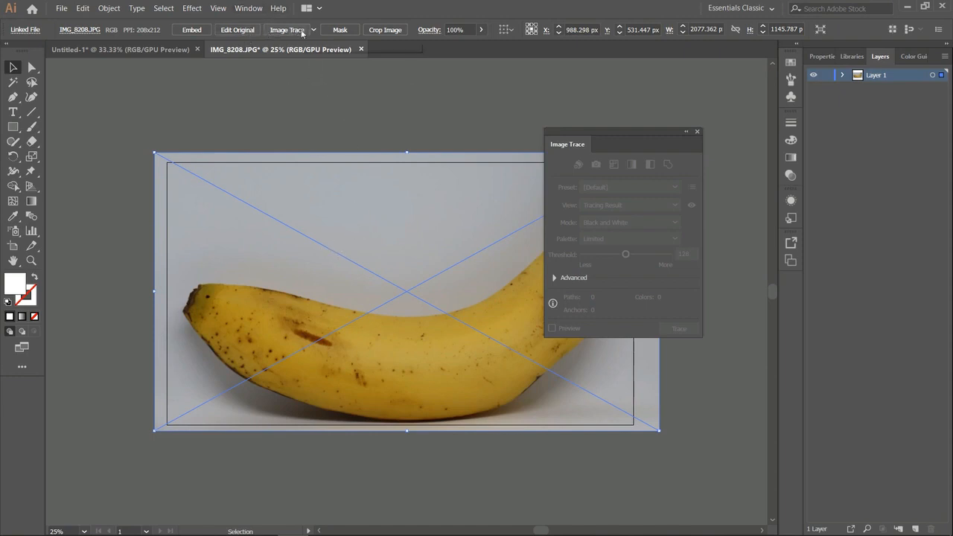
click(698, 132)
- Try tracing the banana photo with the default Image Trace settings, and undo the trace
click(294, 30)
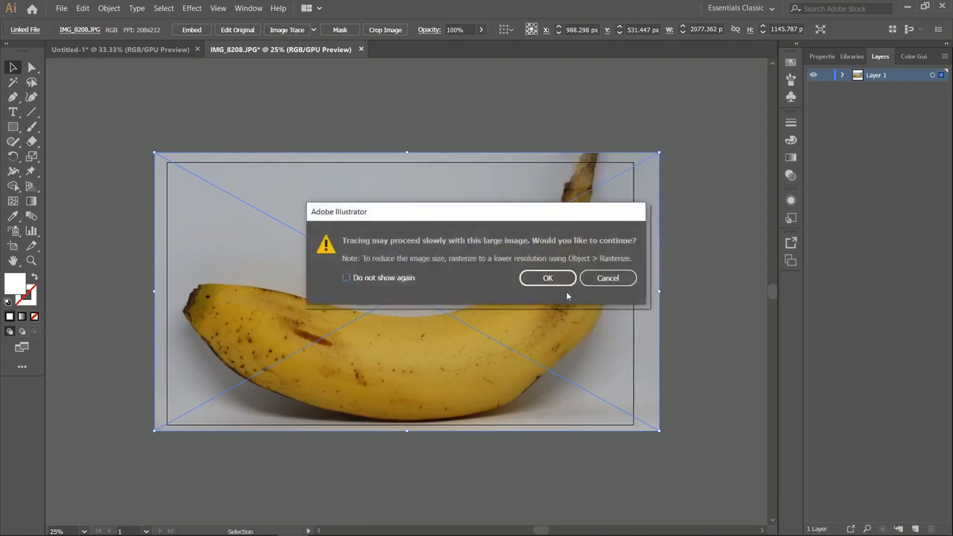
click(548, 278)
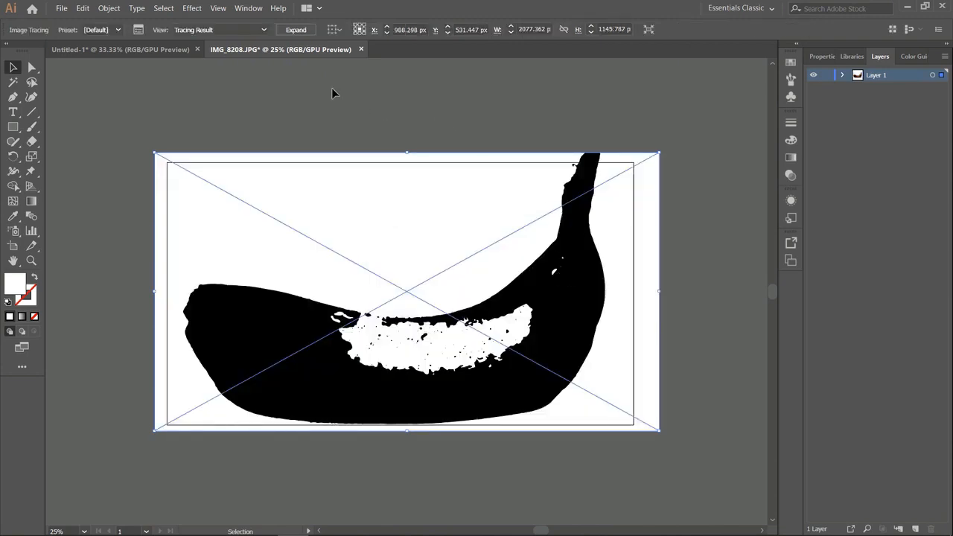
key(ctrl+z)
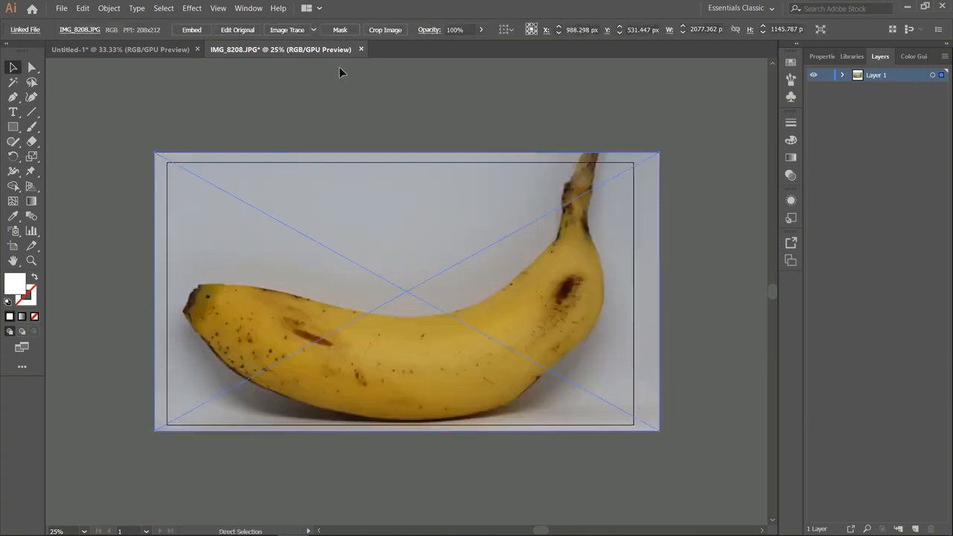
- Show the Image Trace settings for the banana photo and move them away from the middle of the image
click(249, 9)
click(328, 250)
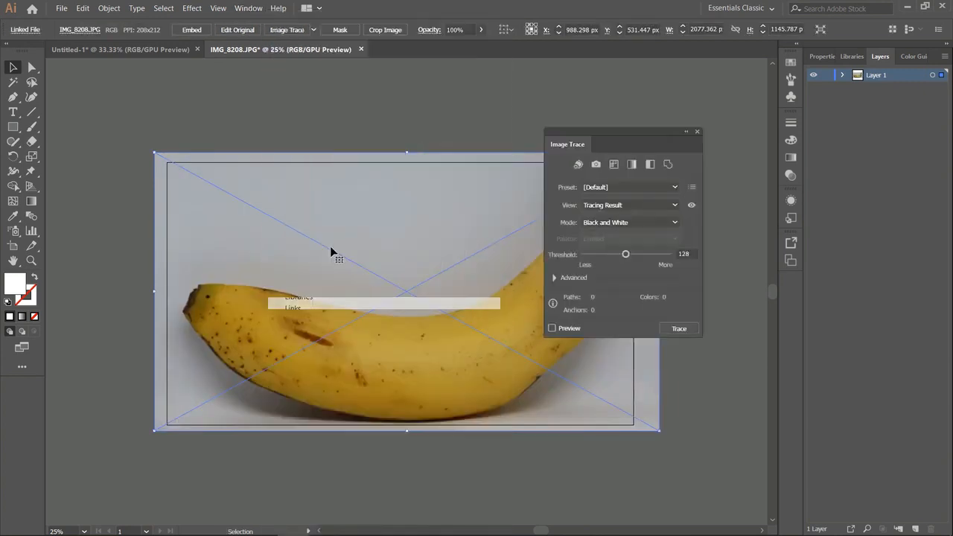
drag(618, 132, 710, 93)
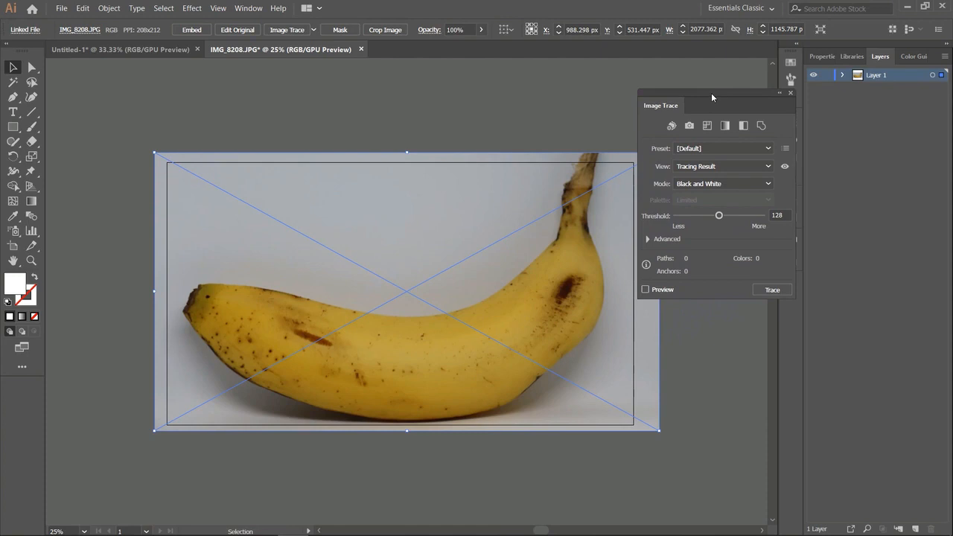
- Trace the banana photo with the 6 Colors preset and dock the Image Trace settings alongside the Layers panel
click(701, 148)
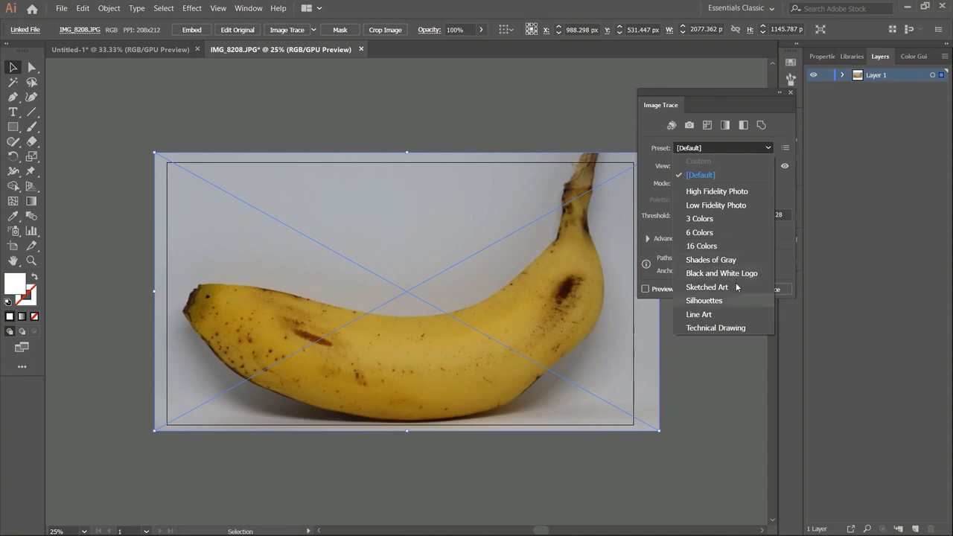
click(733, 237)
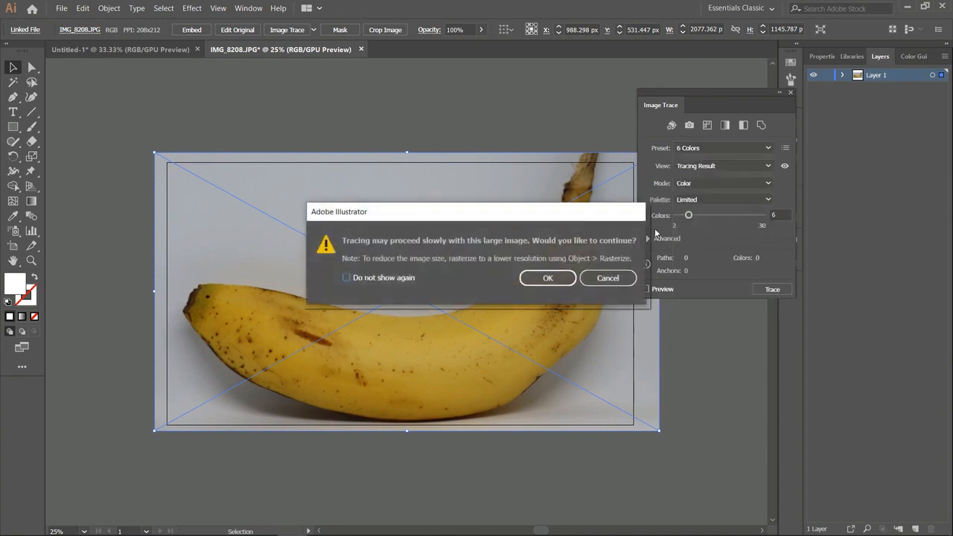
click(551, 277)
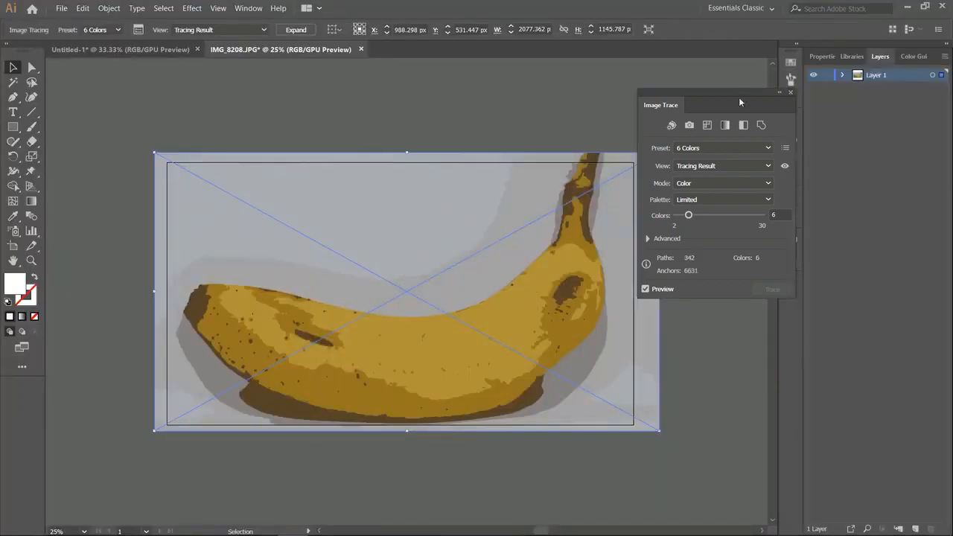
drag(733, 92, 798, 136)
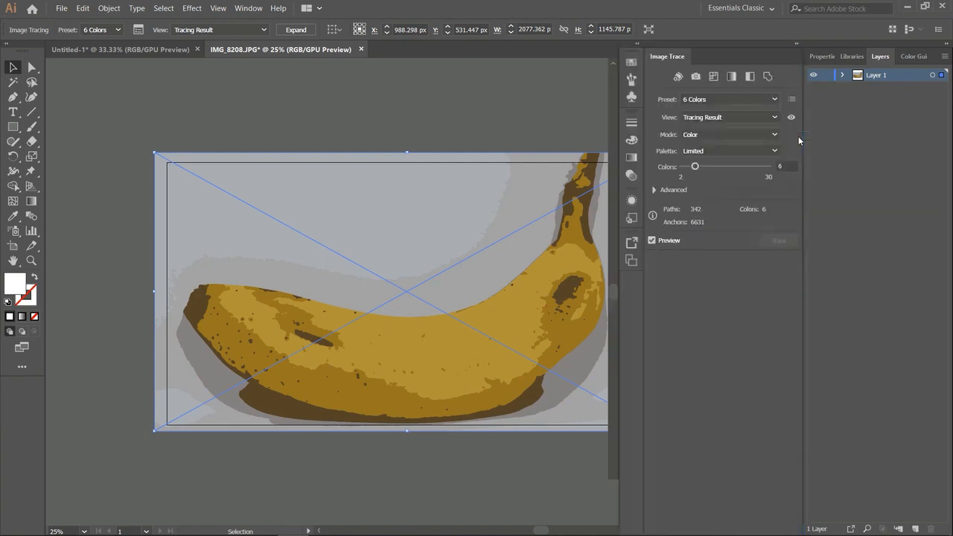
- Undock the Image Trace settings and try tracing the banana with 8 and 12 colors
mouse_move(670, 58)
mouse_down()
mouse_move(704, 76)
mouse_move(669, 58)
mouse_up()
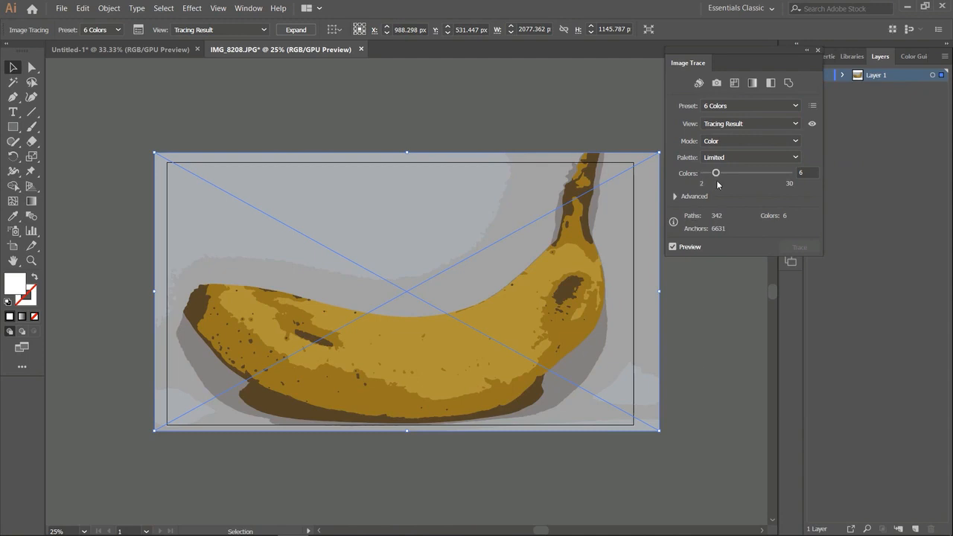
drag(716, 176, 721, 177)
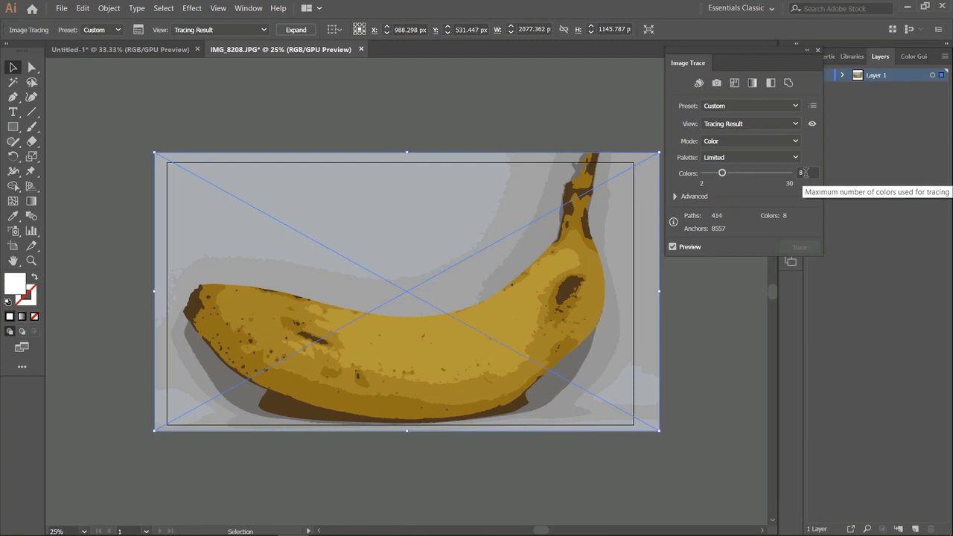
click(806, 173)
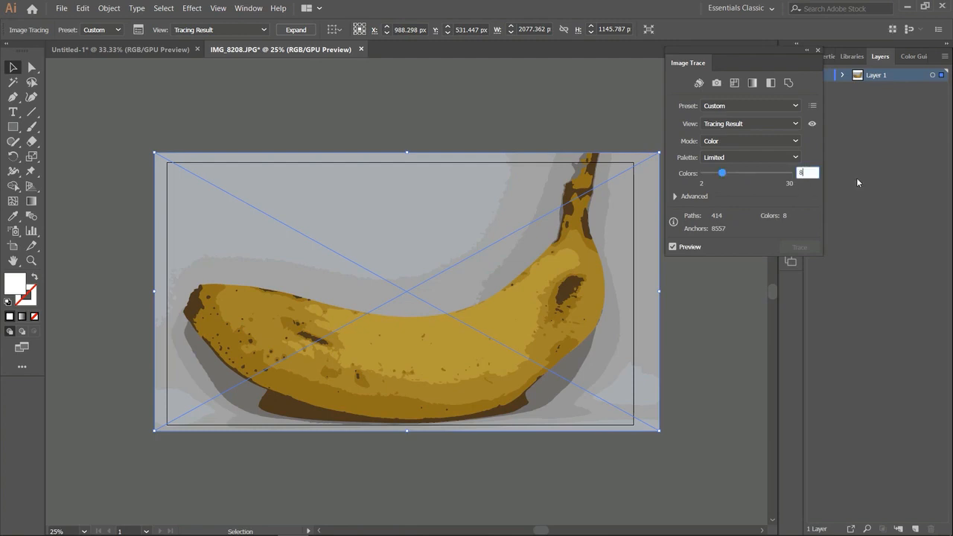
key(BackSpace)
text(12)
key(Return)
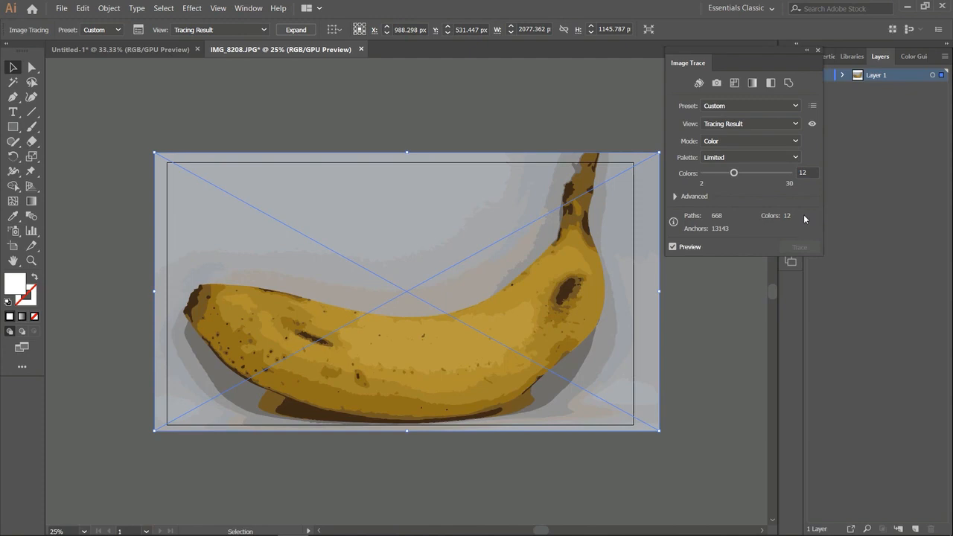
- Try 5 colors for the banana trace and set the final number of colors to 7
click(802, 173)
text(5)
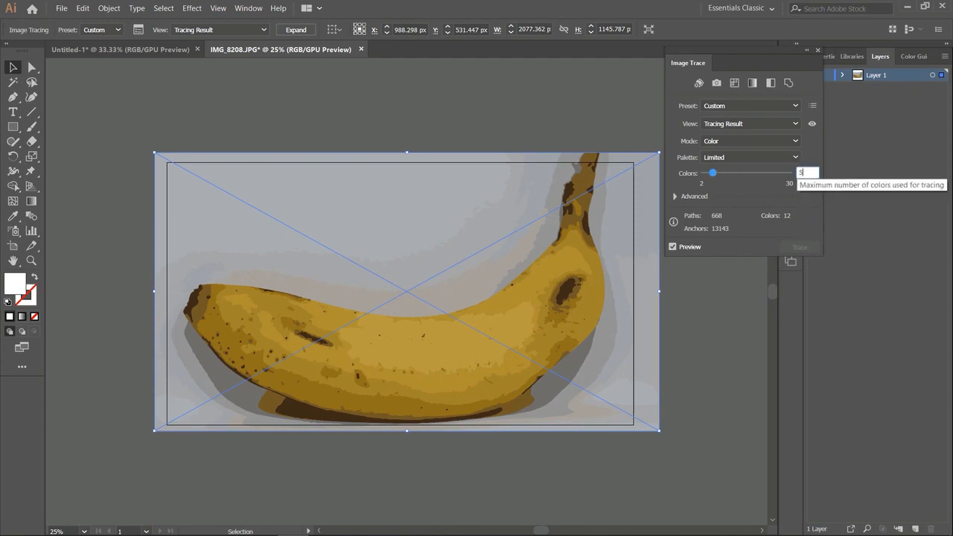
key(Return)
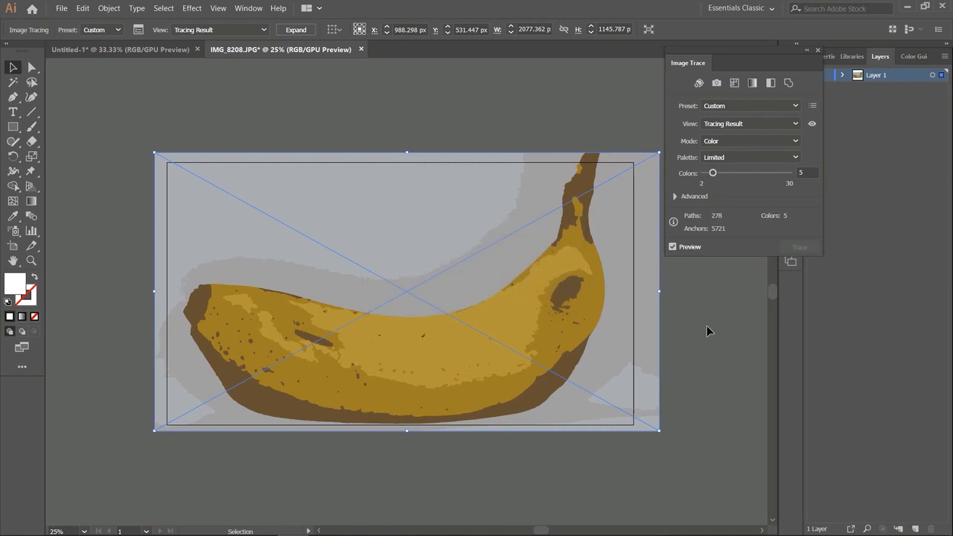
drag(715, 176, 721, 179)
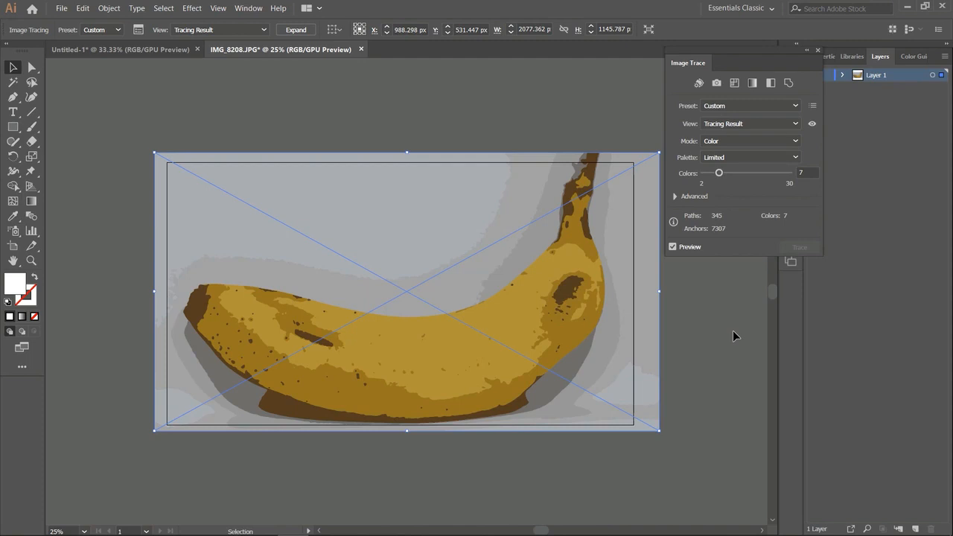
click(733, 332)
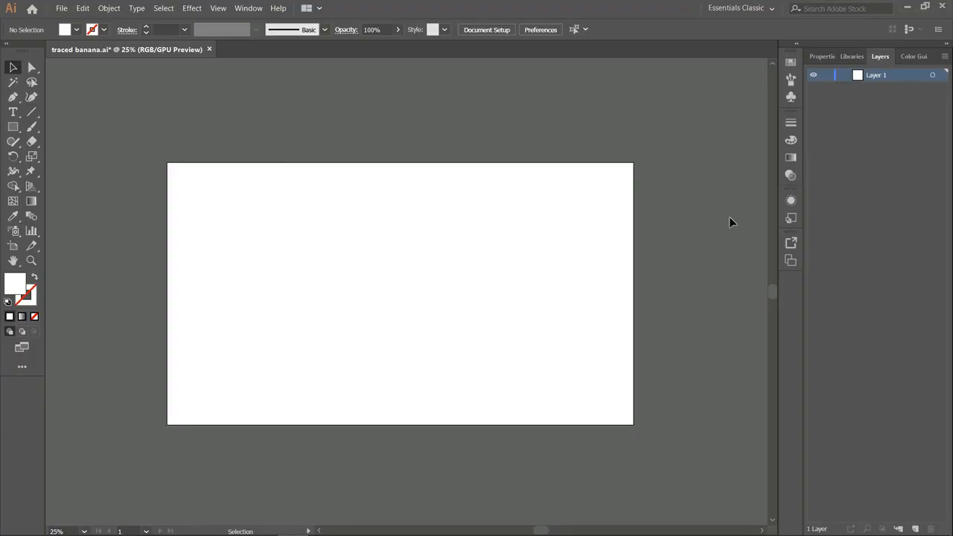
- Open the tomato photo IMG_8230.JPG as a separate document
click(62, 8)
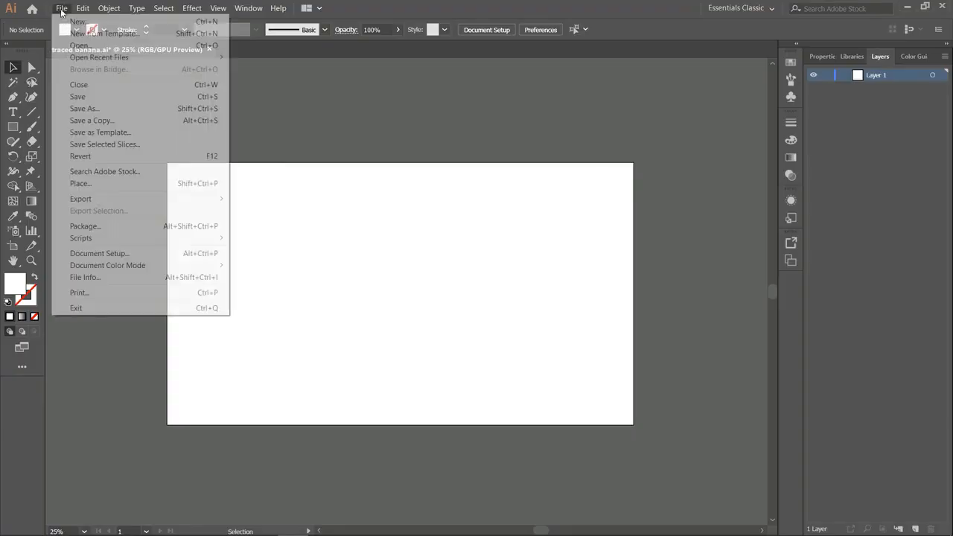
click(75, 46)
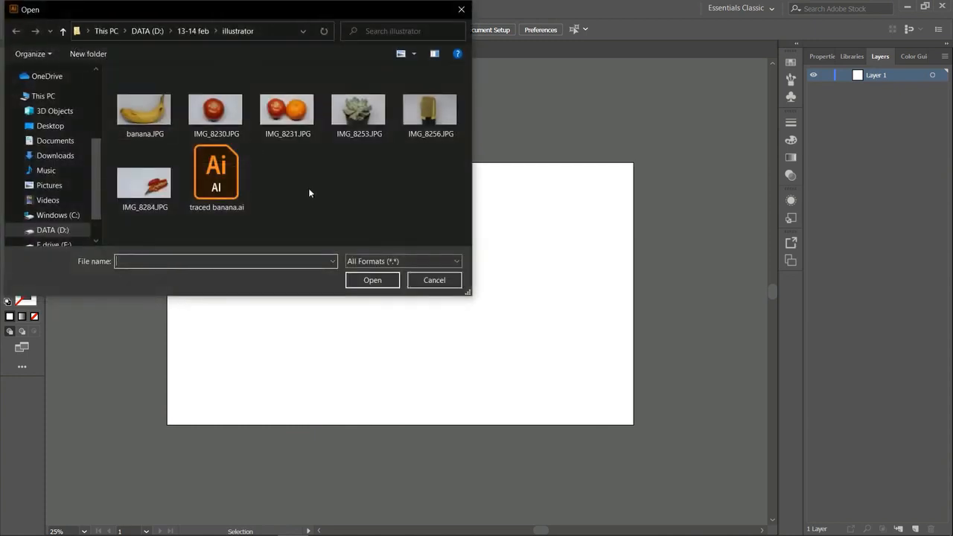
double_click(229, 128)
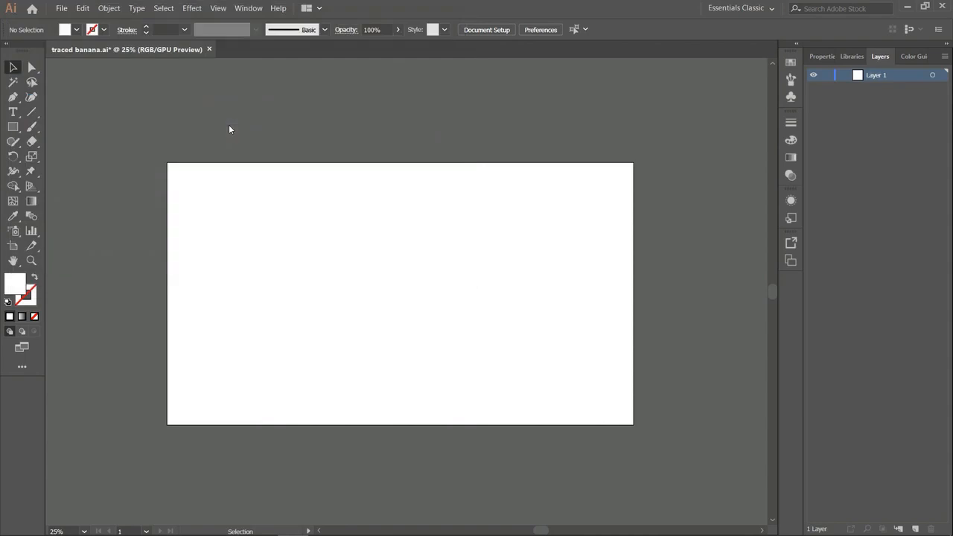
key(ctrl+minus)
key(ctrl+minus)
key(ctrl+minus)
key(ctrl+minus)
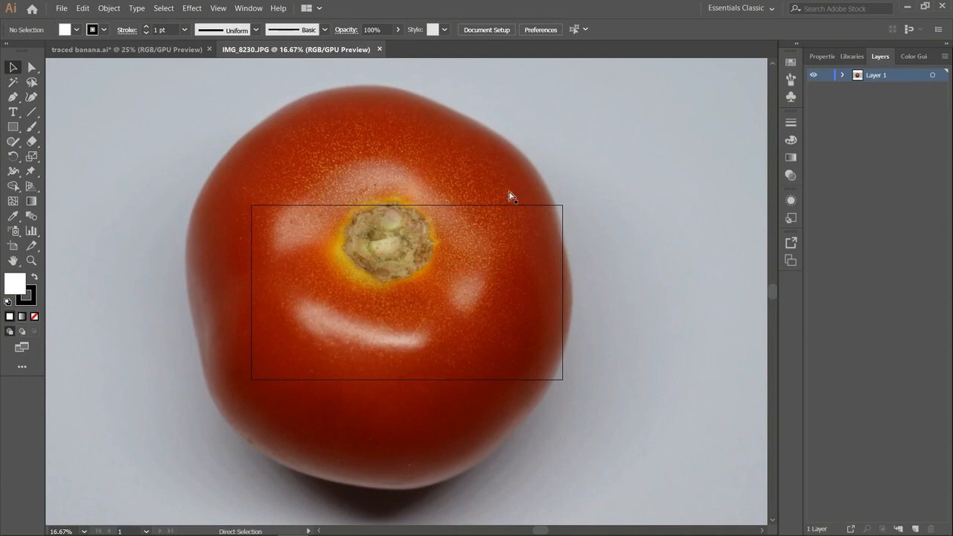
- Trace the tomato photo with the default Image Trace settings, accepting the slow processing of a large image
click(638, 181)
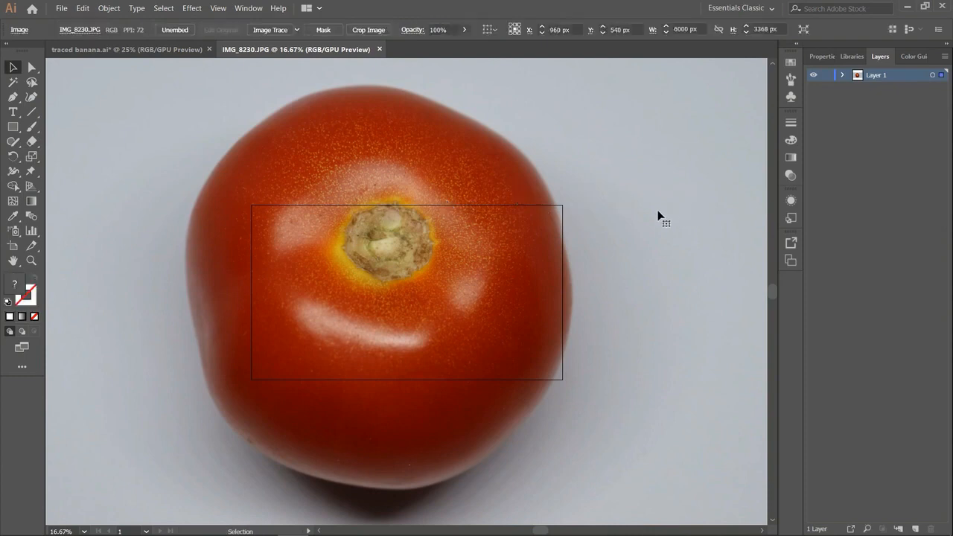
click(283, 29)
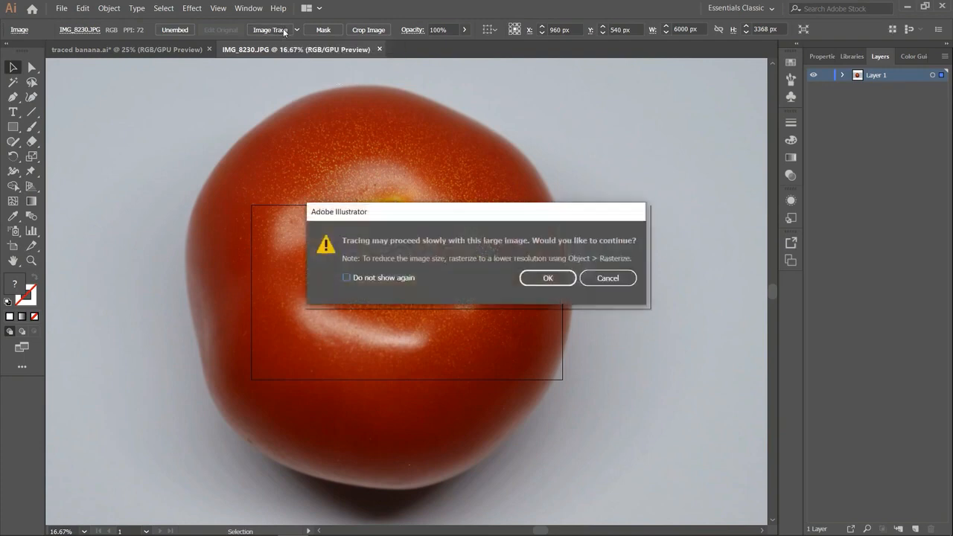
click(546, 279)
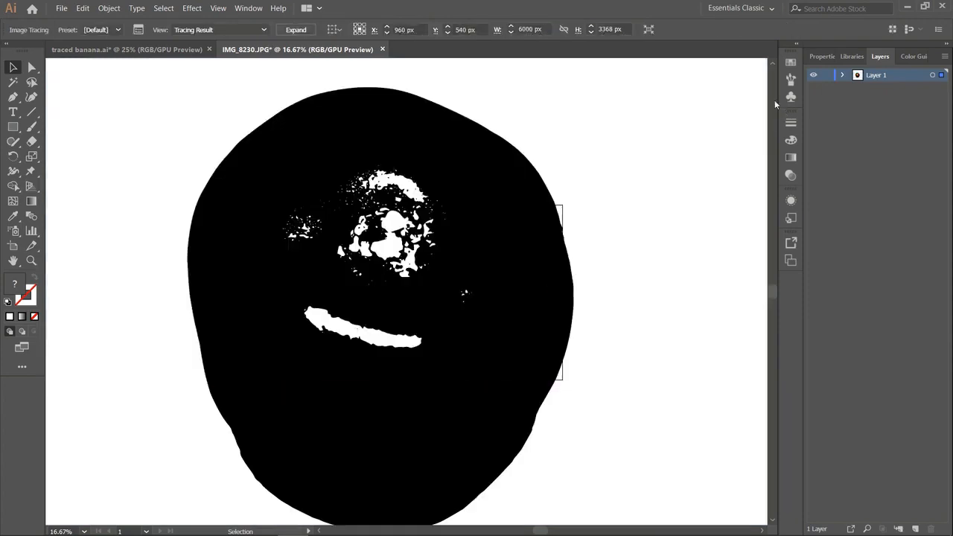
- Switch to the Tracing workspace and apply the 6 Colors preset to the tomato trace
click(742, 8)
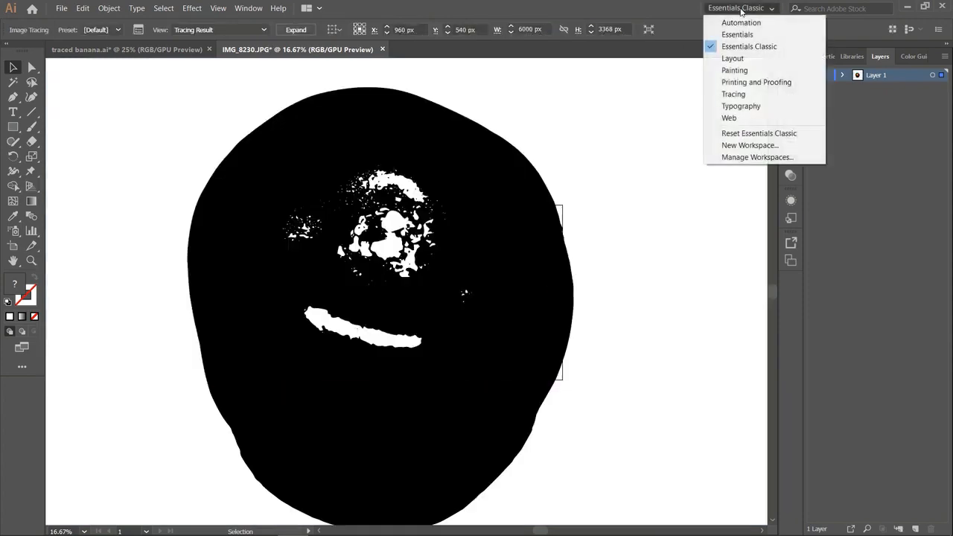
click(754, 97)
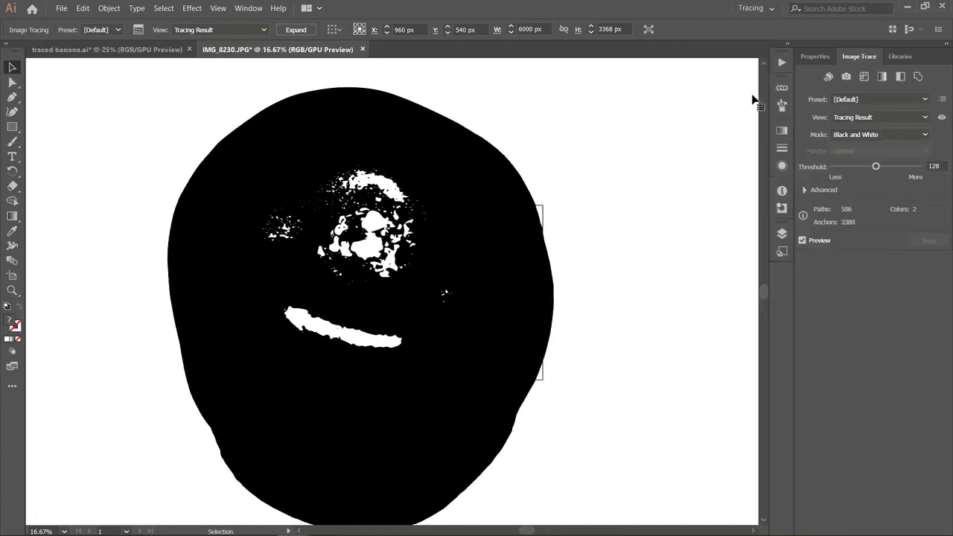
click(872, 99)
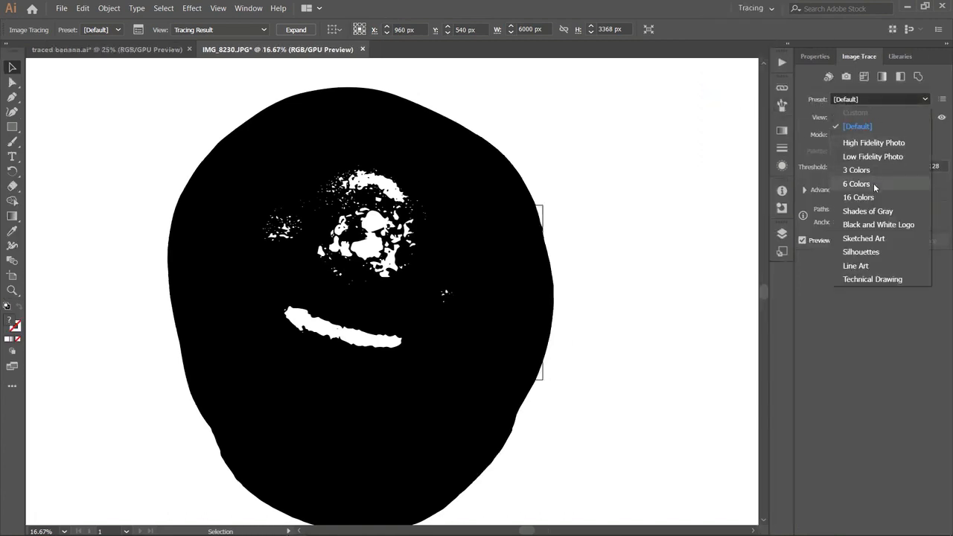
click(874, 186)
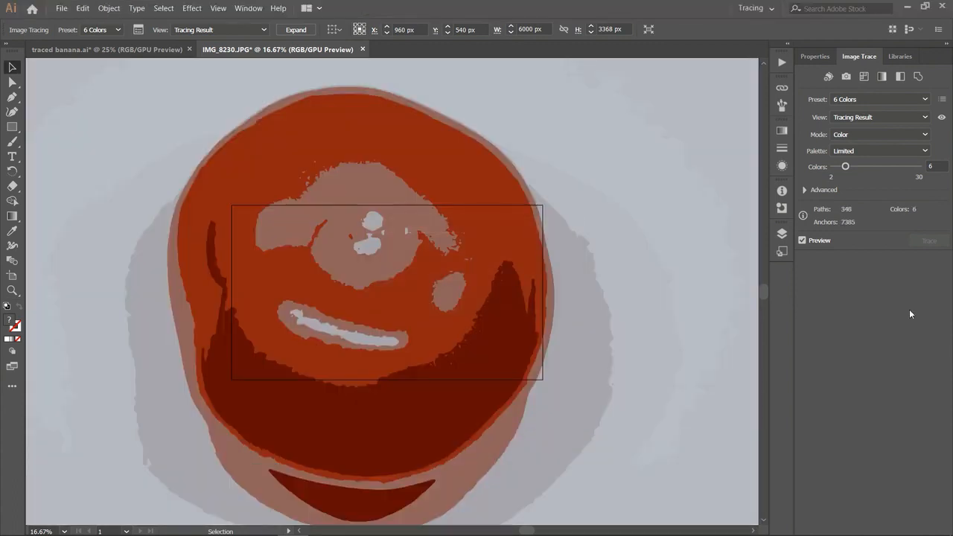
key(ctrl+minus)
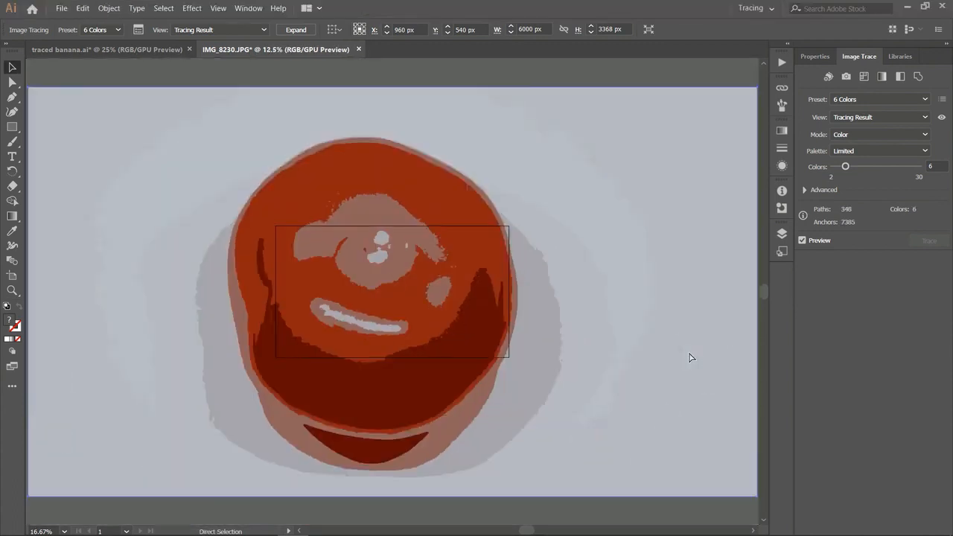
- Try 9 and 16 colors for the tomato trace and compare the results with the artwork deselected
key(v)
drag(845, 167, 857, 169)
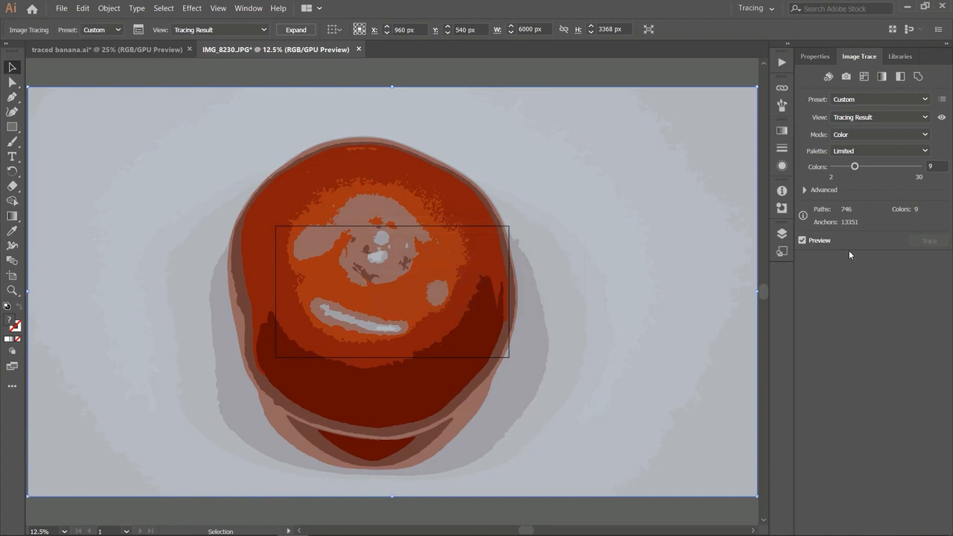
drag(856, 168, 863, 167)
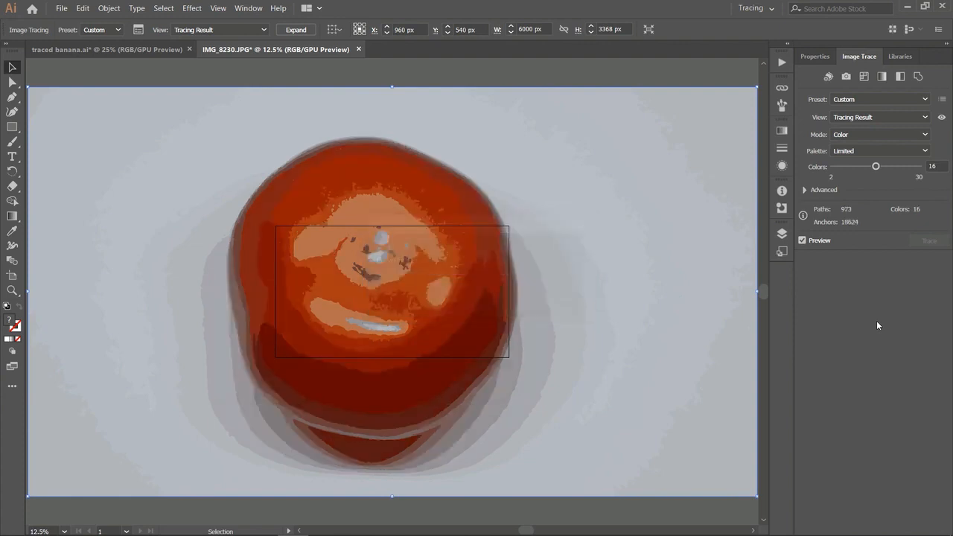
scroll(608, 318, down, 1)
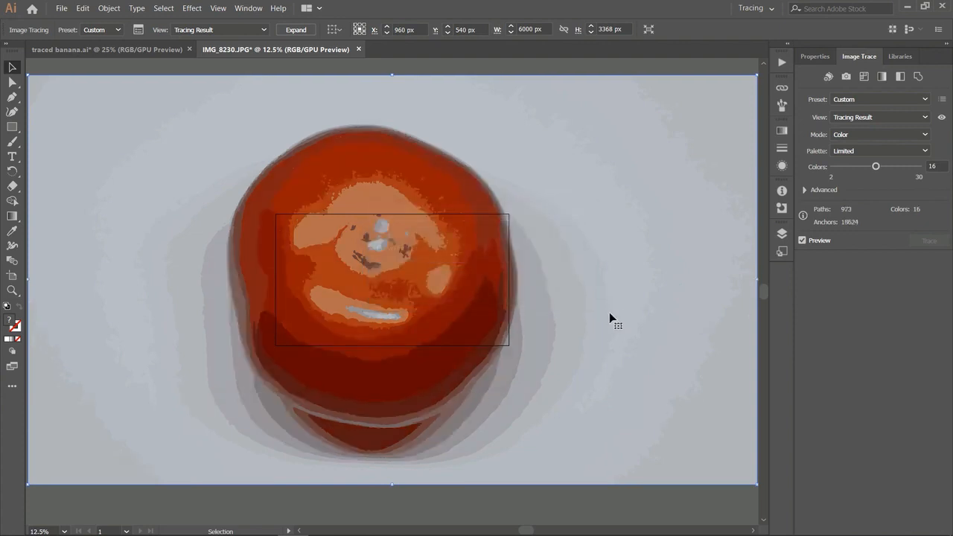
key(ctrl+minus)
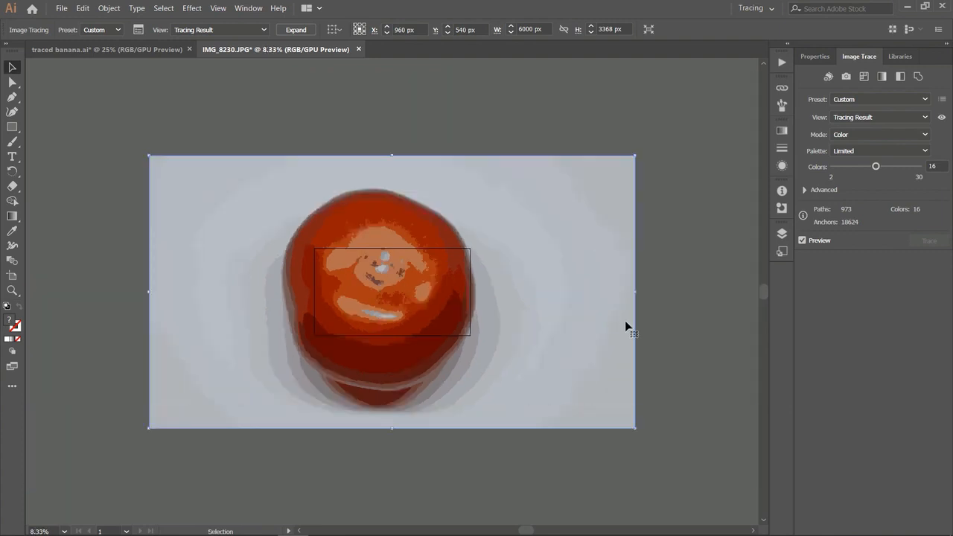
click(696, 294)
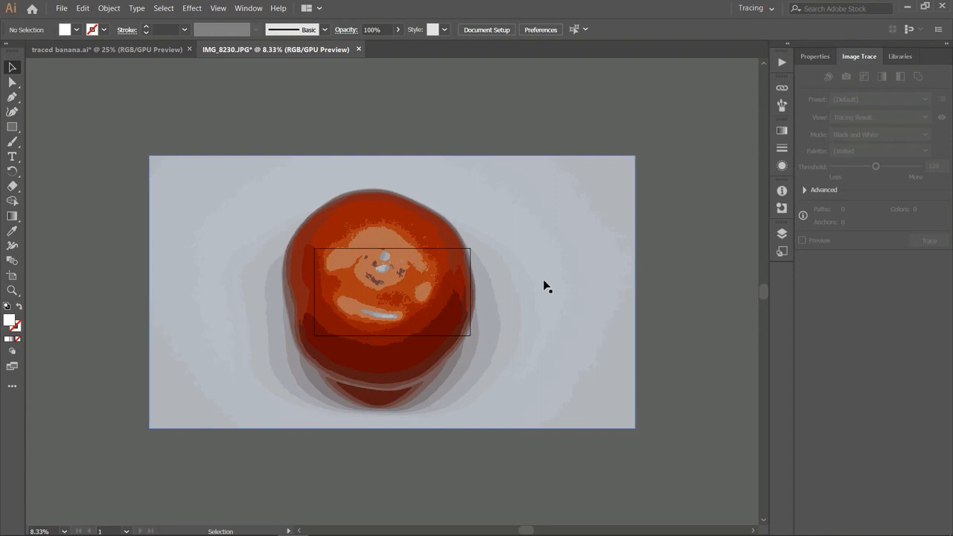
key(ctrl+plus)
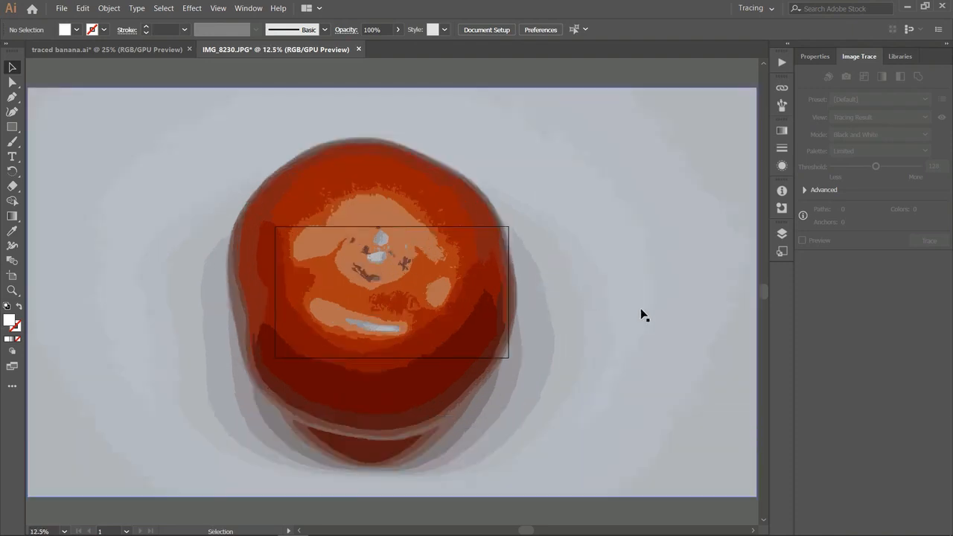
- Try the High Fidelity Photo preset on the tomato trace and replace it with the Low Fidelity Photo preset
click(640, 309)
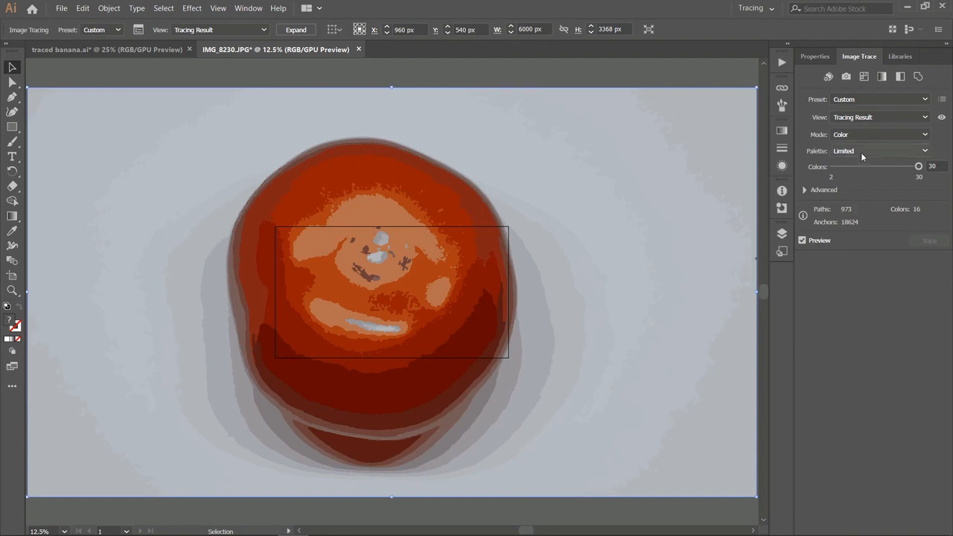
click(879, 99)
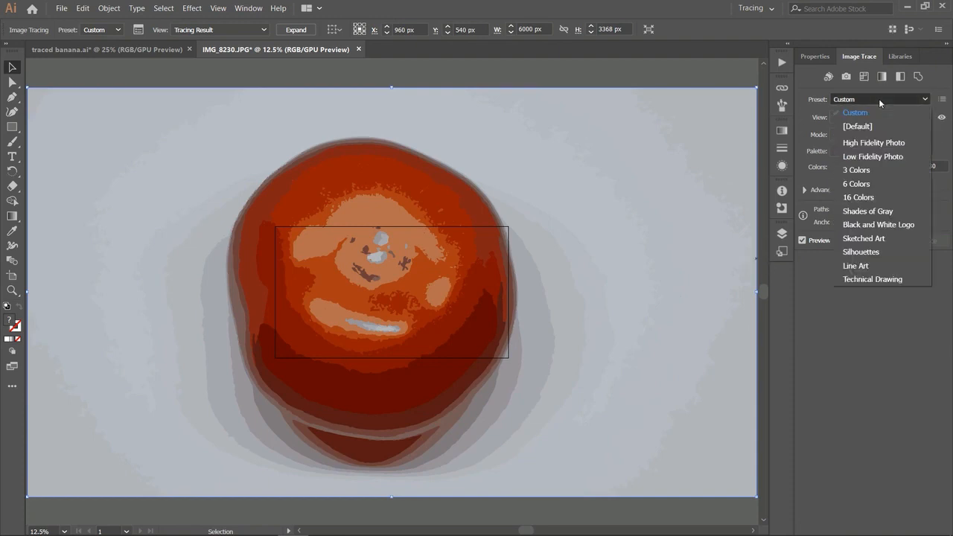
click(891, 142)
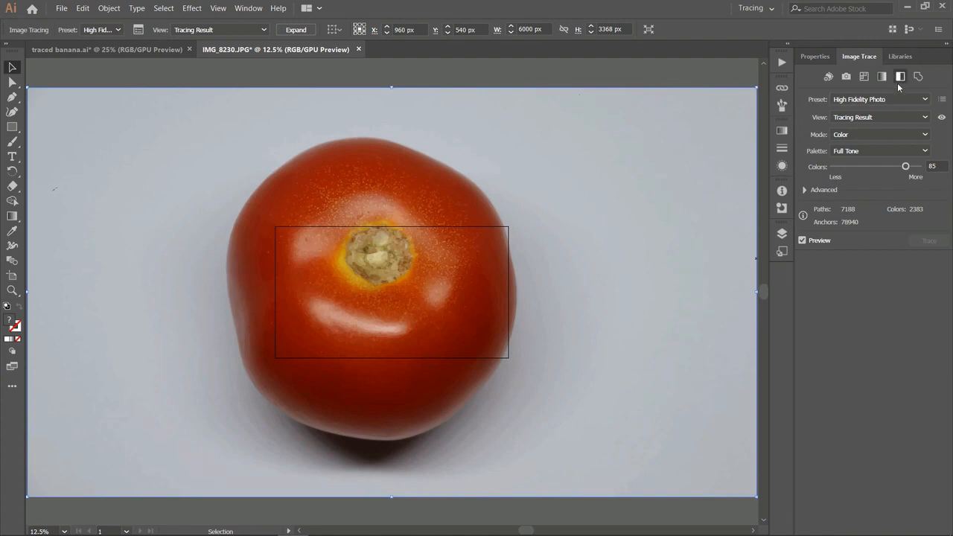
click(899, 99)
click(893, 159)
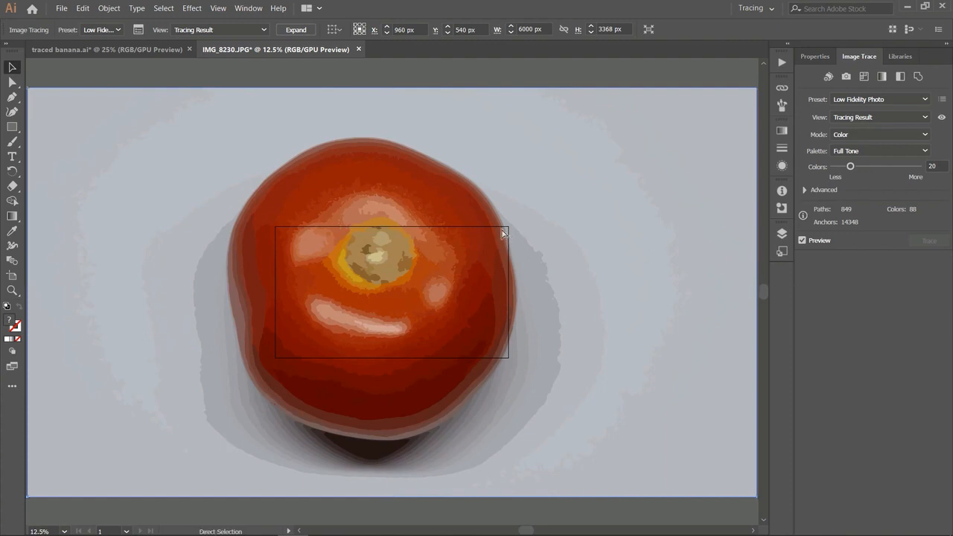
- Examine the color areas and edges around the stem and highlights of the traced tomato, and the image as a whole
key(ctrl+plus)
key(ctrl+plus)
key(ctrl+plus)
key(ctrl+plus)
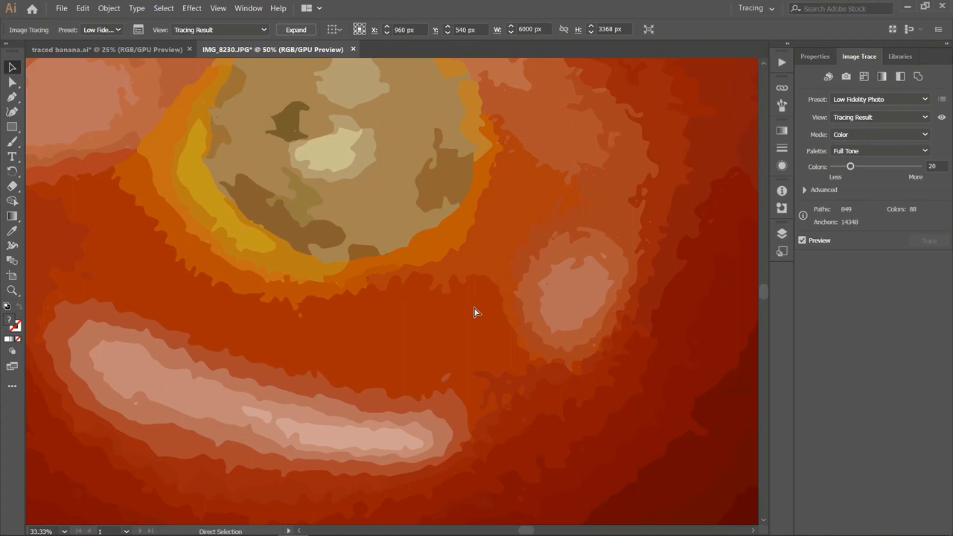
key(ctrl+plus)
key(ctrl+plus)
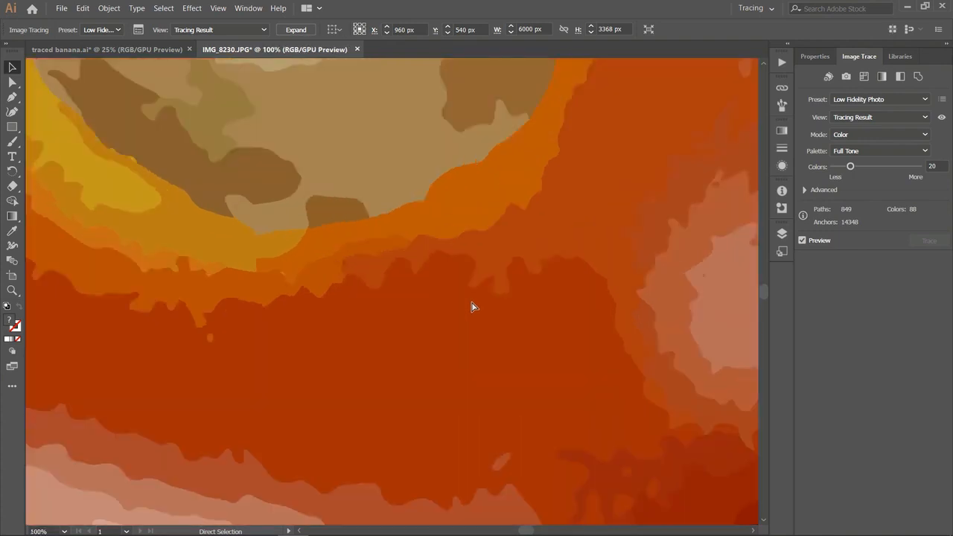
key(ctrl+minus)
key(ctrl+minus)
key(ctrl+minus)
key(ctrl+minus)
key(ctrl+minus)
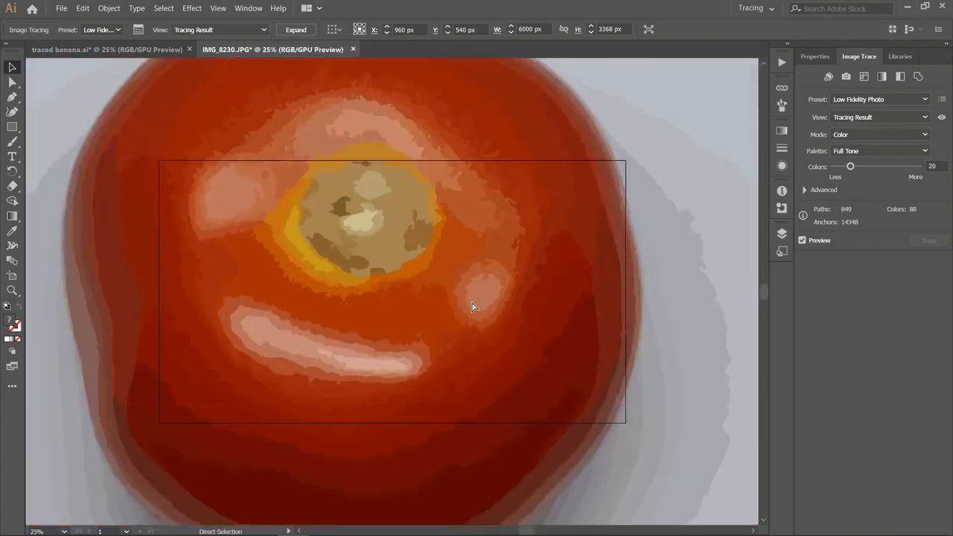
key(ctrl+minus)
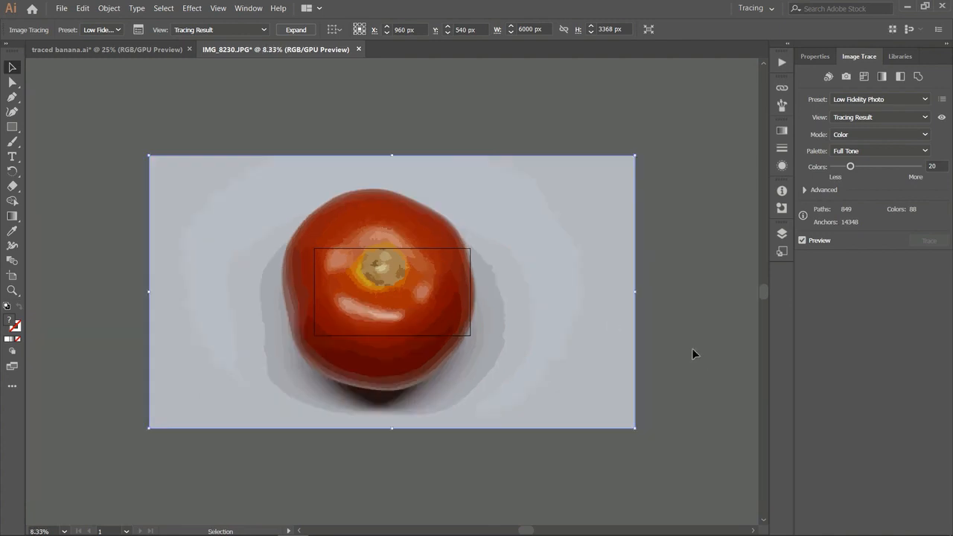
key(ctrl+plus)
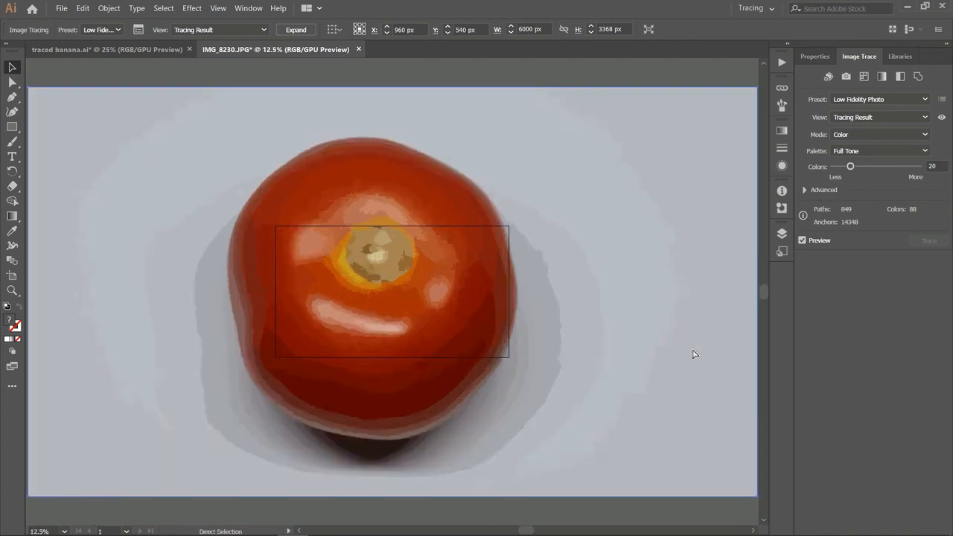
- Try the 3 Colors preset on the tomato trace and replace it with the Shades of Gray preset
click(902, 99)
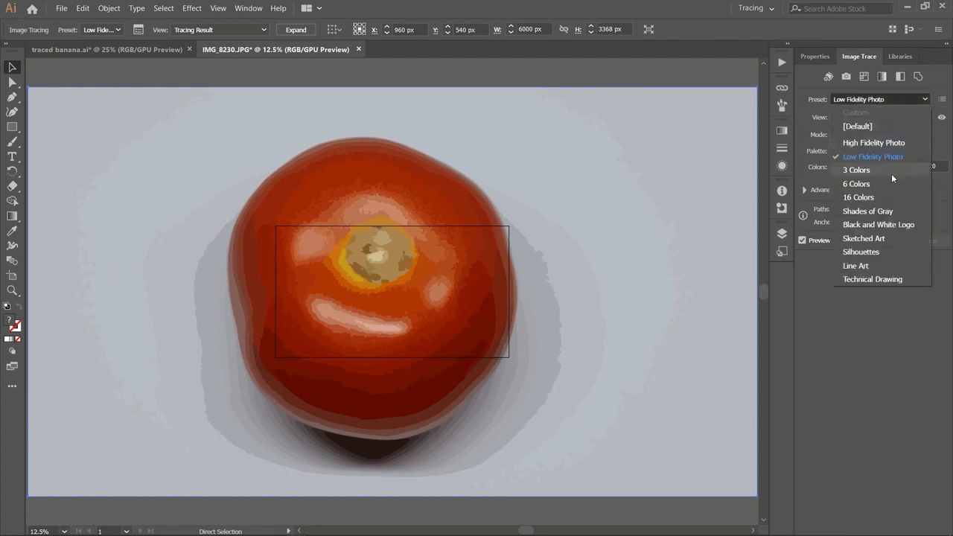
click(891, 171)
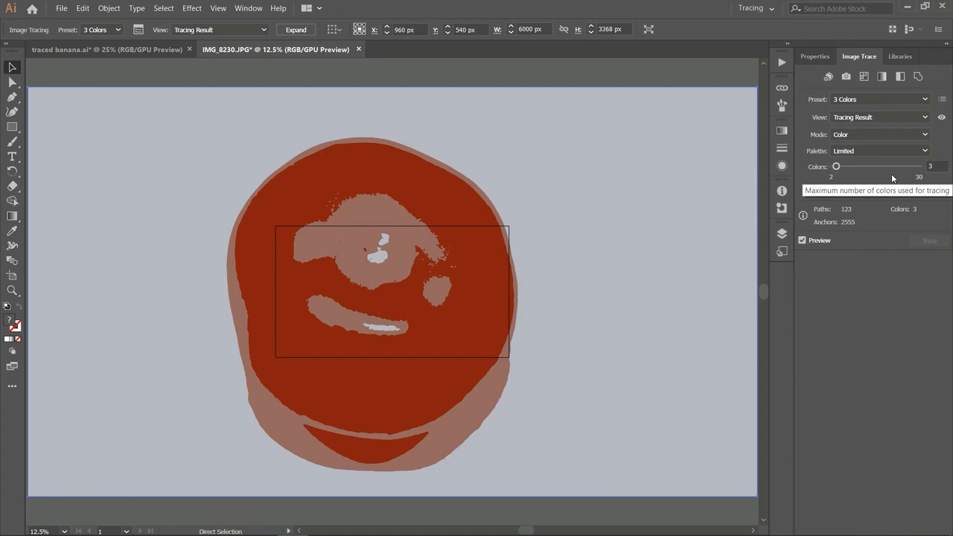
click(905, 99)
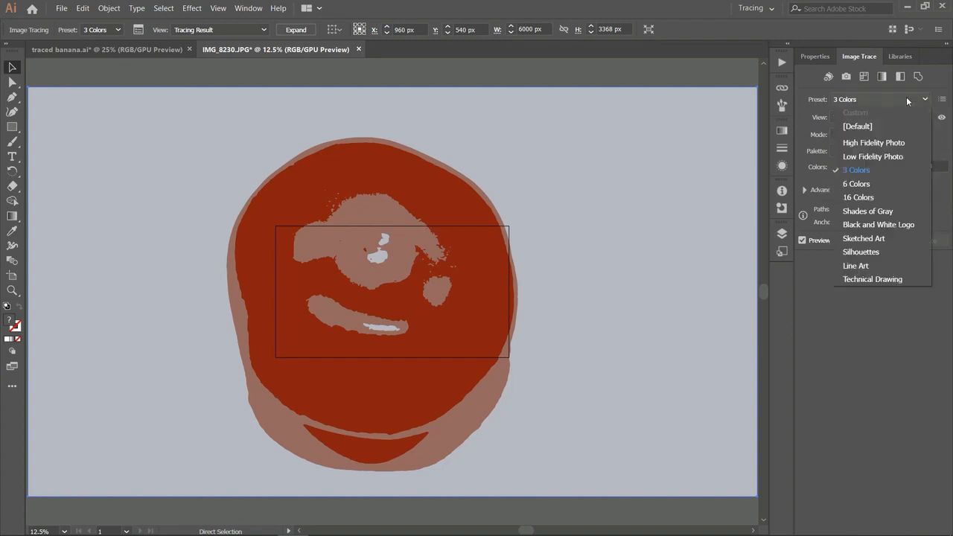
click(896, 212)
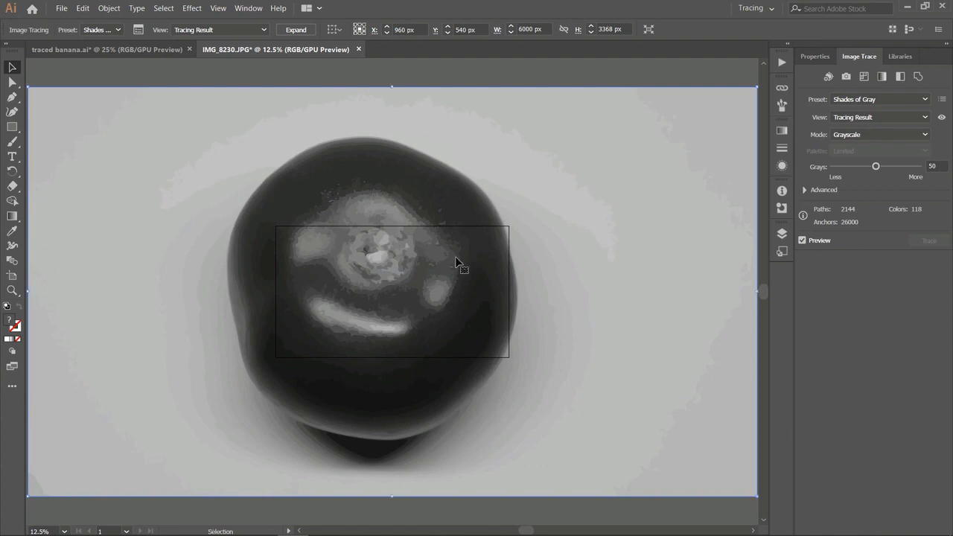
- Inspect the gray tones around the stem and highlights up close, and set the tomato trace's grays to 81
key(ctrl+equal)
key(ctrl+equal)
key(ctrl+equal)
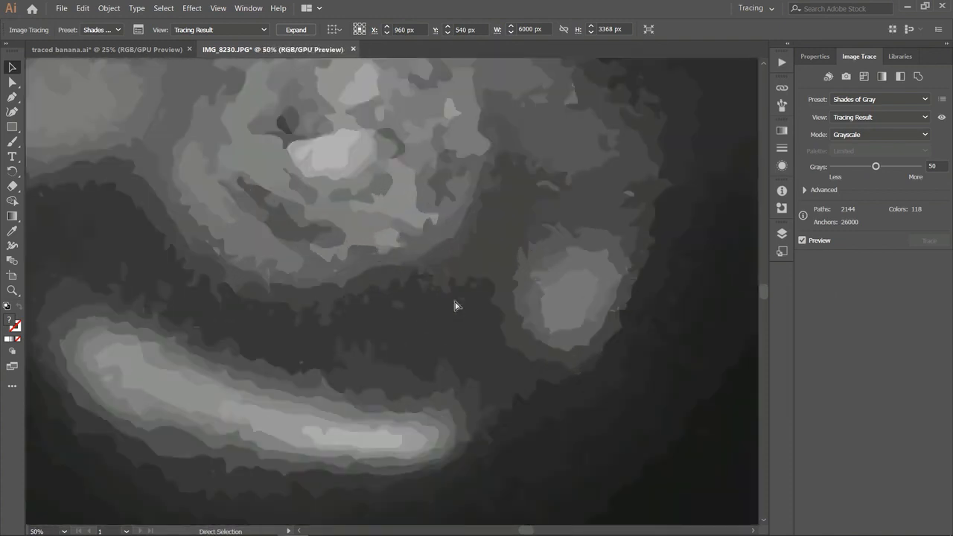
key(ctrl+minus)
key(ctrl+minus)
key(ctrl+minus)
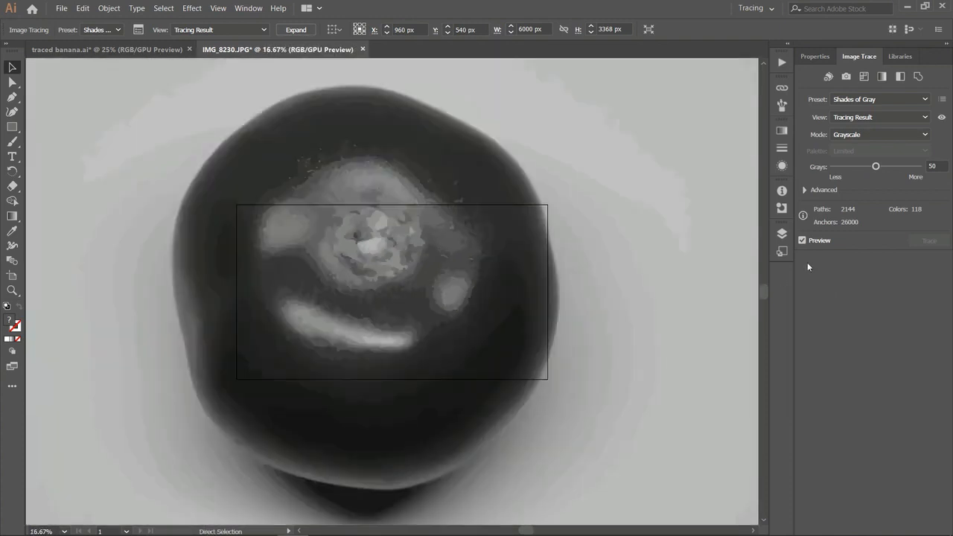
key(ctrl+minus)
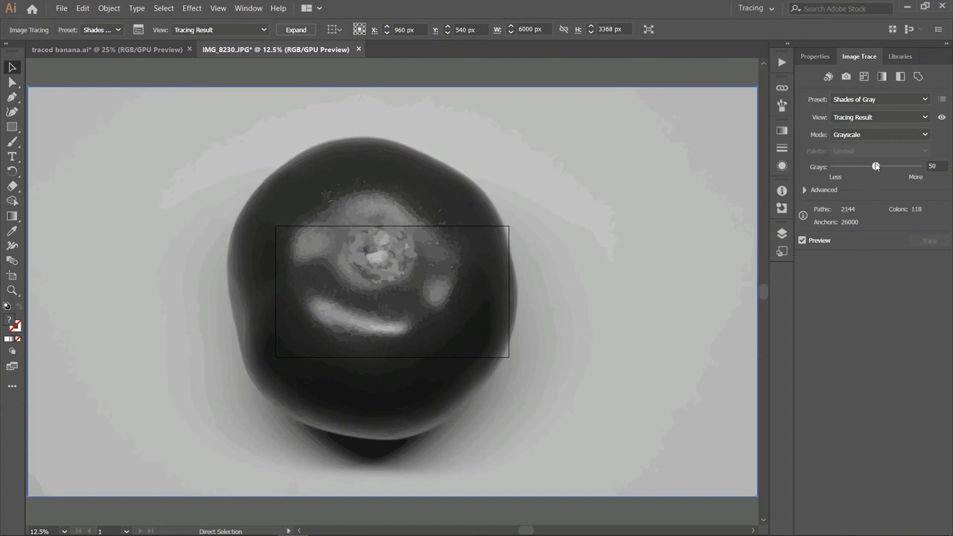
drag(851, 168, 846, 169)
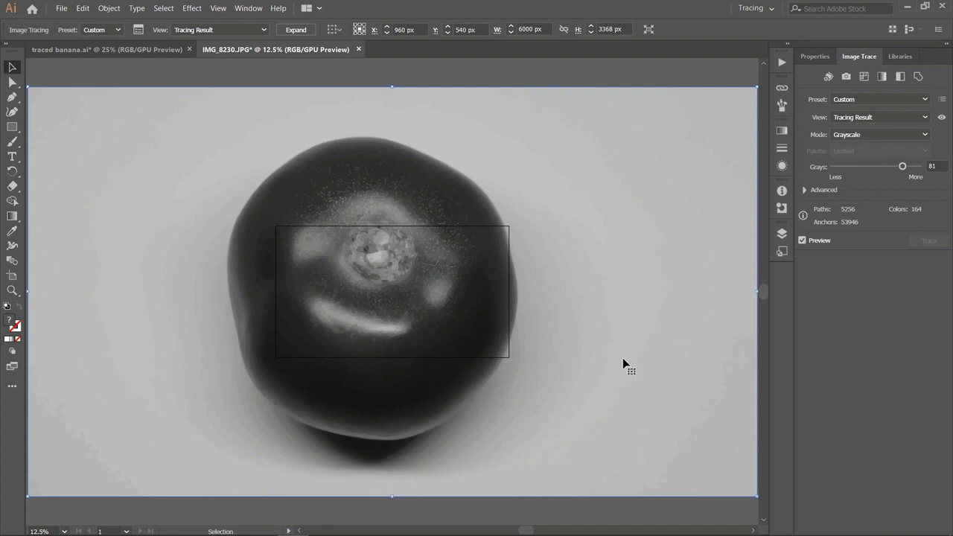
- Try the Black and White Logo and Sketched Art presets on the tomato trace, raising the Sketched Art threshold to 197
click(862, 100)
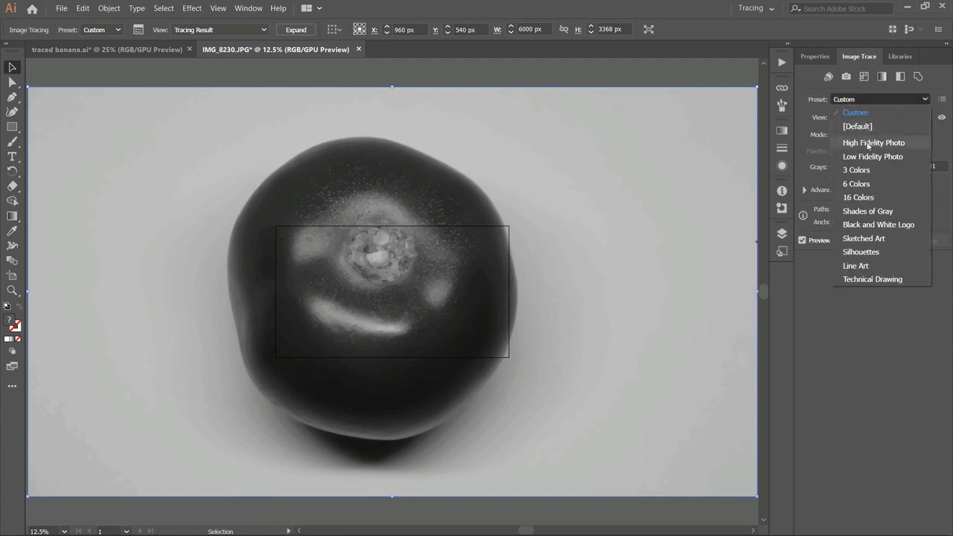
click(892, 225)
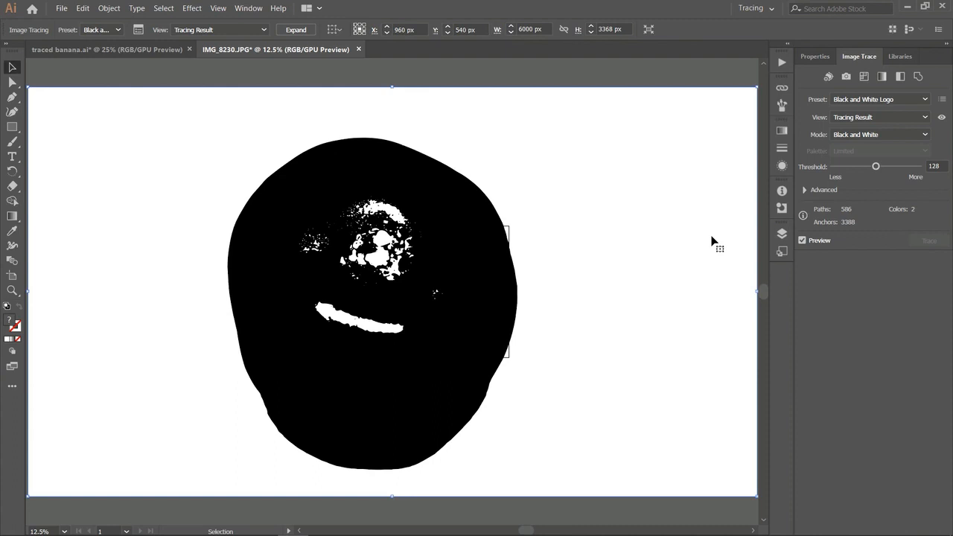
click(901, 100)
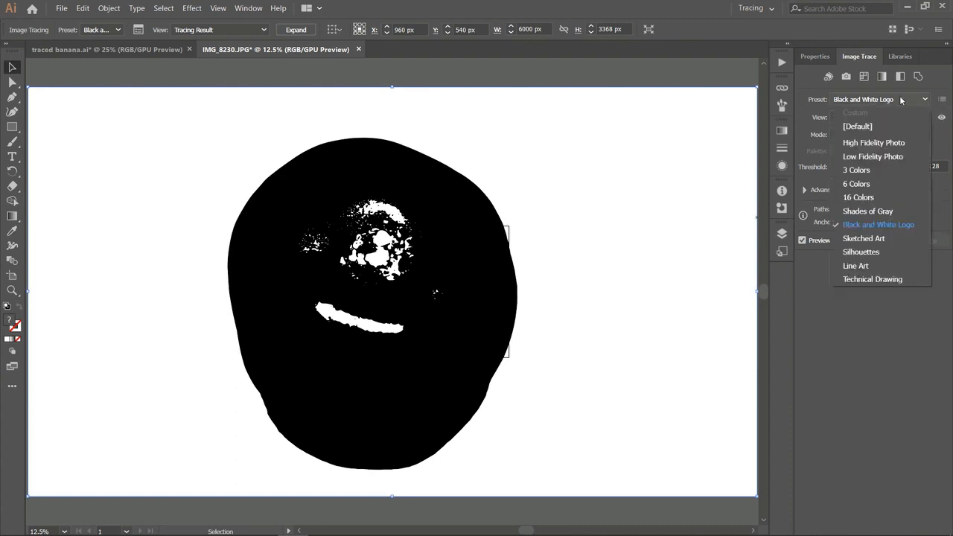
click(863, 238)
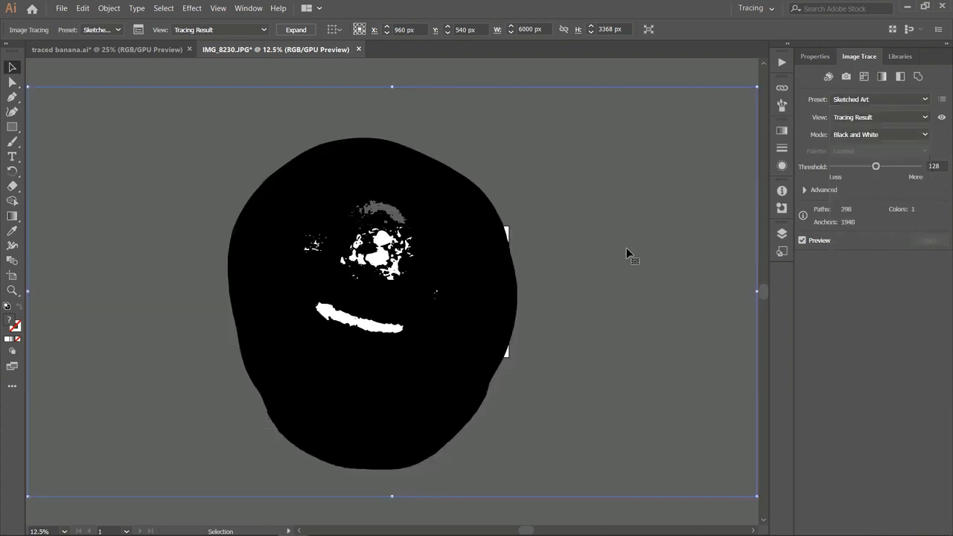
drag(875, 166, 844, 167)
drag(844, 167, 898, 167)
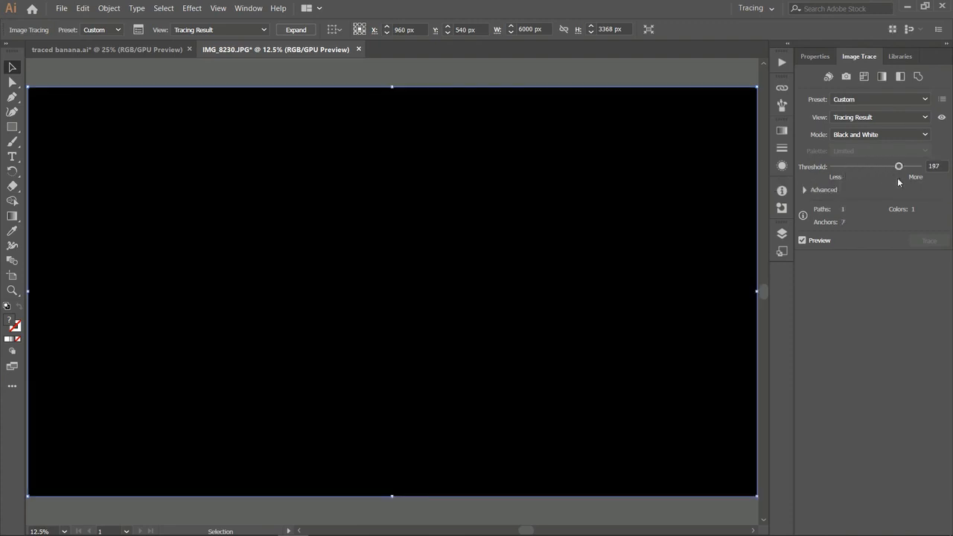
- Try the Silhouettes and Line Art presets on the tomato trace, testing lower and higher Line Art thresholds, including 59
click(885, 99)
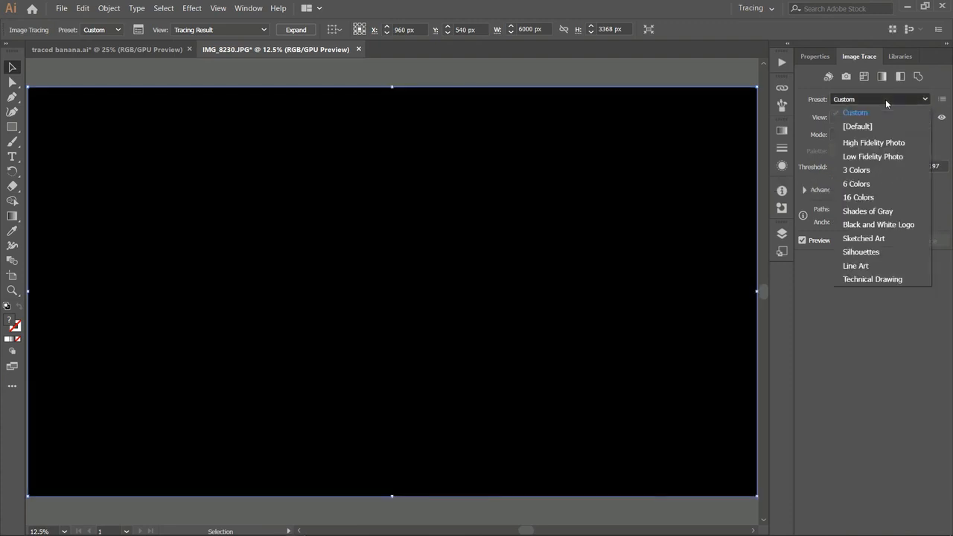
click(891, 250)
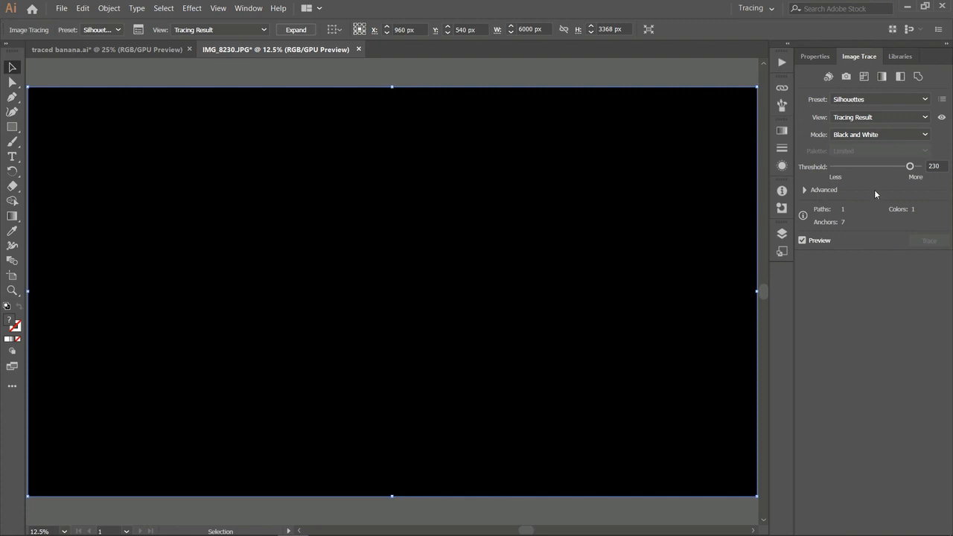
click(873, 101)
click(872, 261)
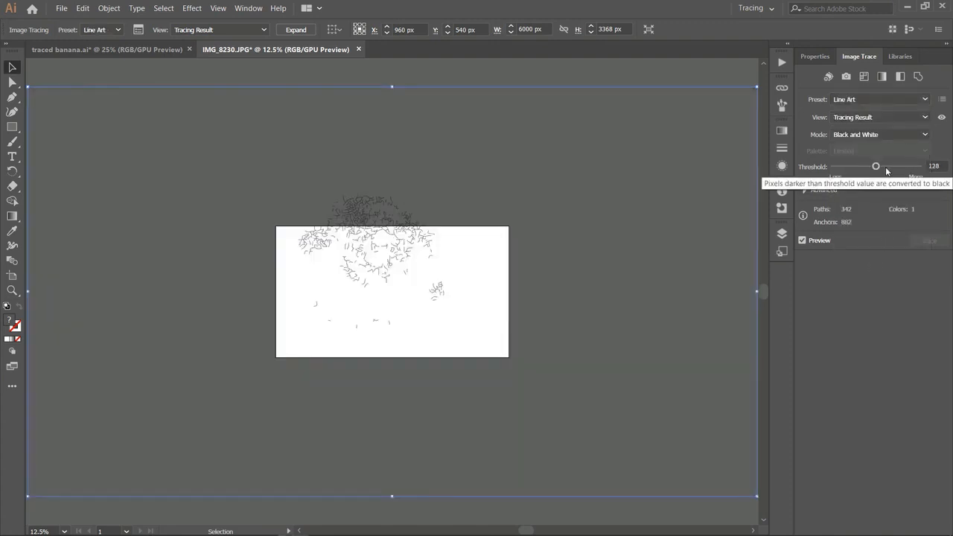
drag(876, 166, 852, 167)
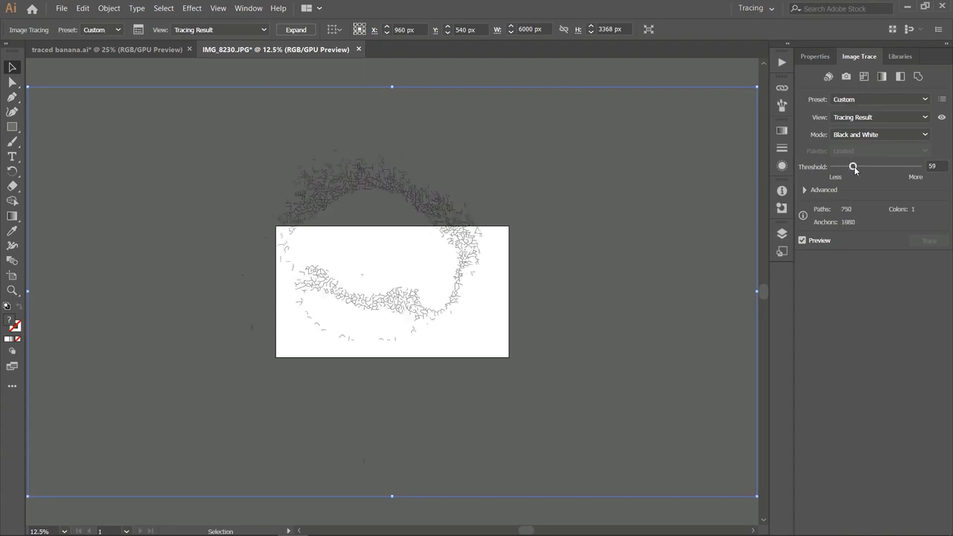
drag(852, 167, 902, 178)
- Try the Technical Drawing preset on the tomato trace and replace it with the Low Fidelity Photo preset
click(885, 101)
click(882, 279)
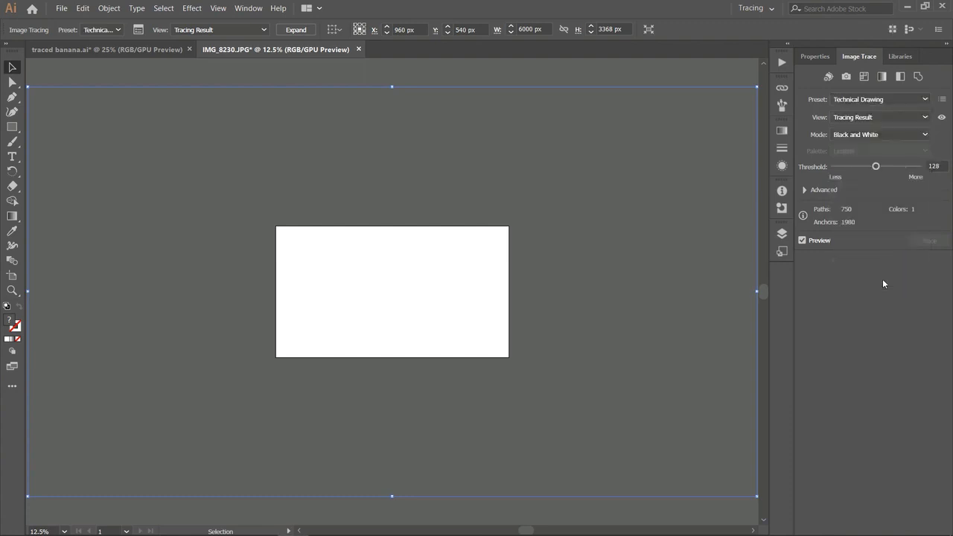
click(886, 101)
click(884, 159)
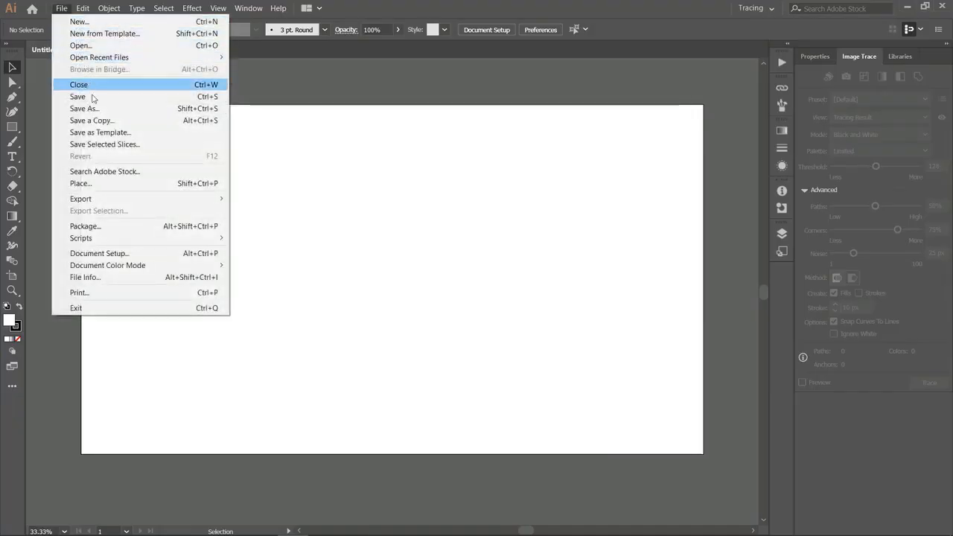
- Place the monkey photo IMG_7291.JPG in the blank document at its full size
click(107, 183)
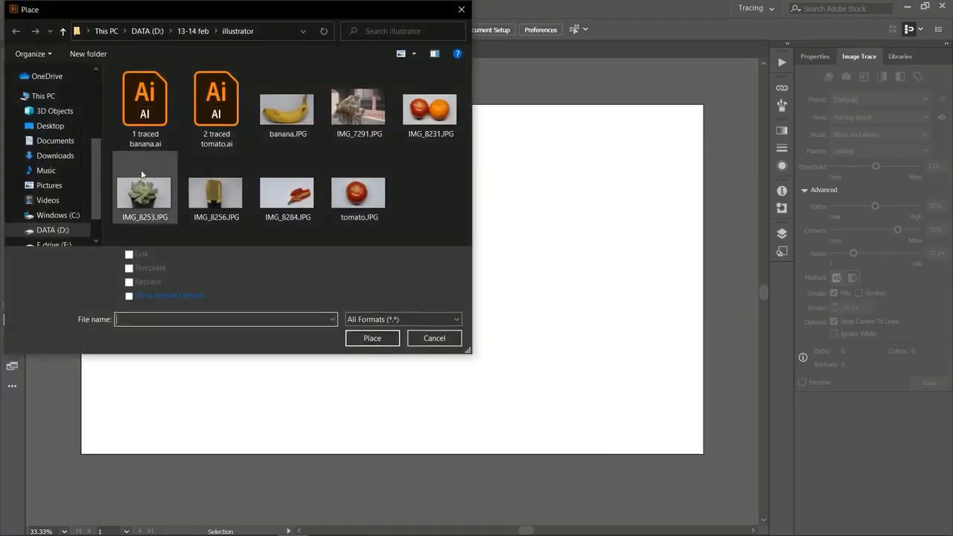
double_click(354, 118)
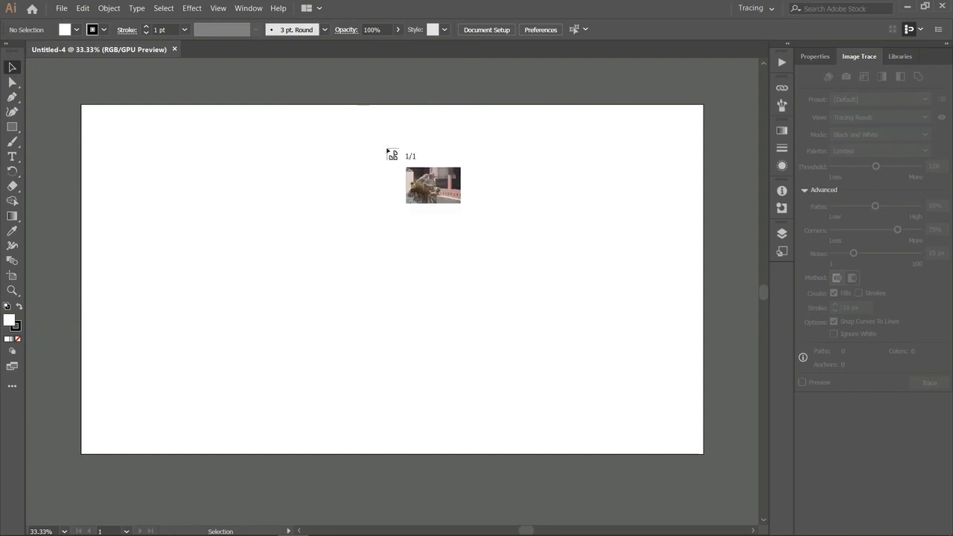
click(117, 134)
drag(280, 256, 156, 166)
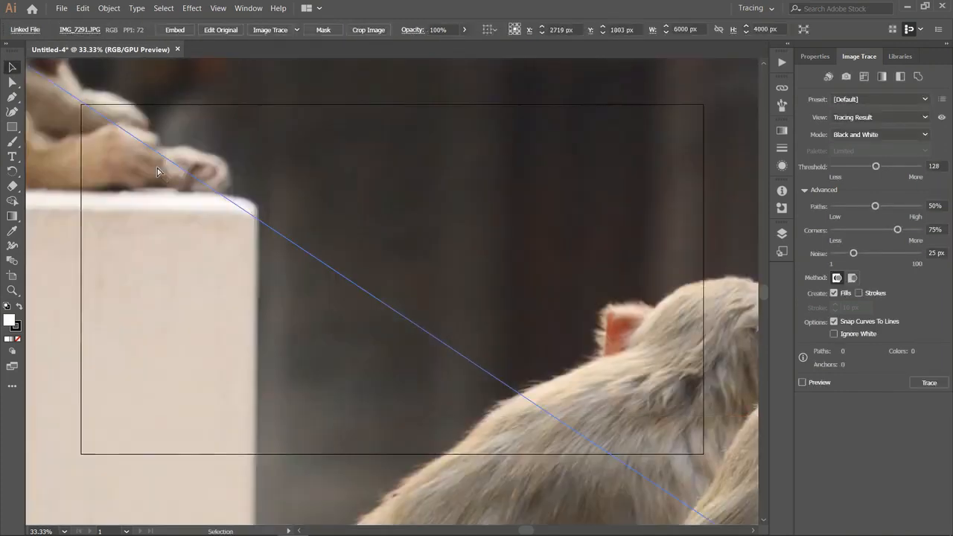
key(ctrl+minus)
key(ctrl+minus)
key(ctrl+minus)
key(ctrl+minus)
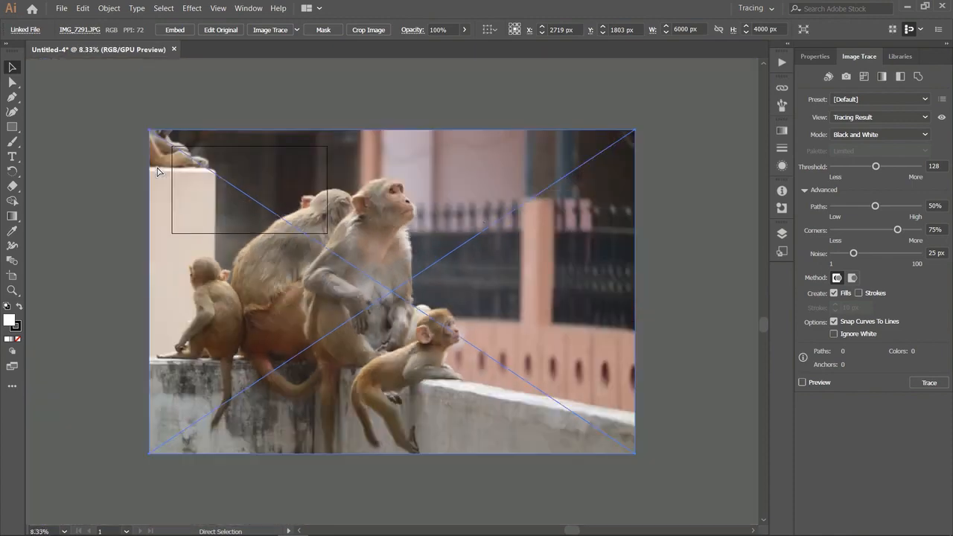
- Crop the placed photo tightly around the group of monkeys, to about 3885 × 3438 px
right_click(444, 196)
click(506, 242)
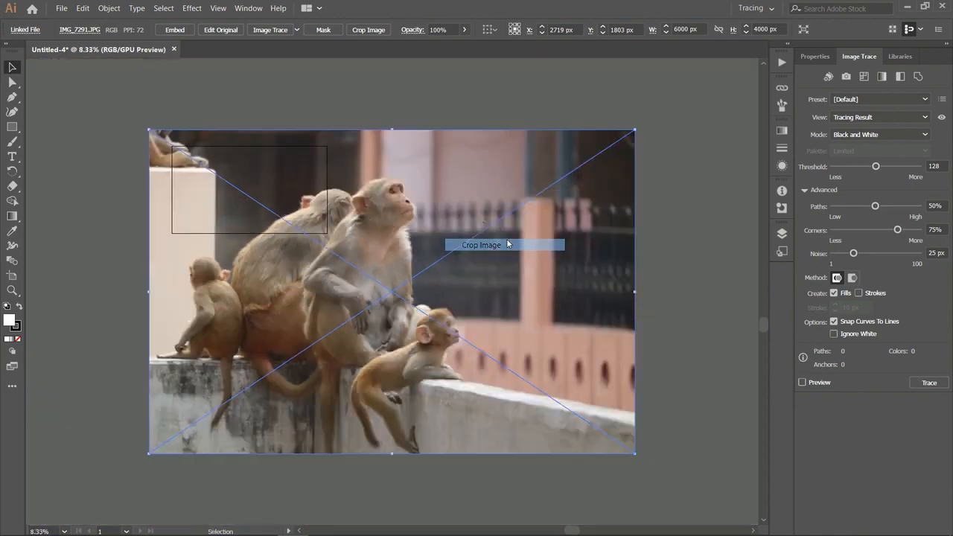
click(539, 291)
drag(150, 291, 153, 291)
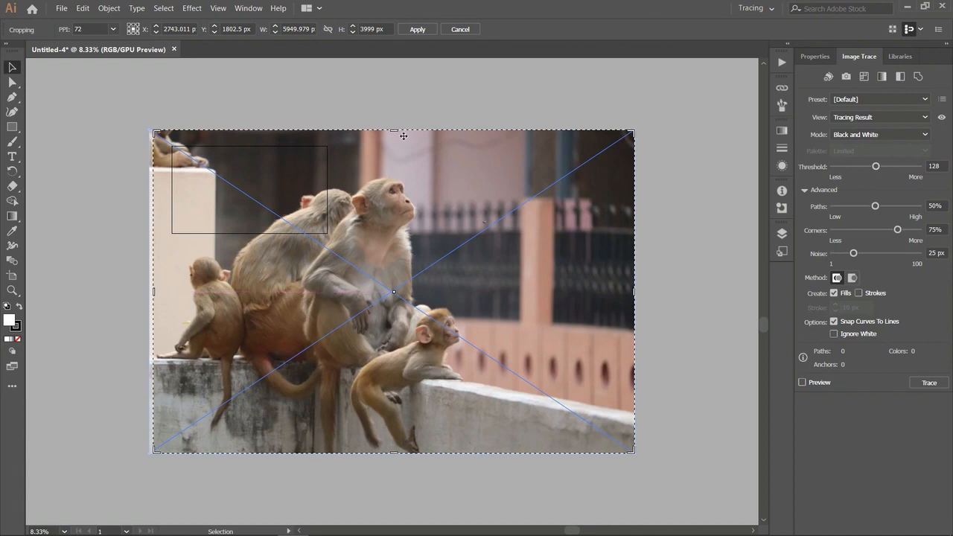
drag(395, 132, 411, 174)
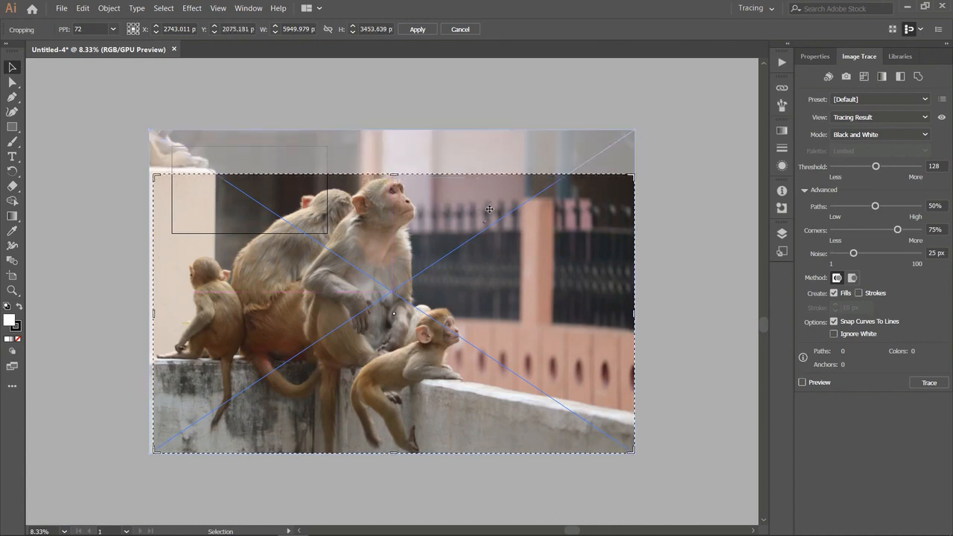
drag(634, 314, 468, 307)
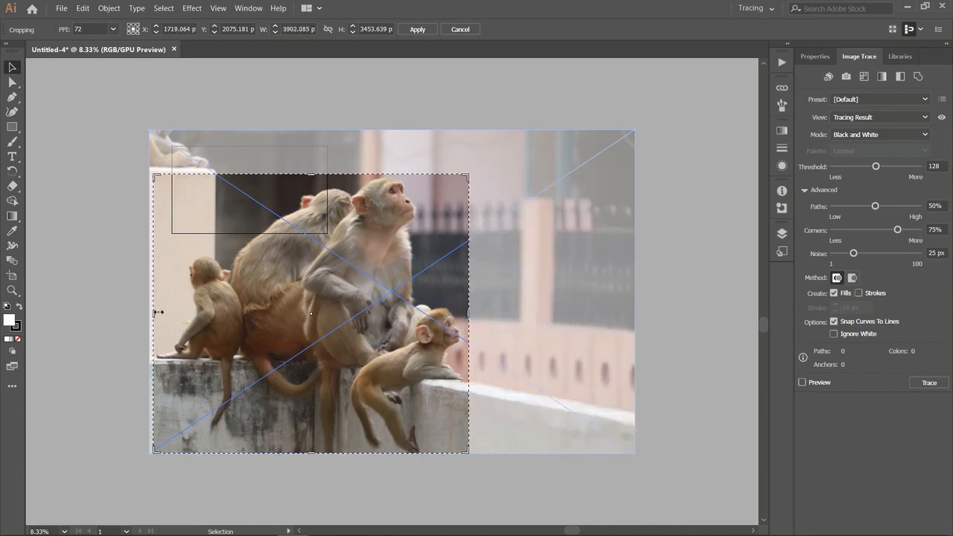
drag(155, 317, 156, 315)
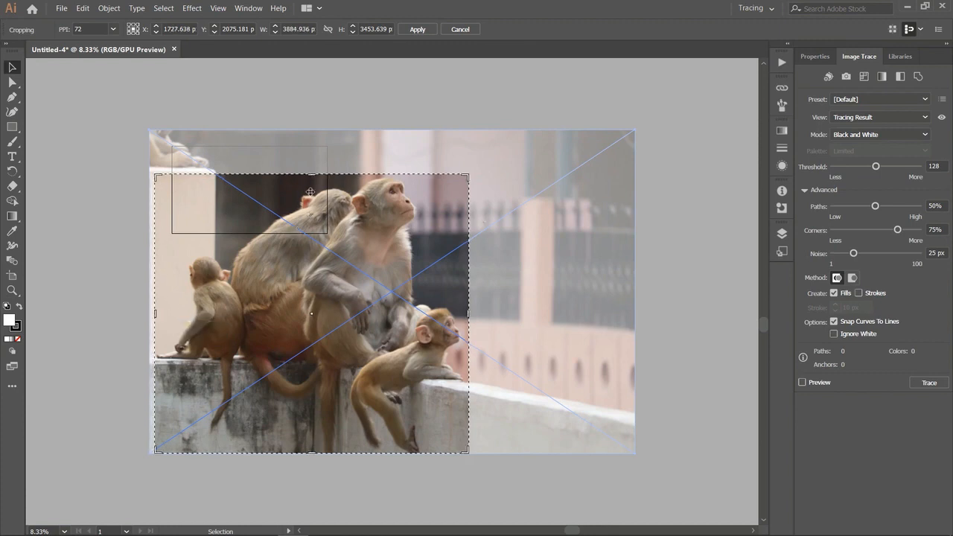
drag(312, 175, 312, 176)
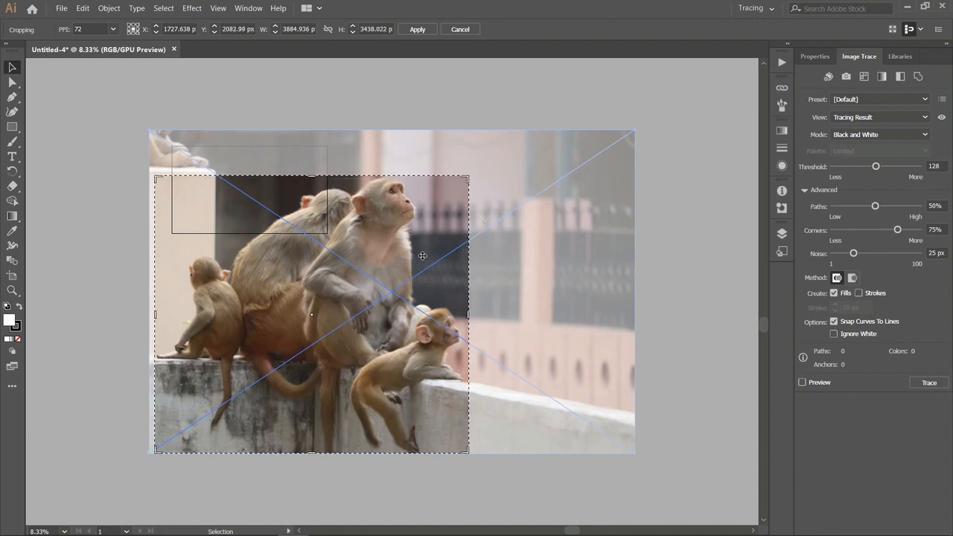
key(Return)
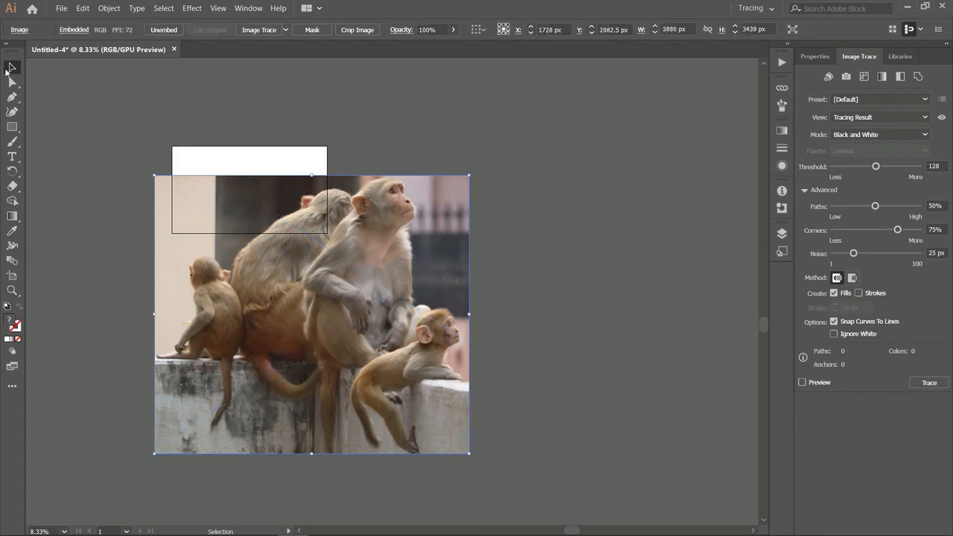
- Move the cropped monkey photo up over the artboard, to about X 1679 px and Y 1390.5 px, and deselect it
drag(377, 310, 330, 237)
key(ctrl+equal)
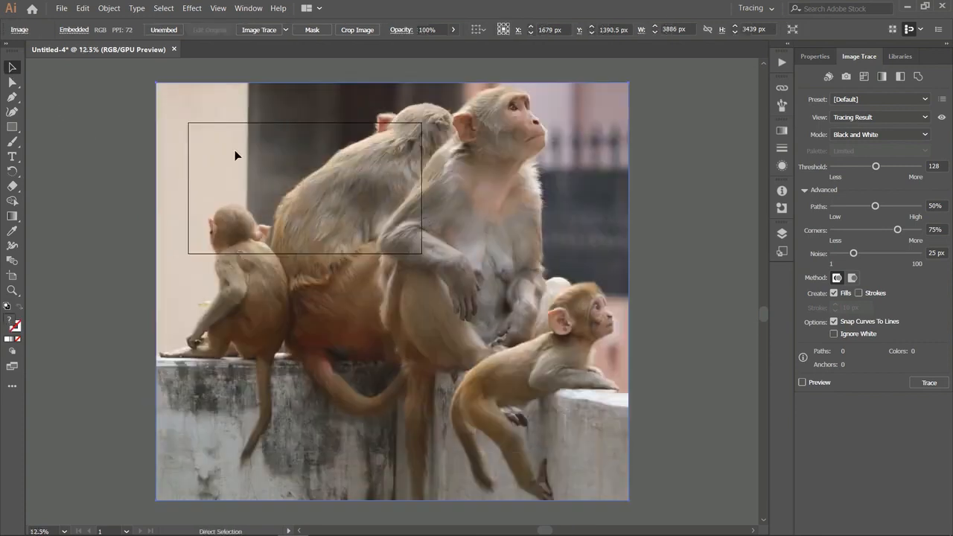
click(723, 271)
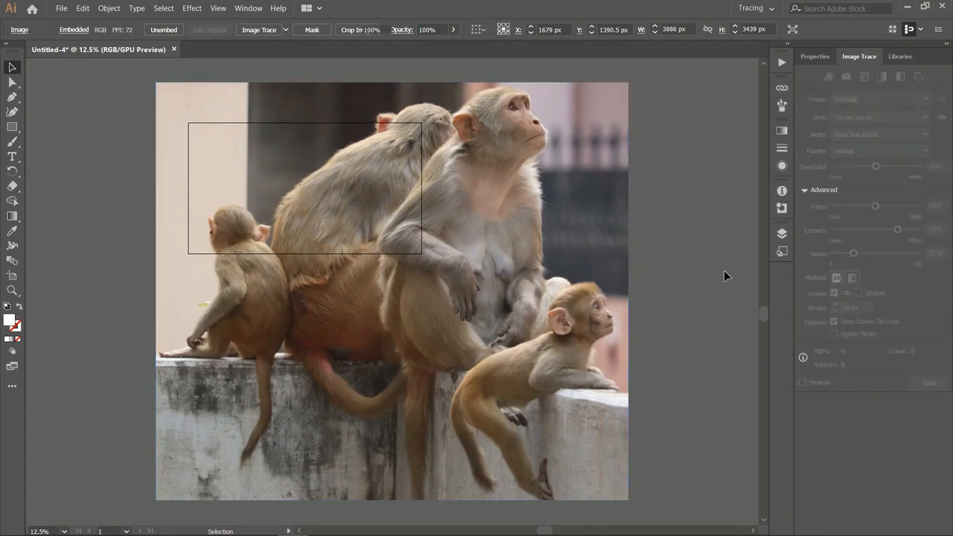
- Trace the cropped monkey photo with the Low Fidelity Photo preset
click(536, 247)
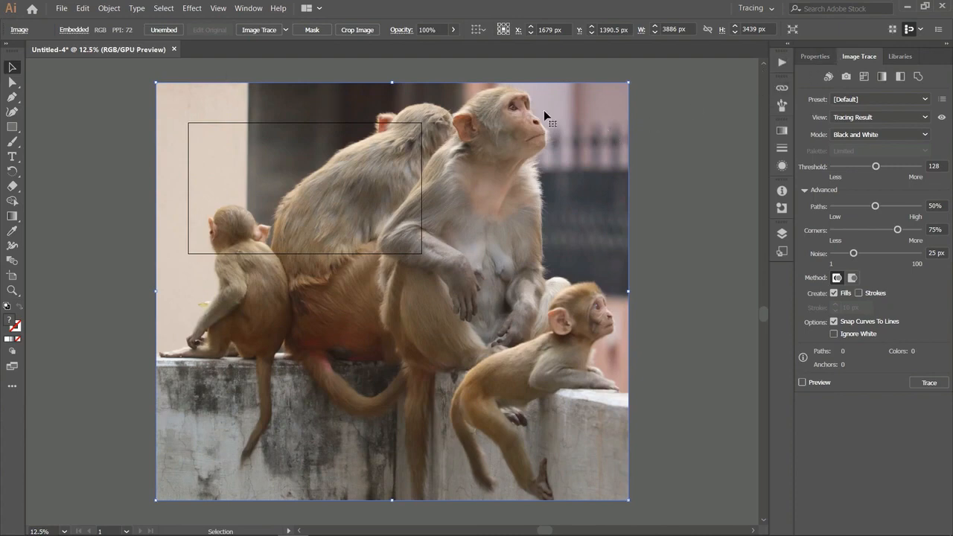
click(841, 101)
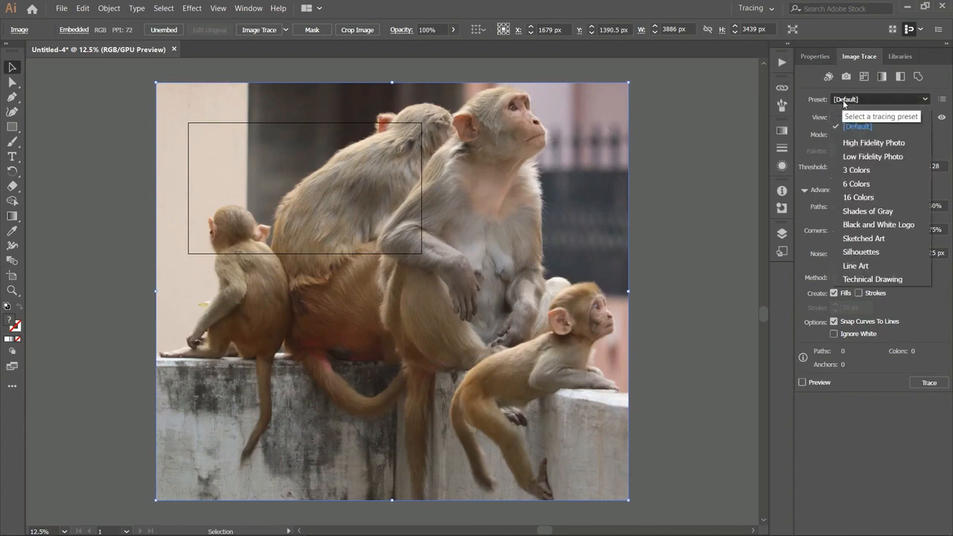
click(873, 157)
click(549, 277)
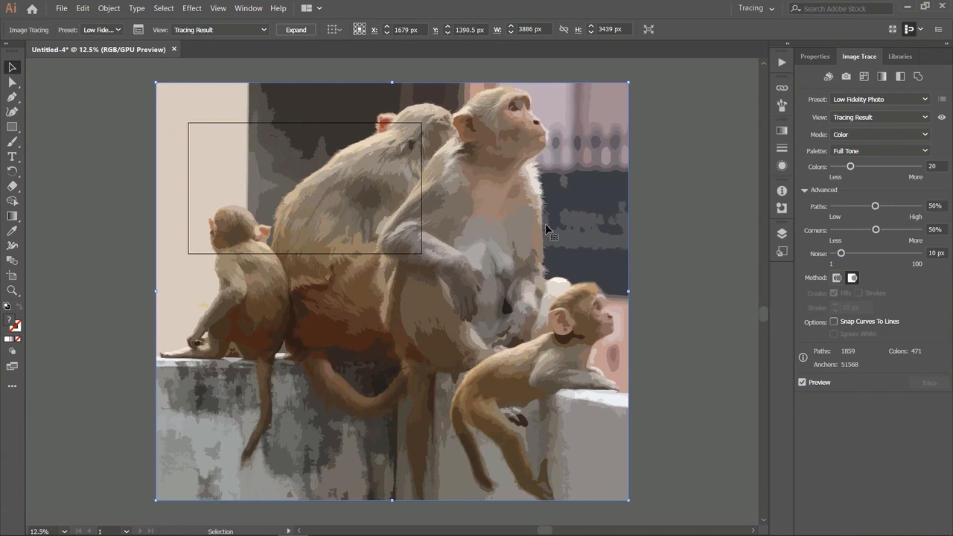
- Examine the fur and face detail of the Low Fidelity Photo tracing up close
key(ctrl+equal)
key(ctrl+equal)
key(ctrl+equal)
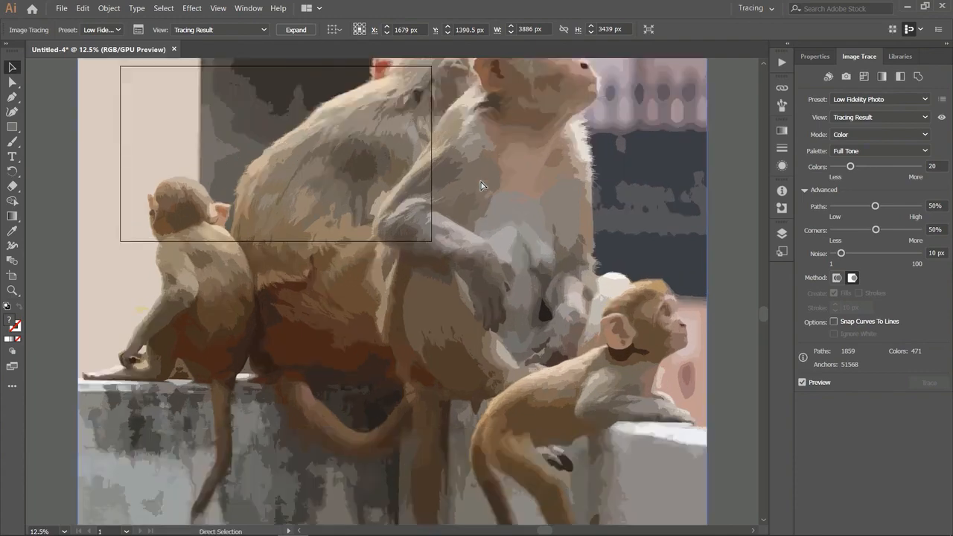
key(ctrl+minus)
key(ctrl+minus)
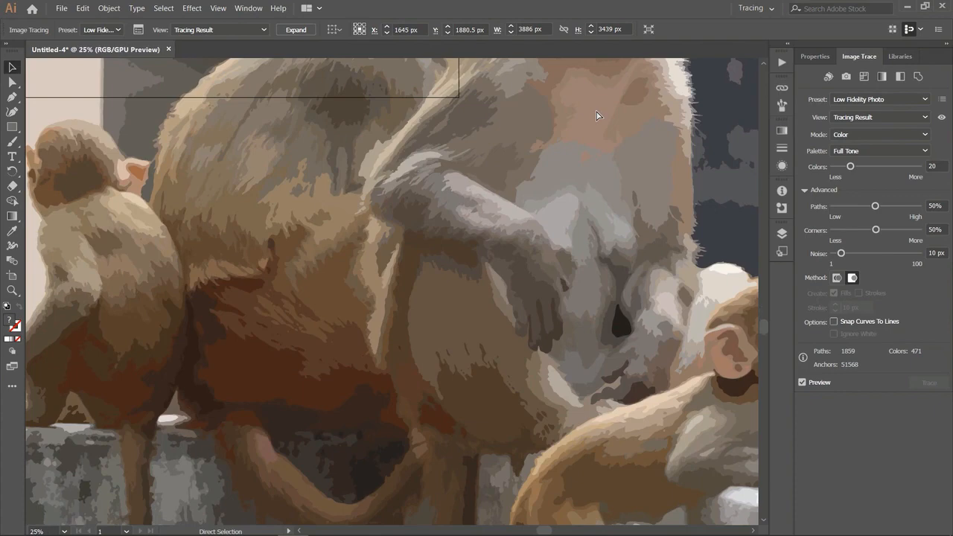
key(ctrl+equal)
drag(599, 135, 600, 211)
scroll(649, 233, up, 10)
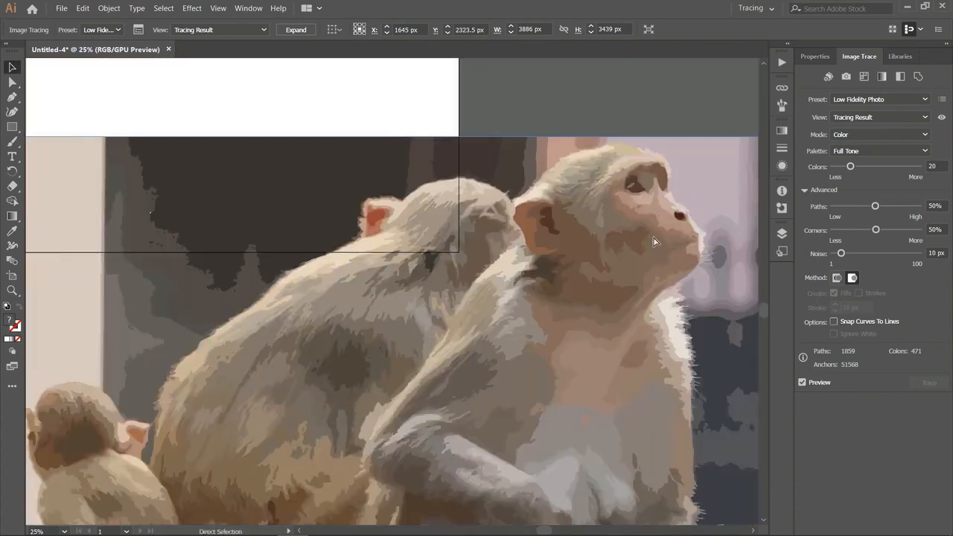
- Reposition the traced monkey image over the artboard, to about X 1682 px and Y 1433.5 px
key(ctrl+minus)
key(ctrl+minus)
drag(558, 300, 563, 230)
scroll(545, 265, up, 5)
scroll(545, 265, up, 2)
drag(529, 284, 527, 246)
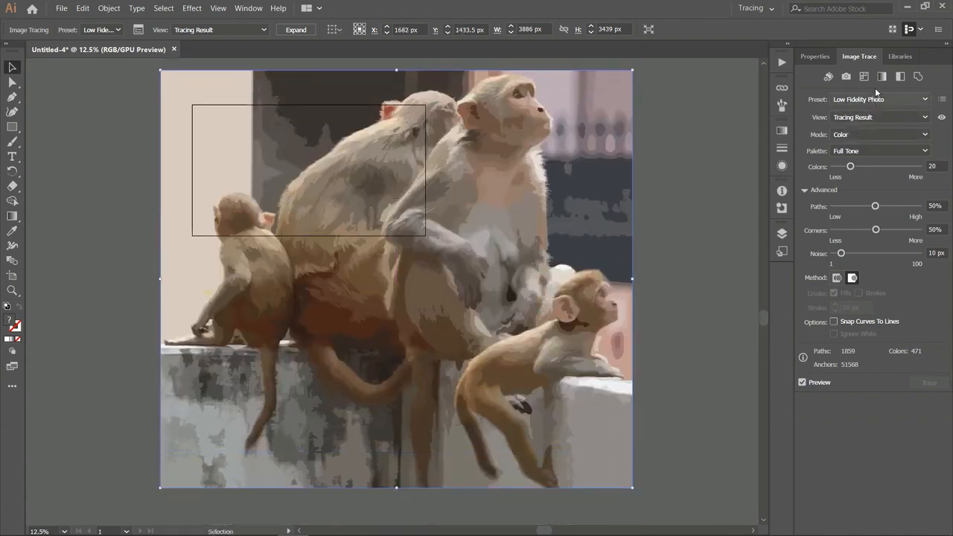
- Retrace the monkey image with the 6 Colors preset, check it unselected, and reselect it
click(883, 100)
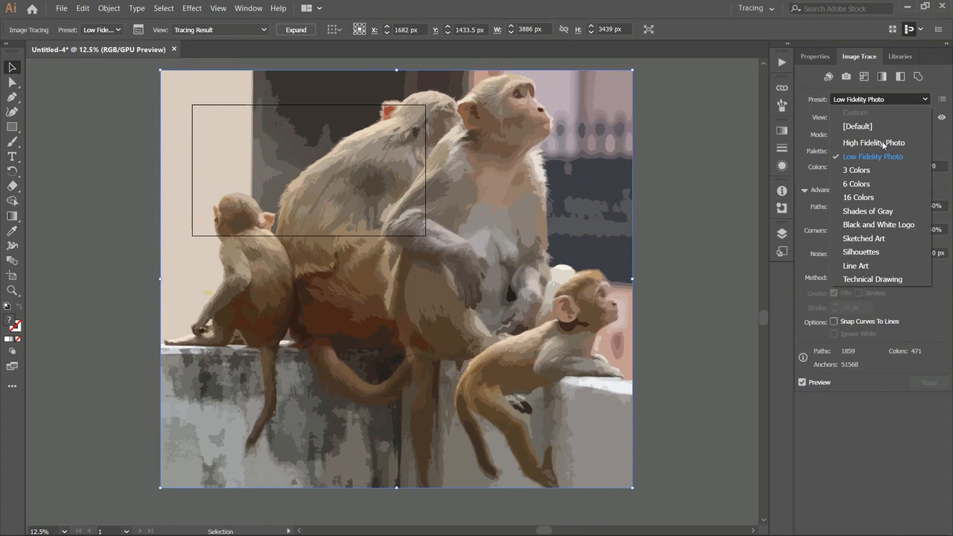
click(885, 183)
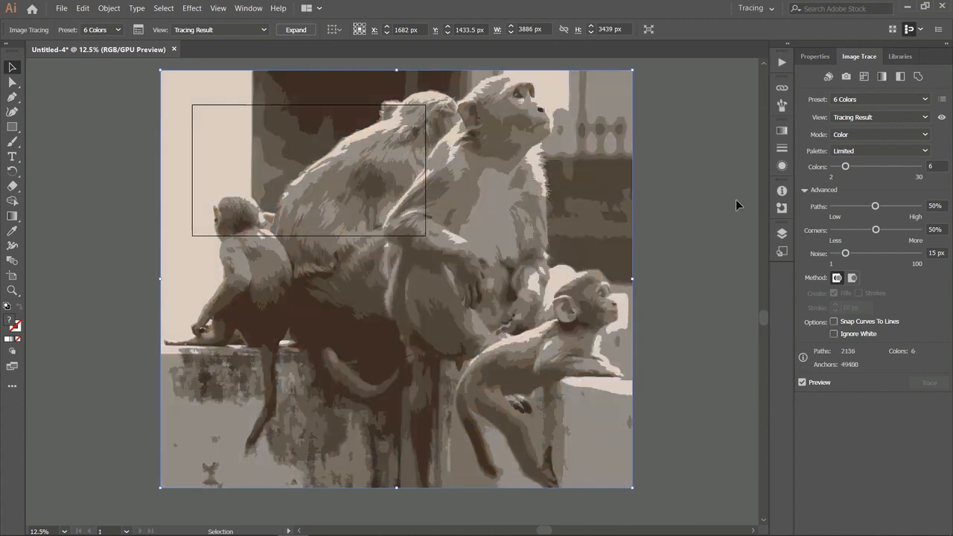
click(726, 203)
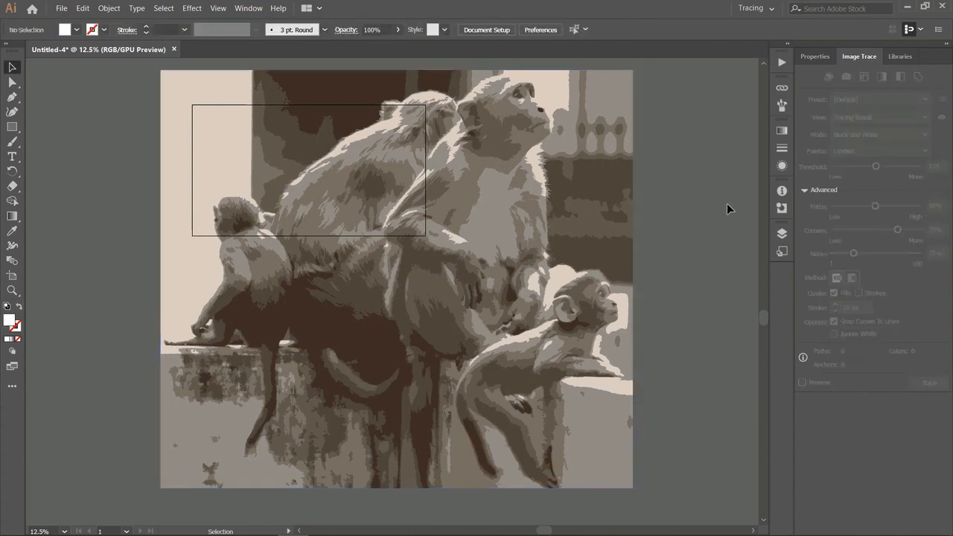
click(575, 210)
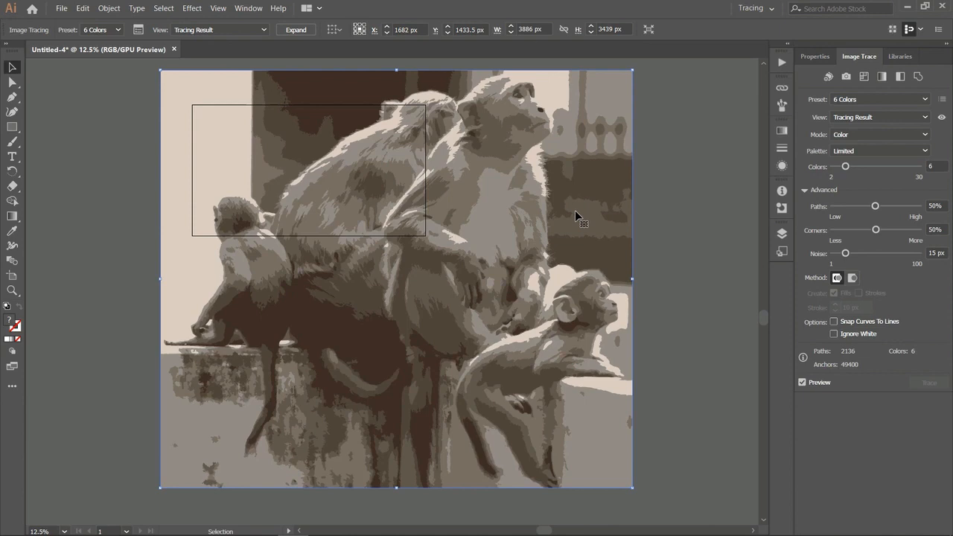
- Preview the monkey tracing as Outlines with Source Image and undo the view change
click(244, 34)
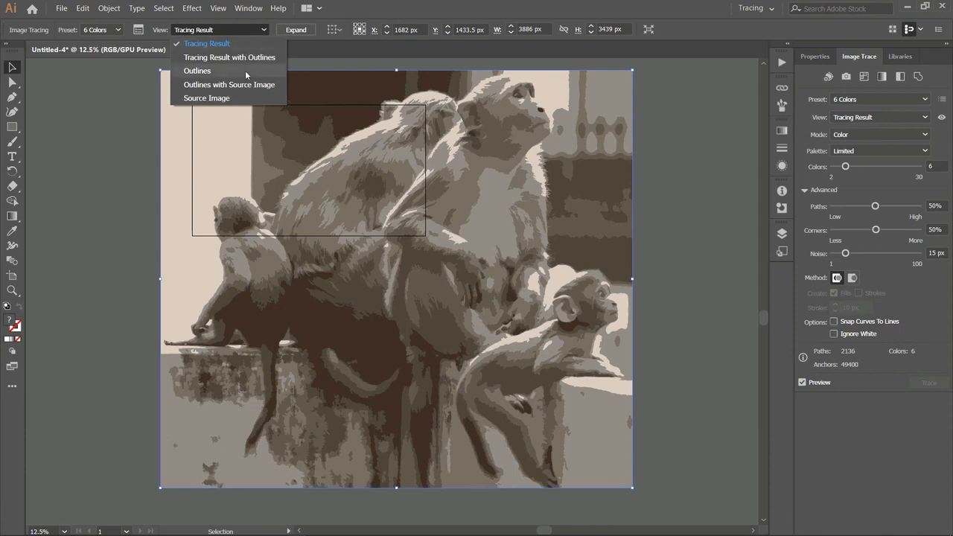
click(259, 37)
click(259, 33)
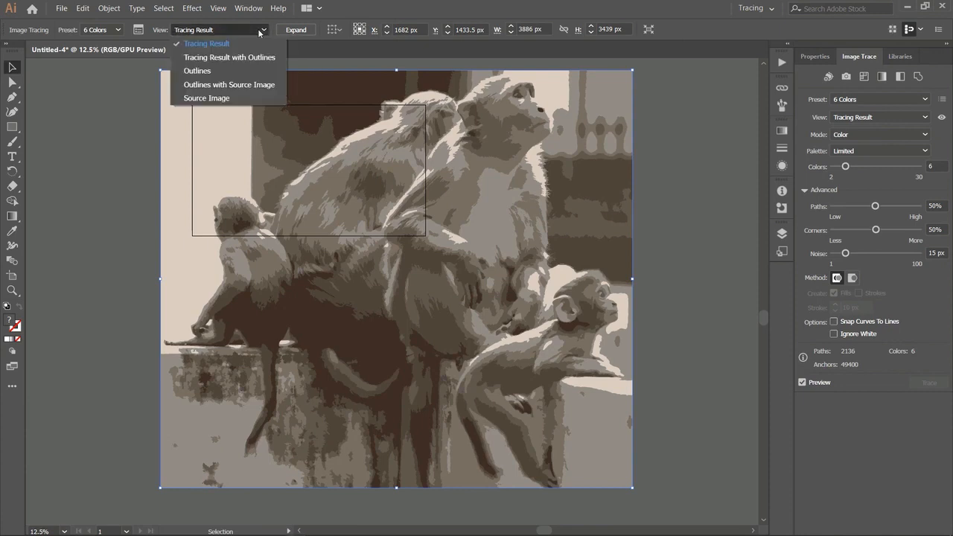
click(255, 85)
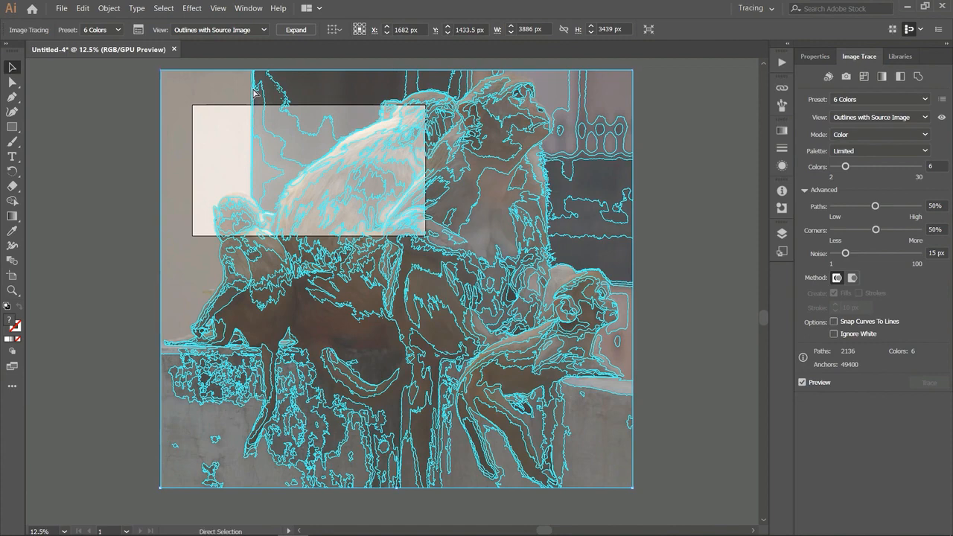
key(ctrl+z)
- Preview the monkey tracing as Outlines only and restore the Tracing Result view
click(256, 30)
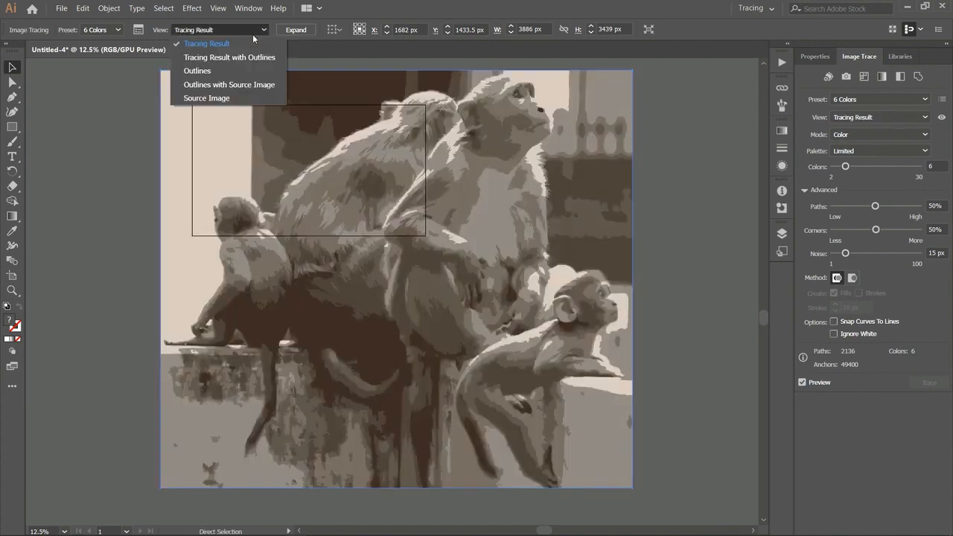
click(257, 70)
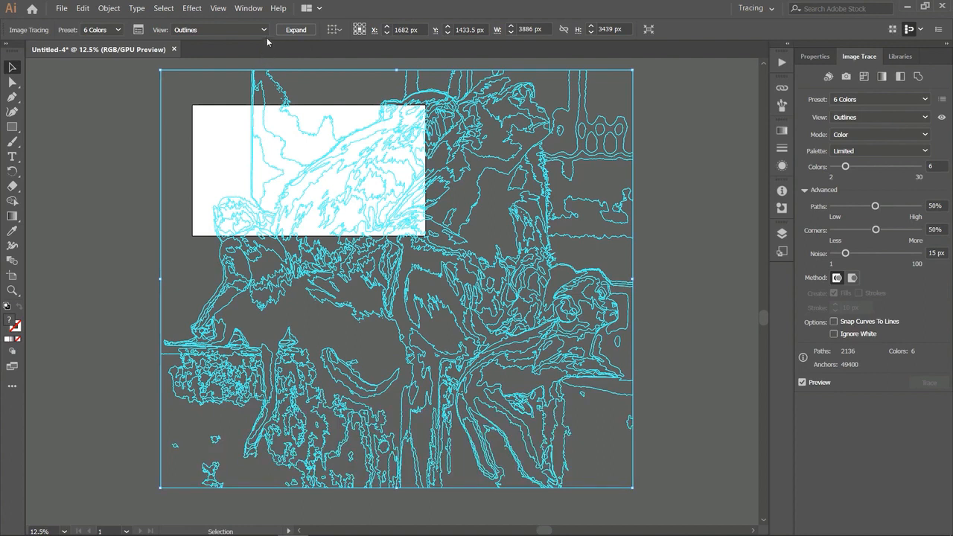
key(ctrl)
key(ctrl+z)
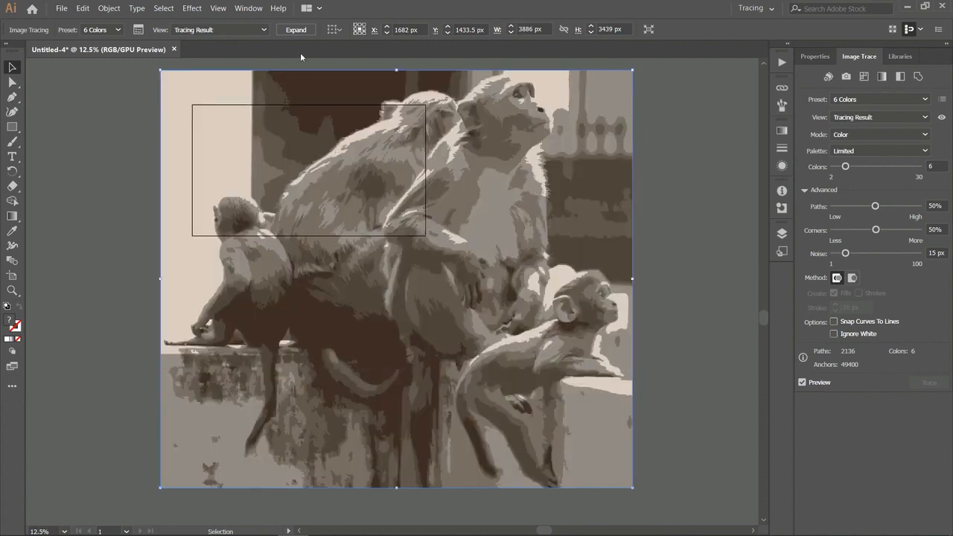
- Expand the 6 Colors monkey tracing into vector paths and deselect the group
click(253, 29)
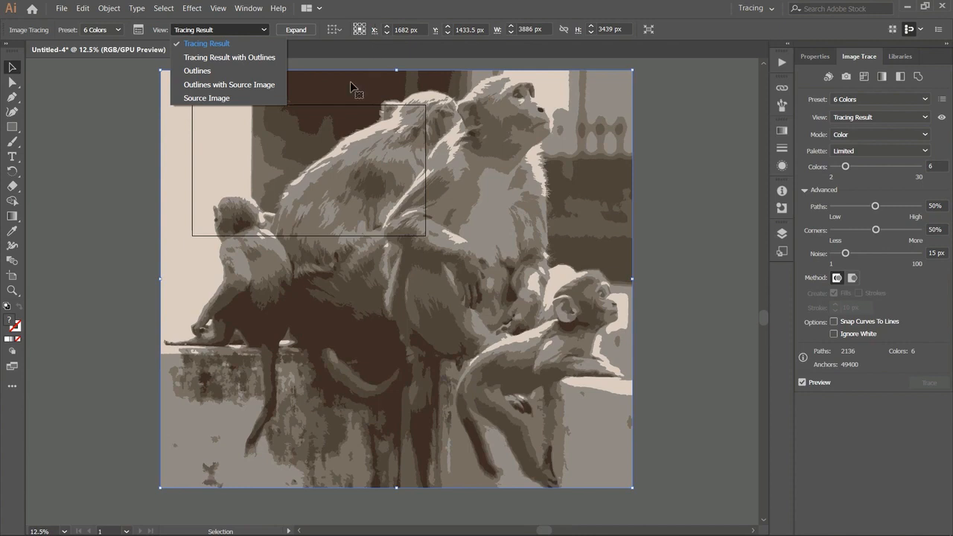
click(310, 35)
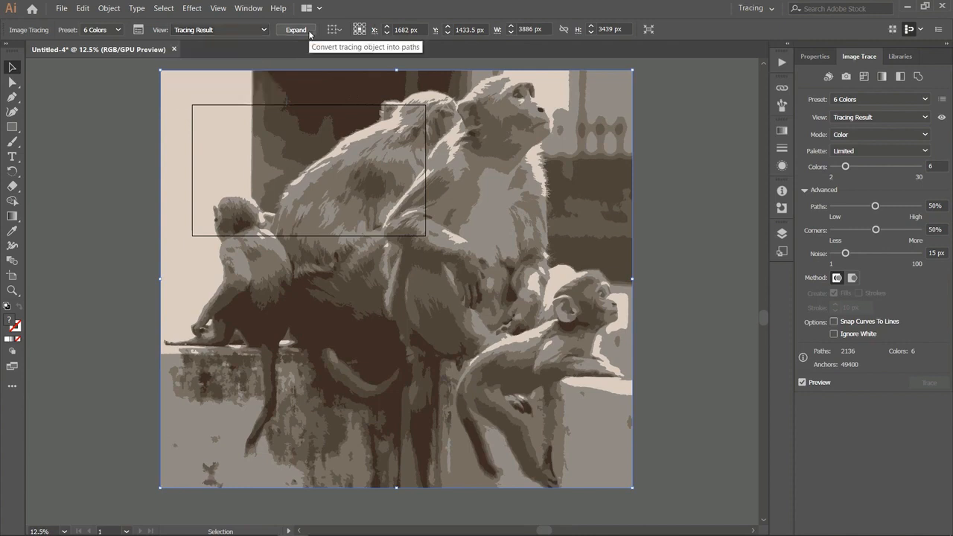
click(310, 35)
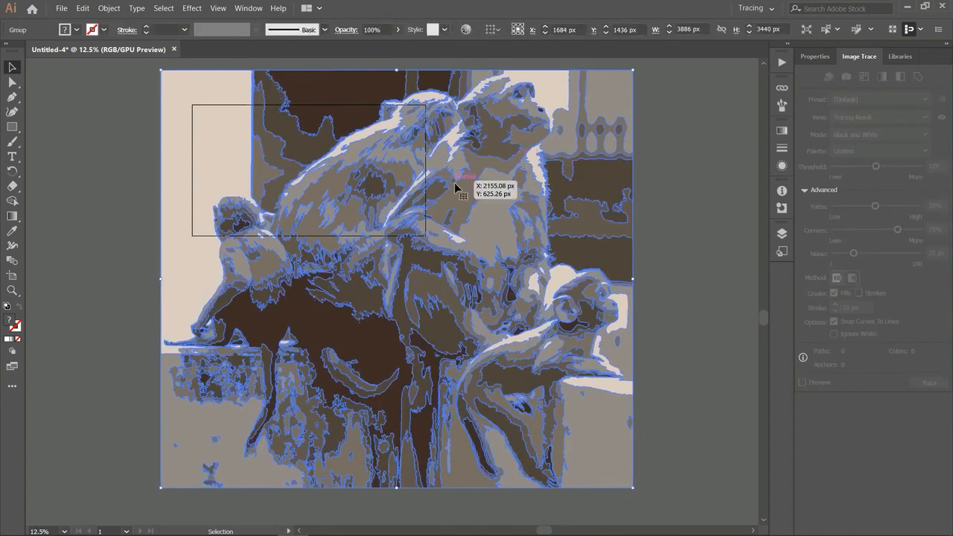
right_click(559, 263)
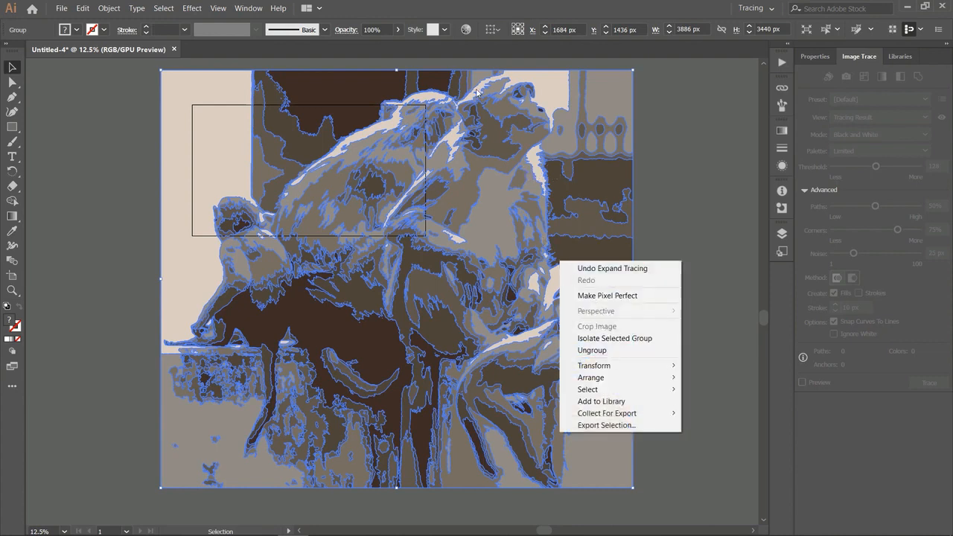
click(673, 189)
click(505, 219)
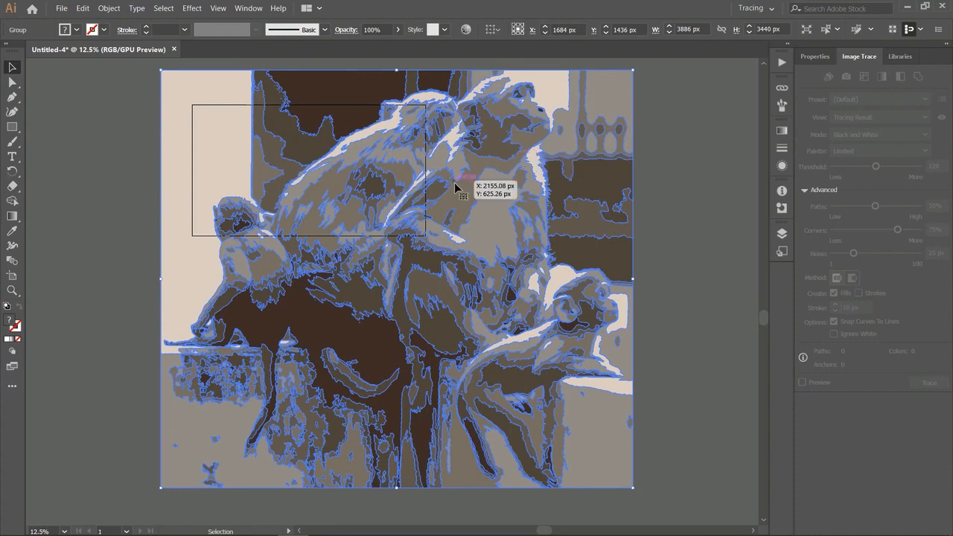
right_click(558, 262)
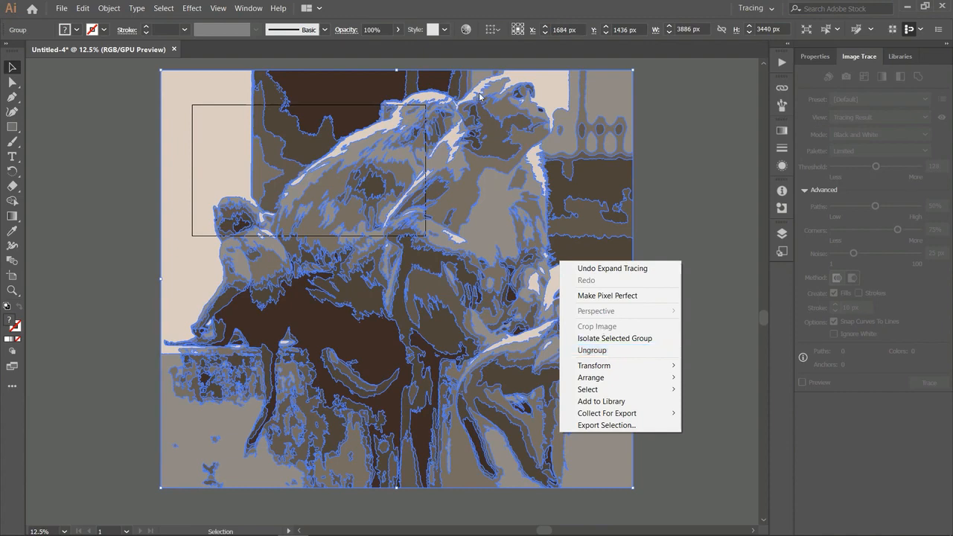
click(673, 189)
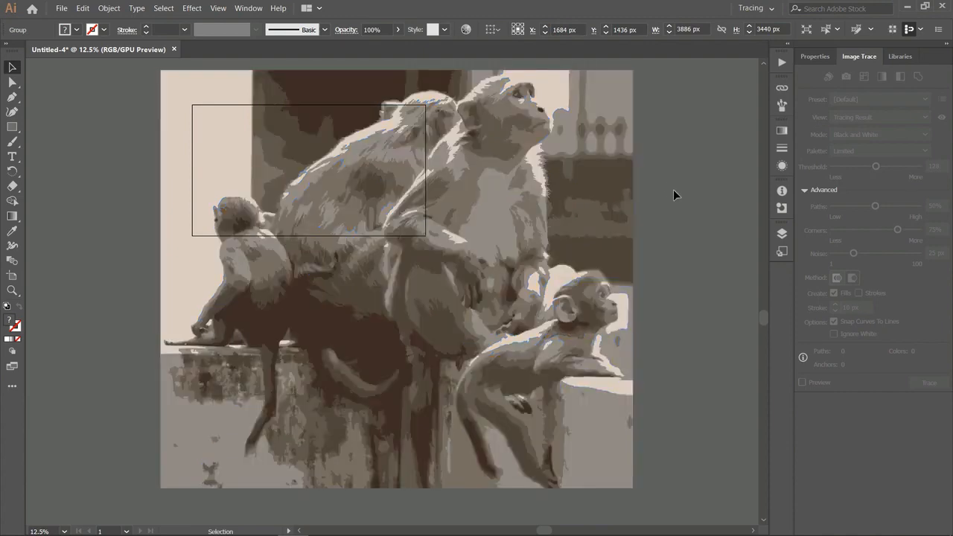
- Select the expanded monkey group and open Recolor Artwork, placing its dialog so that most of the artwork stays uncovered
click(503, 217)
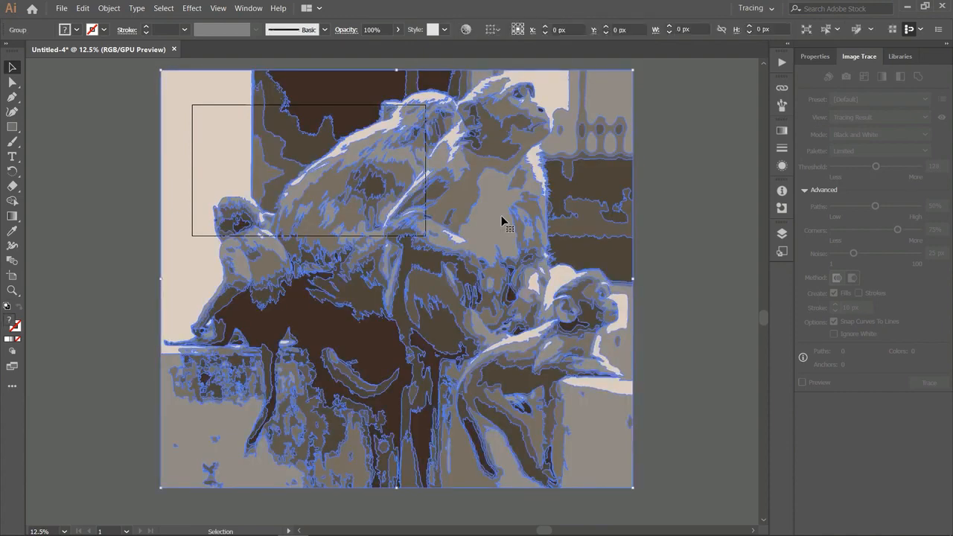
click(465, 30)
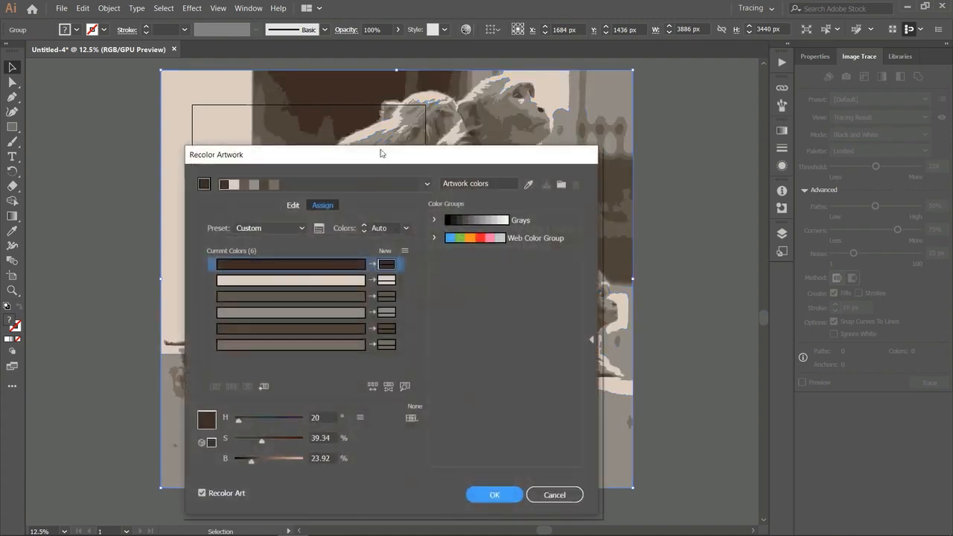
drag(397, 161, 794, 86)
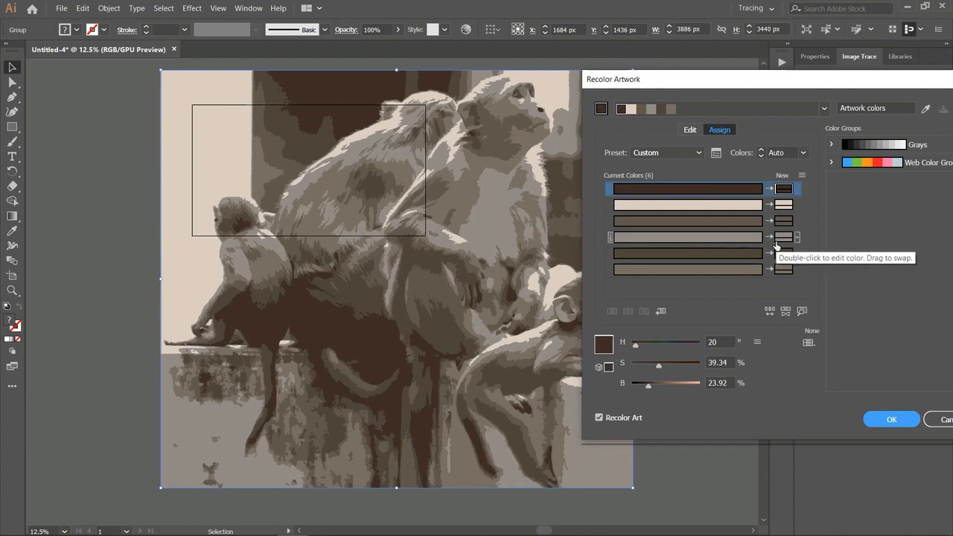
drag(783, 88, 488, 132)
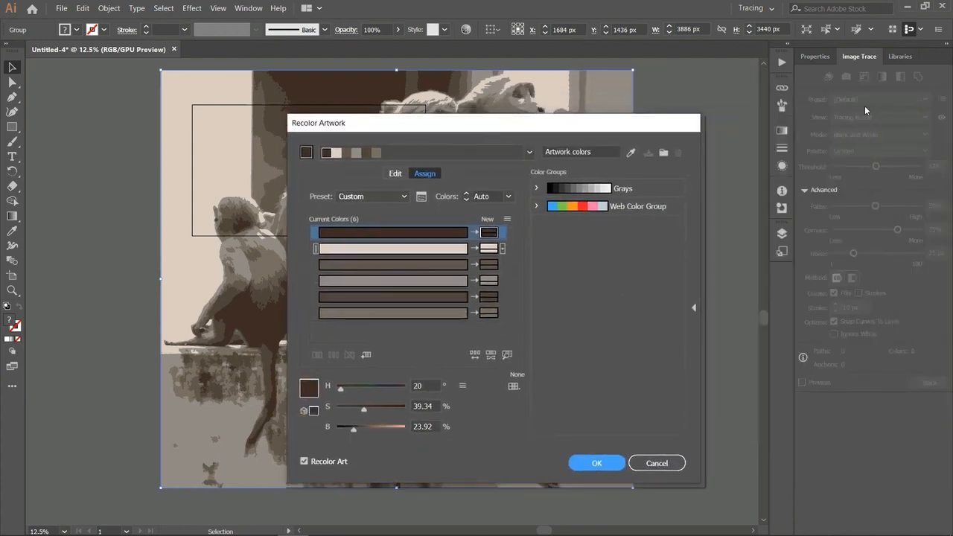
drag(506, 131, 733, 93)
click(628, 159)
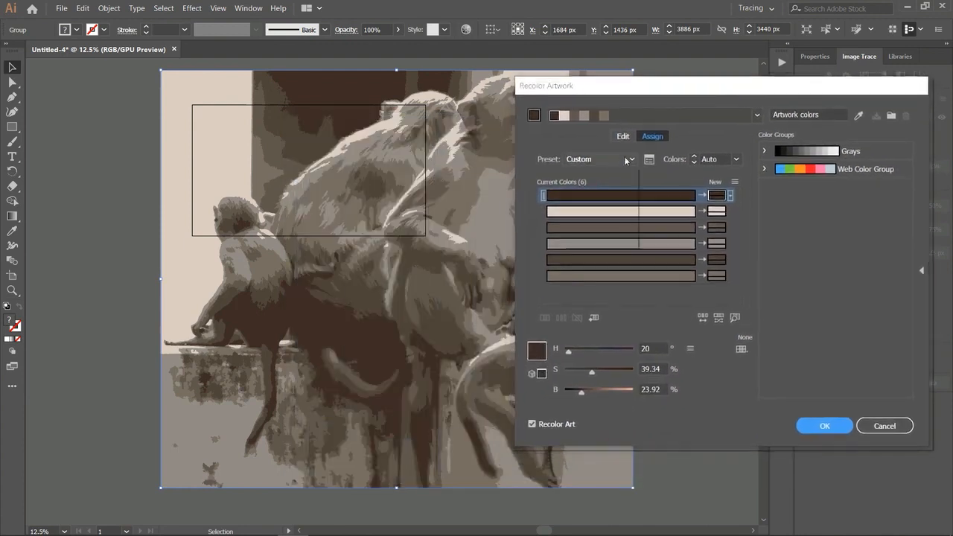
click(625, 159)
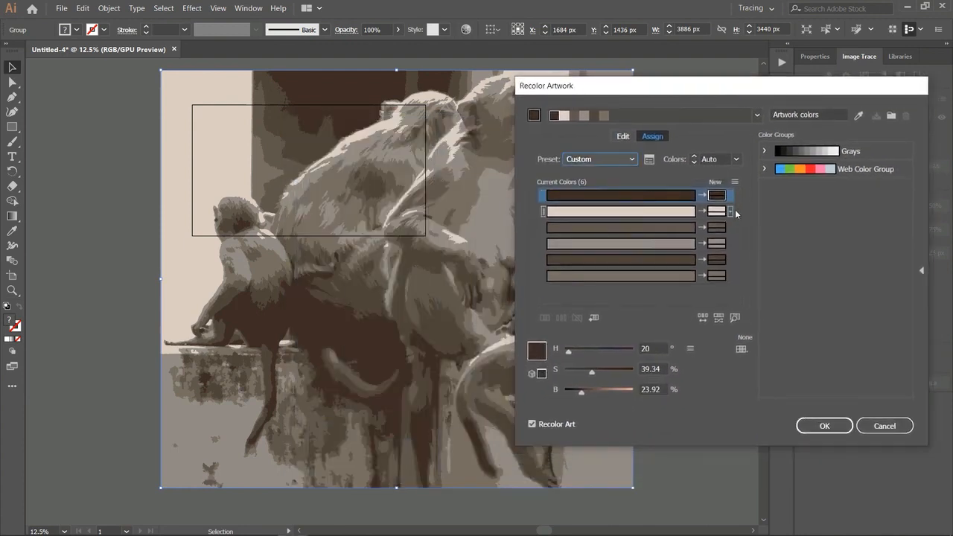
drag(713, 97, 815, 169)
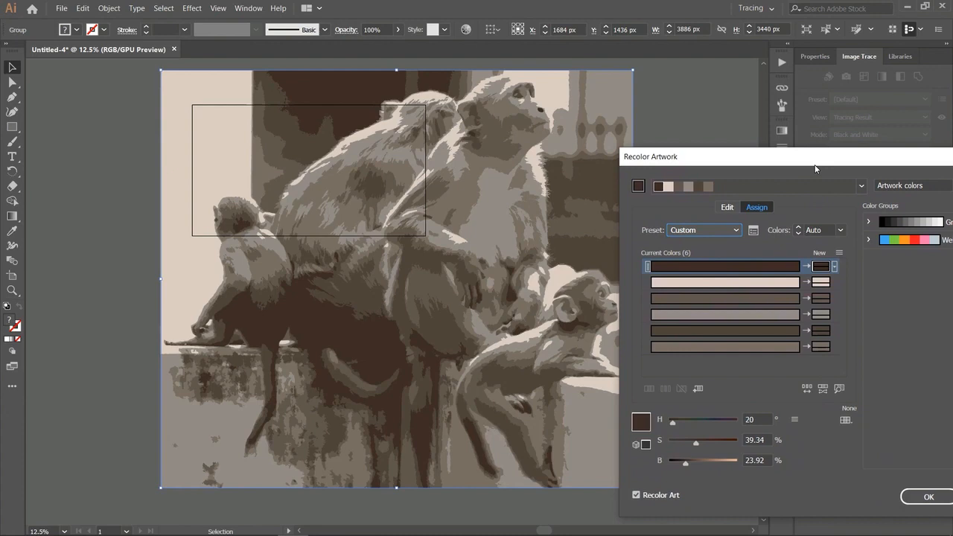
- Recolor the artwork's darkest brown, the first current color, to dark green 105110
double_click(821, 266)
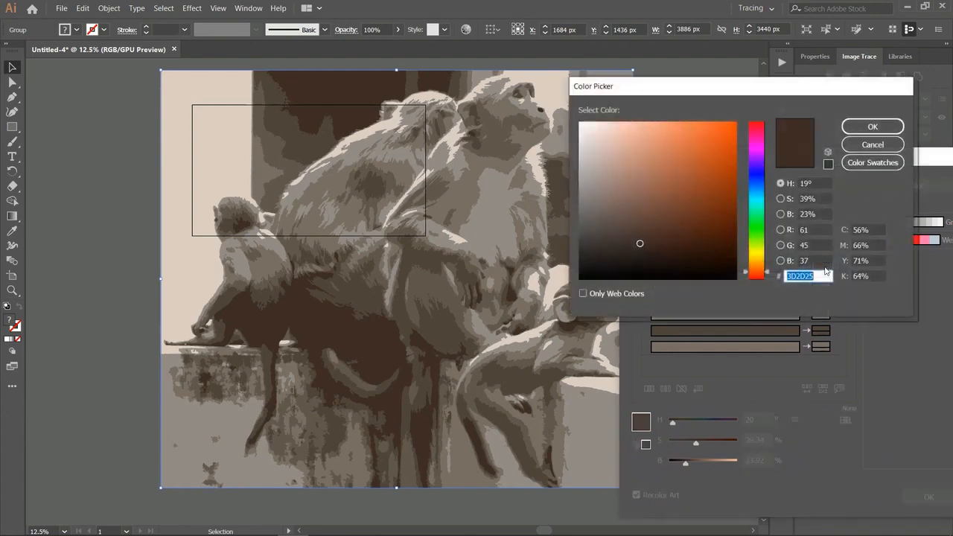
click(759, 229)
drag(718, 229, 705, 229)
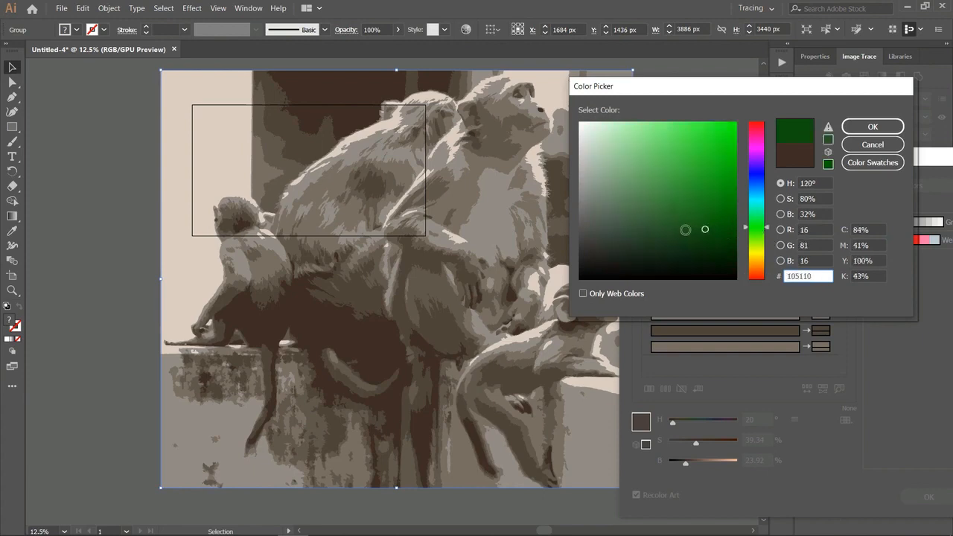
click(868, 126)
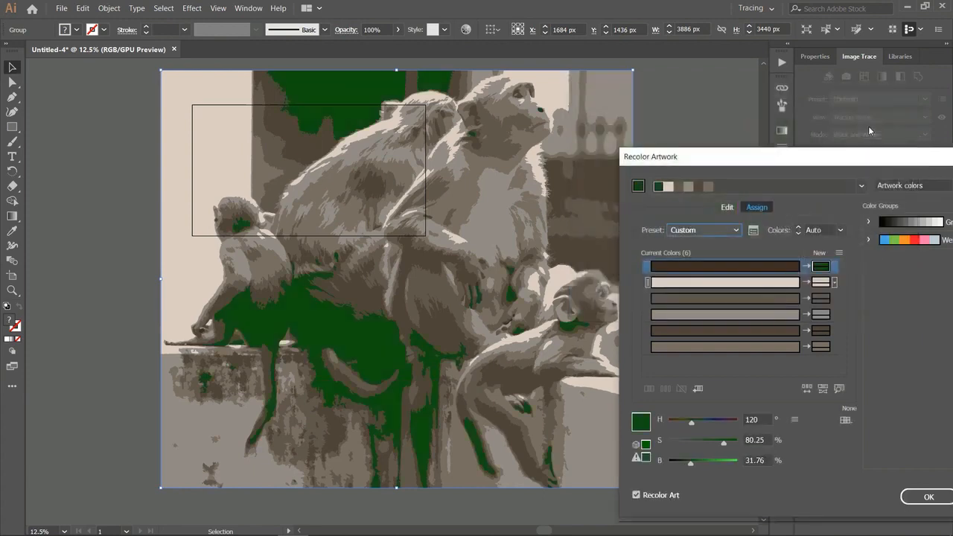
- Recolor the dark brown in the fifth current color row to green 2C6D0F
click(821, 330)
double_click(823, 331)
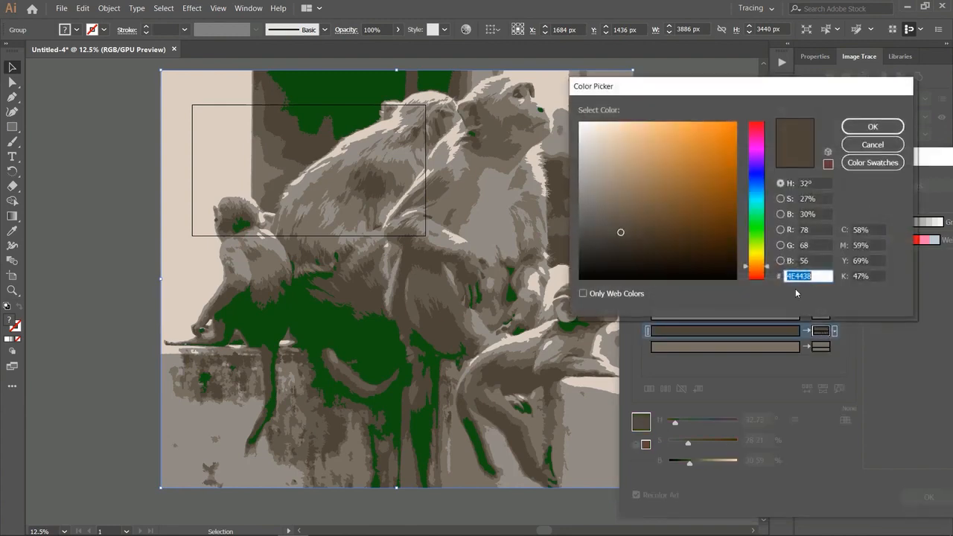
click(756, 235)
click(716, 212)
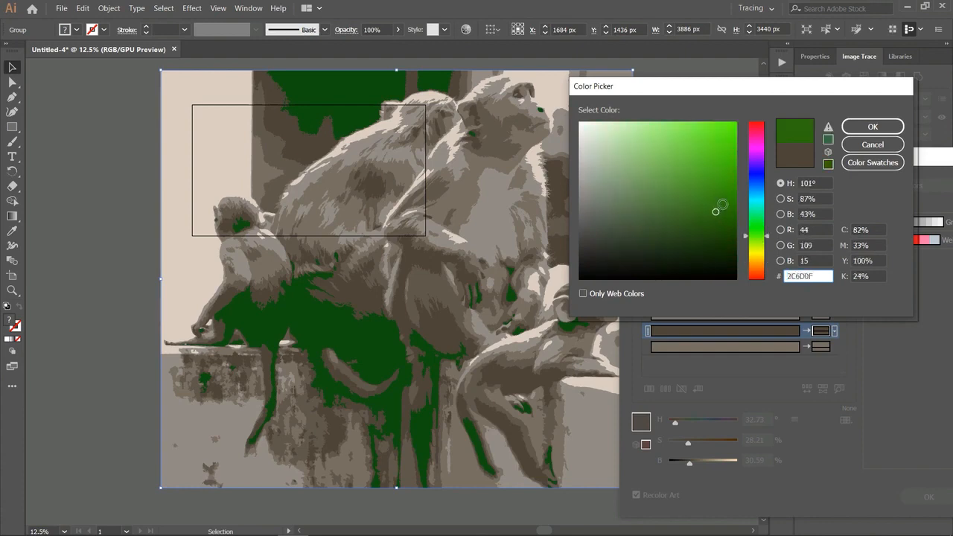
click(867, 127)
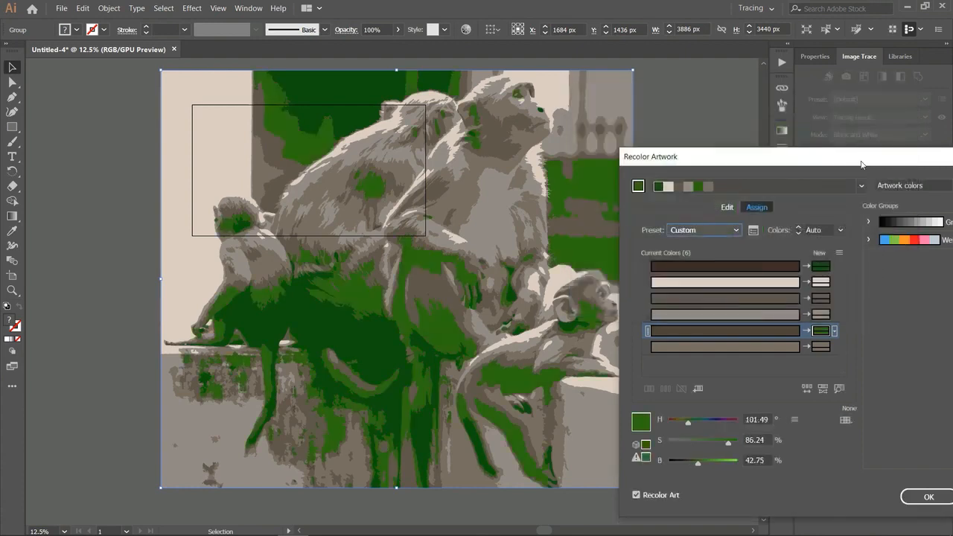
- Recolor the grayish brown in the third current color row to medium green with RGB 25, 155, 46
double_click(825, 302)
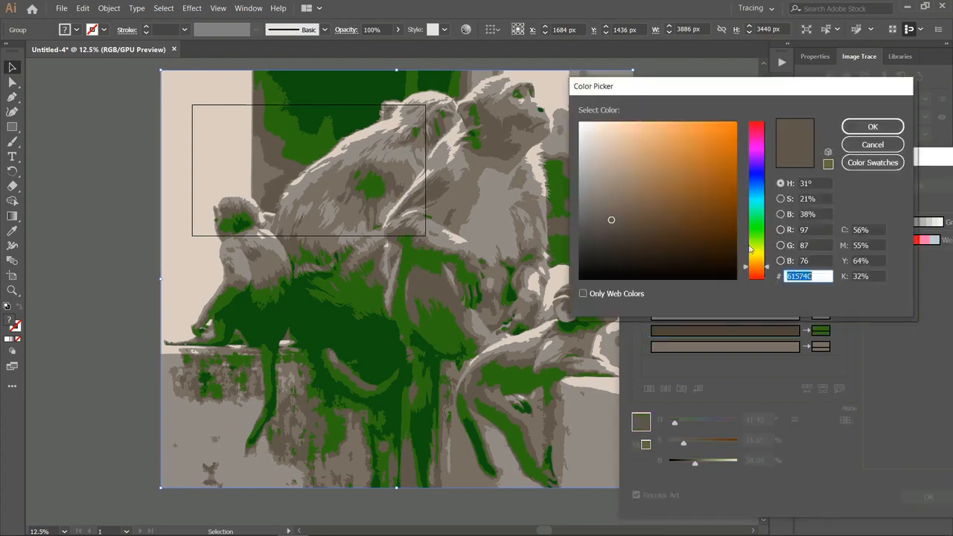
click(756, 222)
click(720, 196)
click(711, 183)
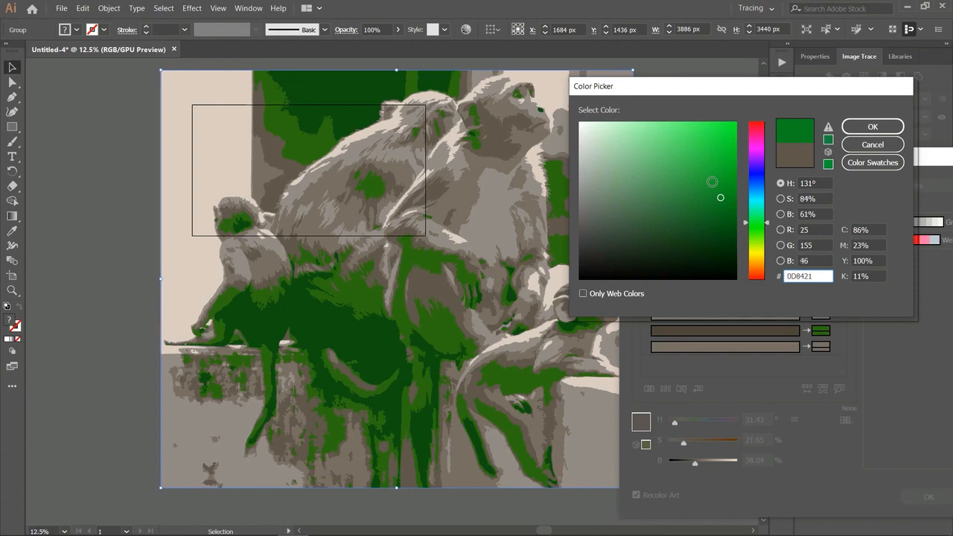
click(872, 128)
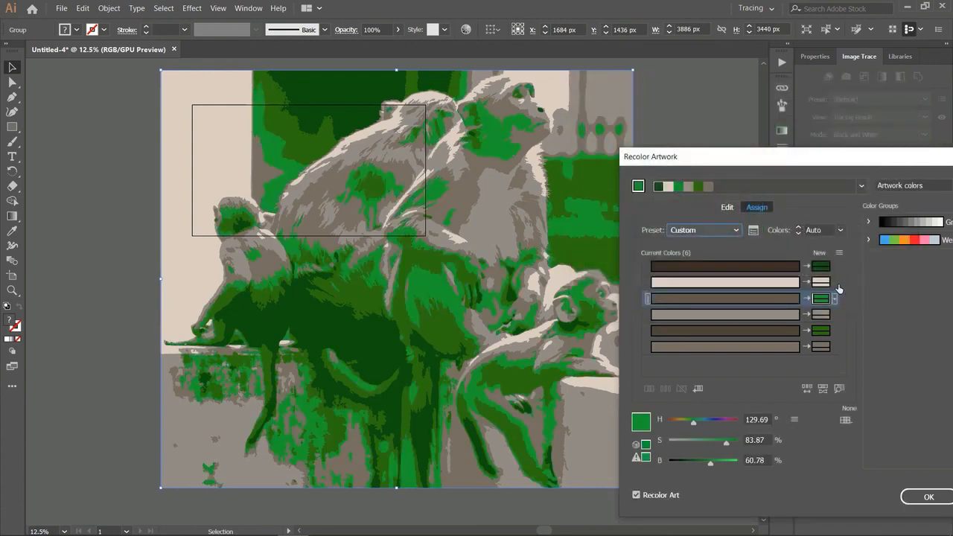
- Recolor the taupe in the sixth current color row to bright green 2CB543
double_click(823, 347)
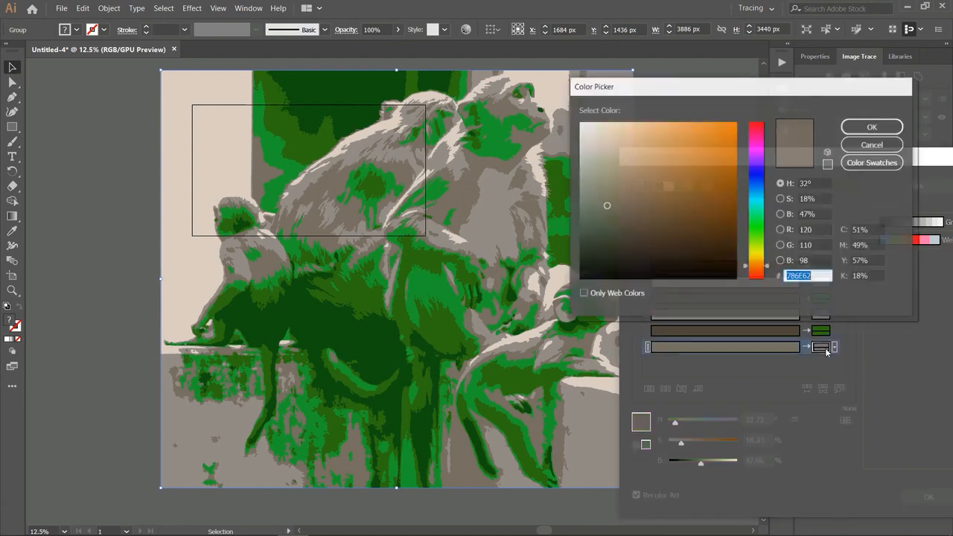
click(761, 226)
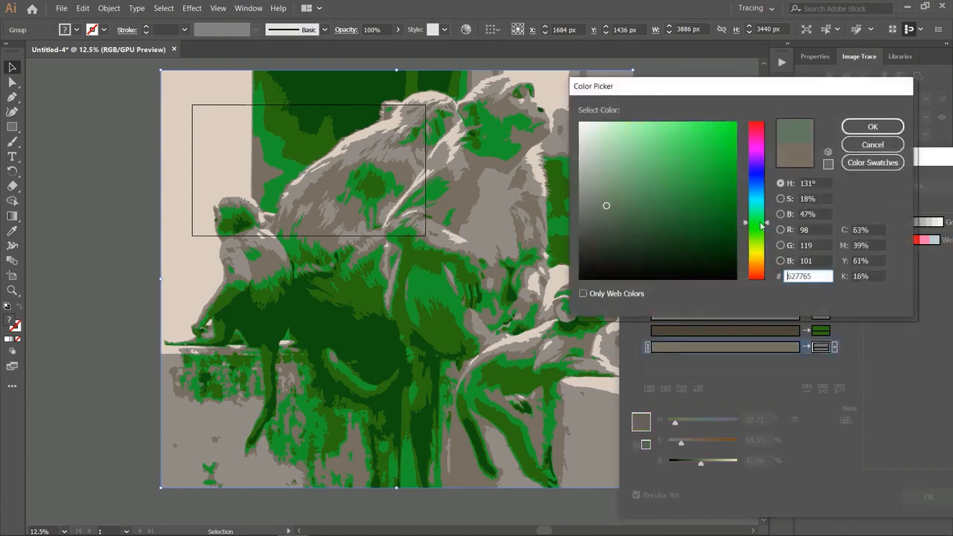
click(709, 204)
click(698, 167)
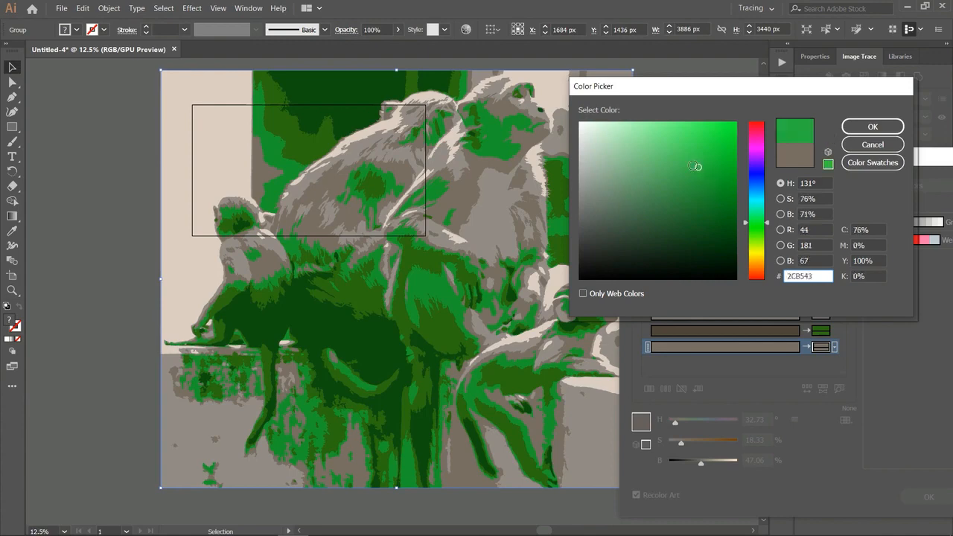
click(869, 132)
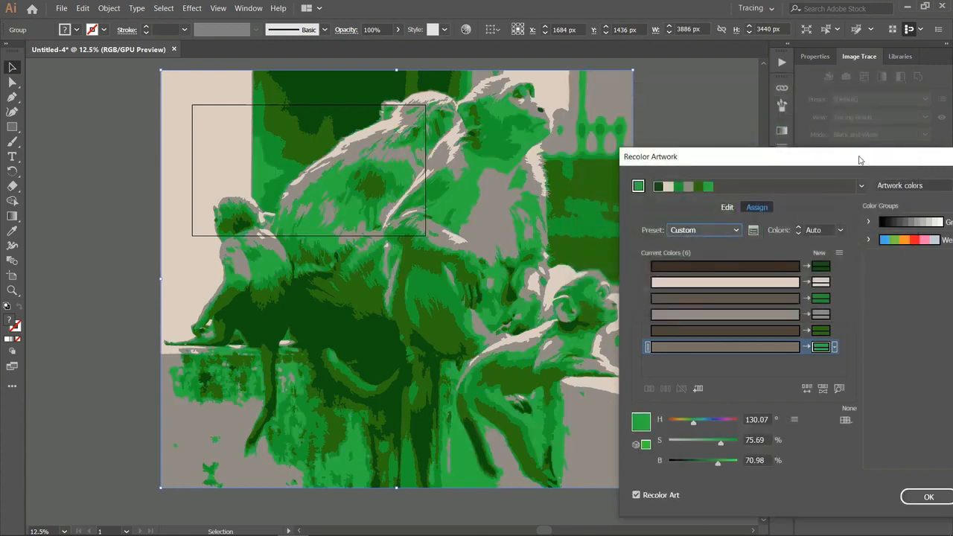
- Recolor the light gray in the fourth current color row to soft green 76BC69
double_click(821, 319)
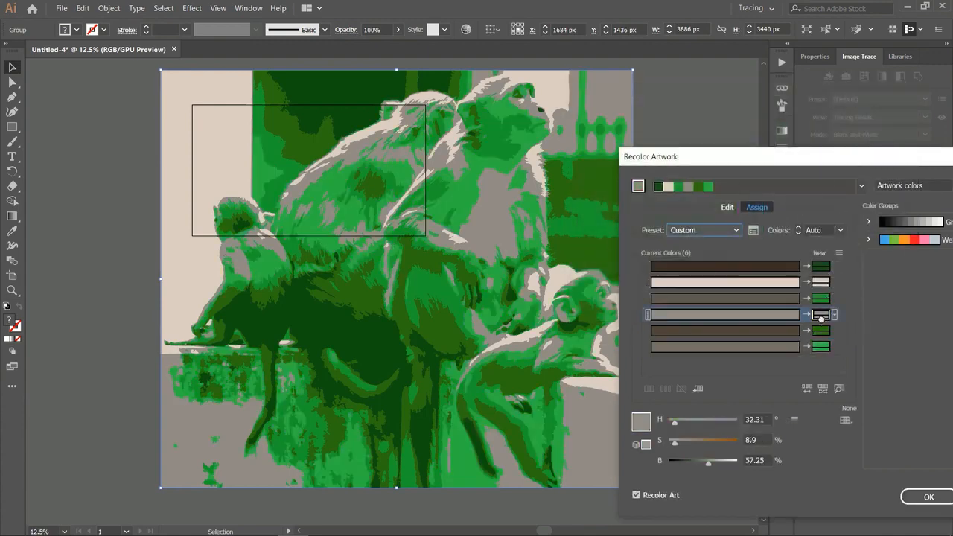
click(755, 235)
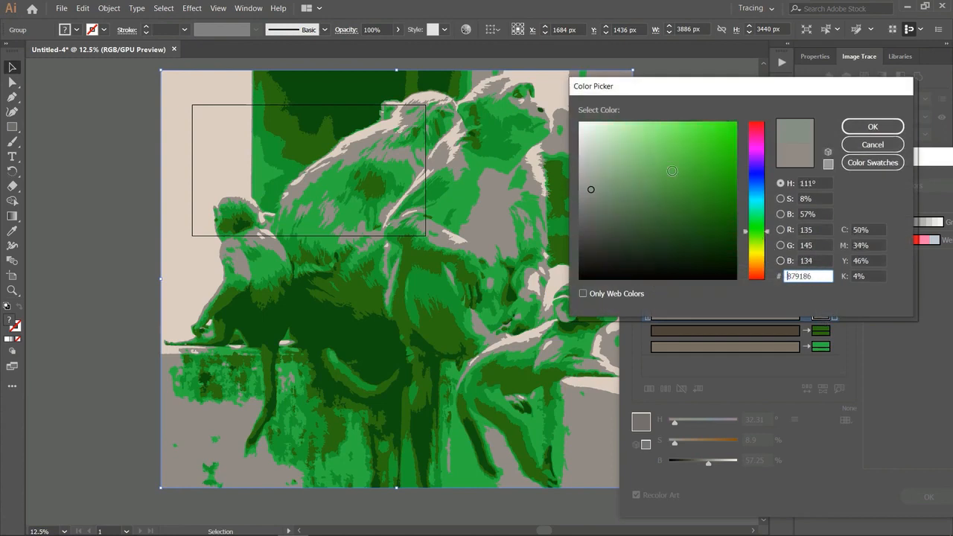
click(648, 163)
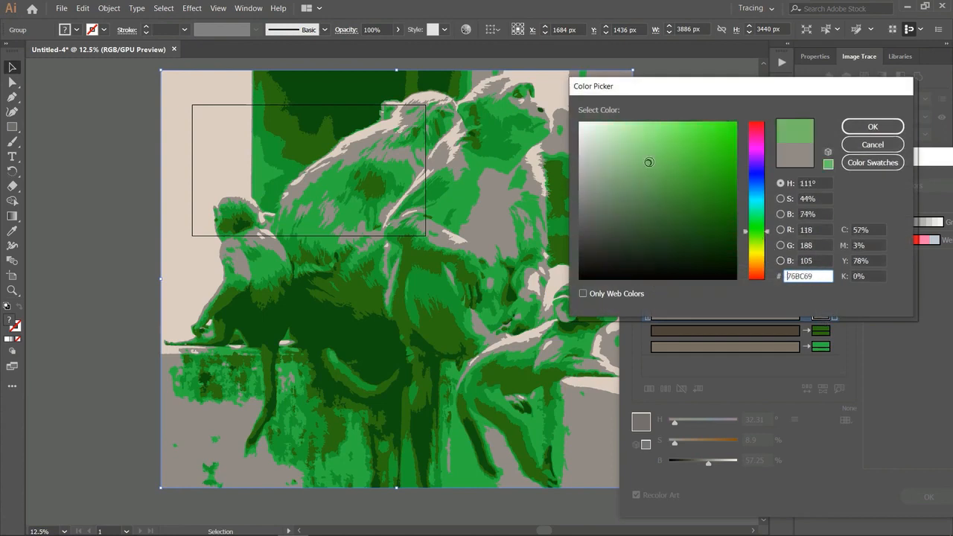
click(871, 127)
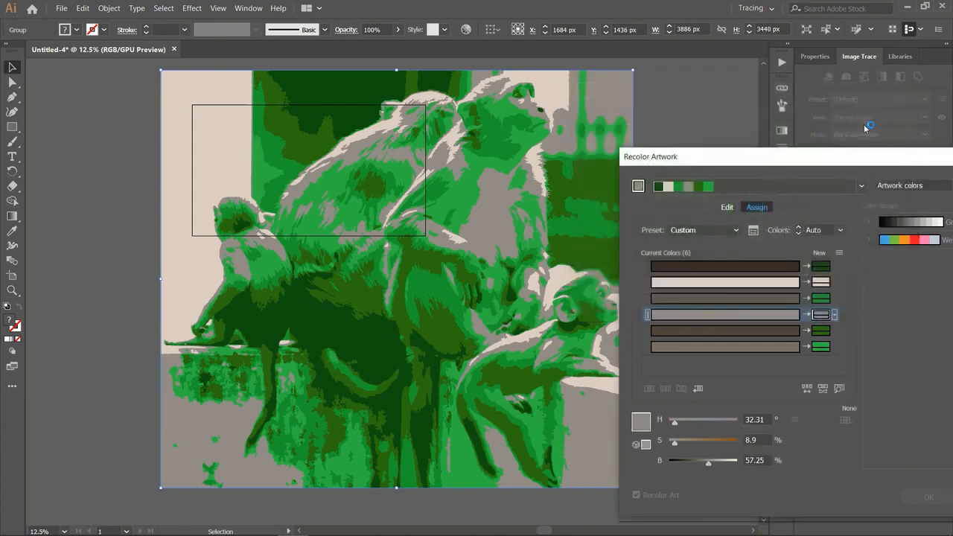
- Recolor the light beige in the second current color row to pale green A3E8A6
double_click(824, 282)
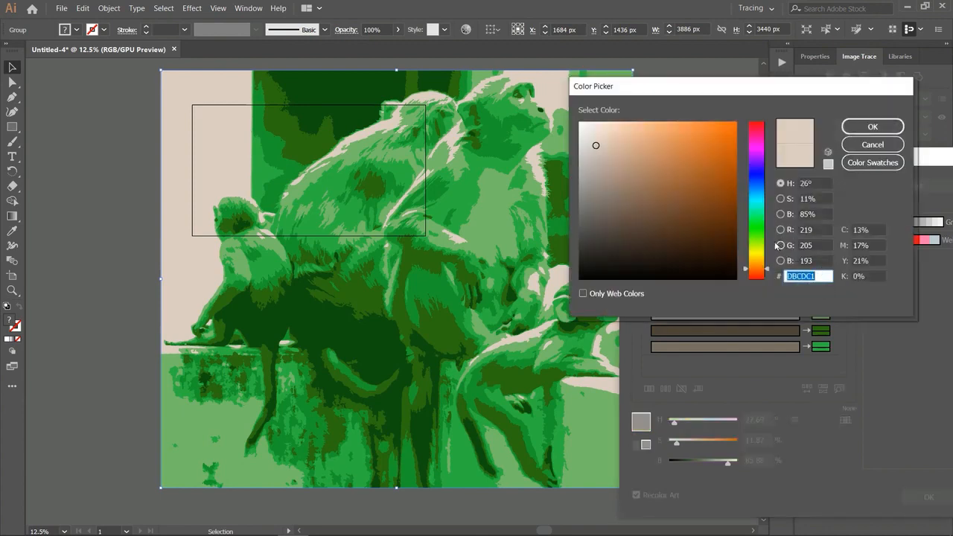
drag(761, 215, 758, 229)
drag(634, 141, 626, 135)
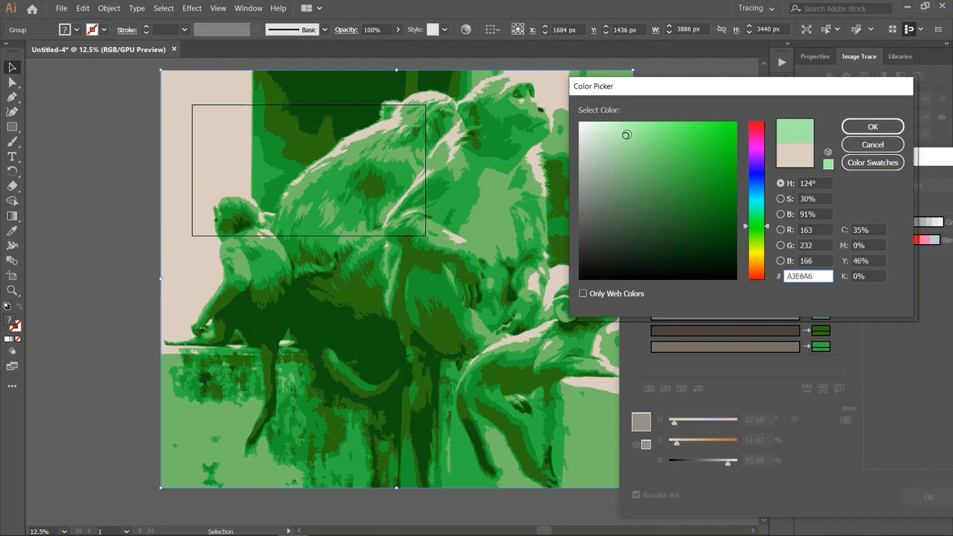
click(856, 126)
- Uncover the artwork to check it, apply the green recoloring, and deselect the monkey group
drag(832, 160, 879, 145)
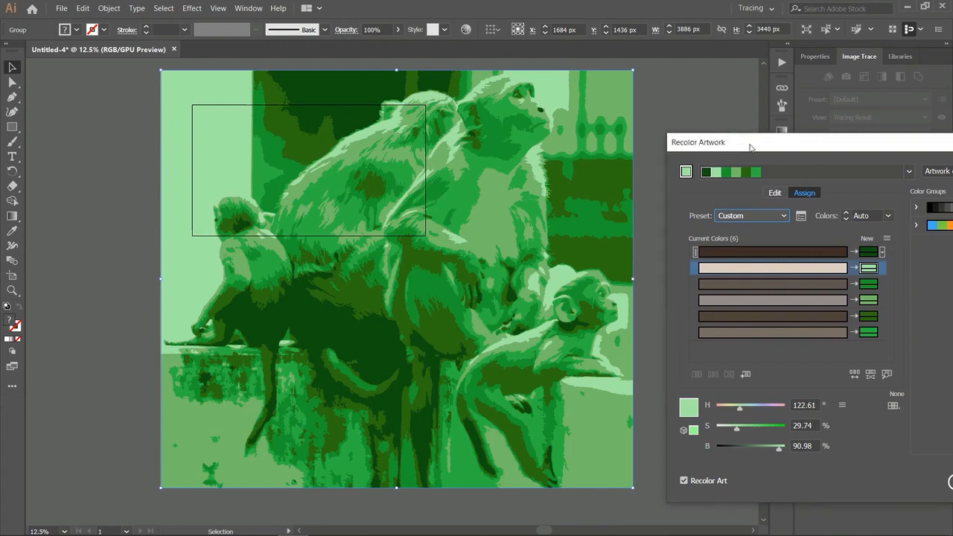
drag(750, 147, 604, 143)
click(826, 474)
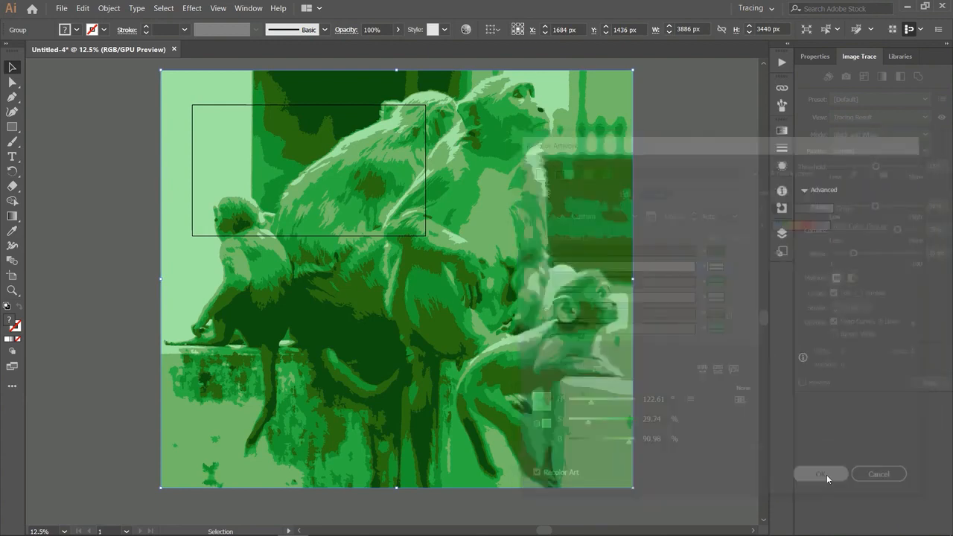
click(717, 340)
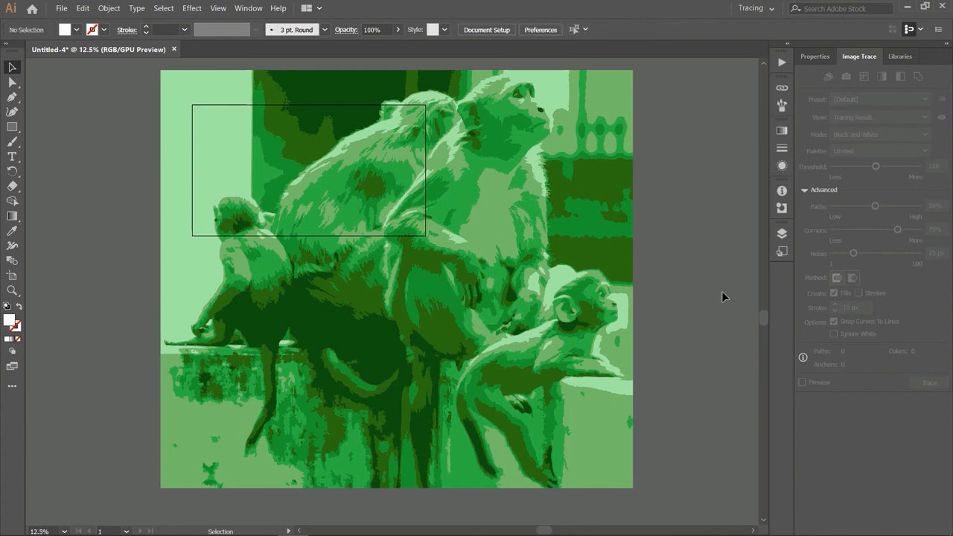
- Select the green monkey group again and reopen Recolor Artwork, placing its dialog clear of the artwork
click(600, 255)
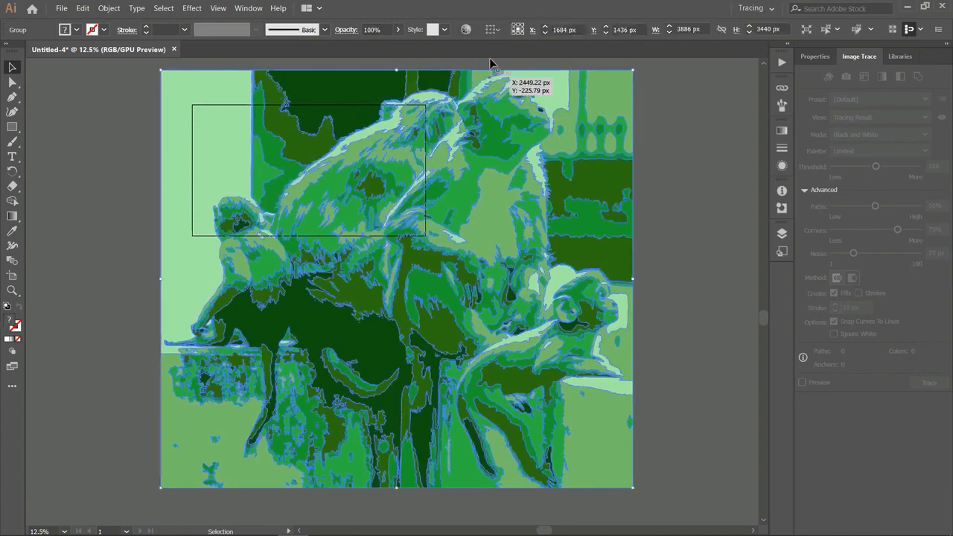
click(465, 31)
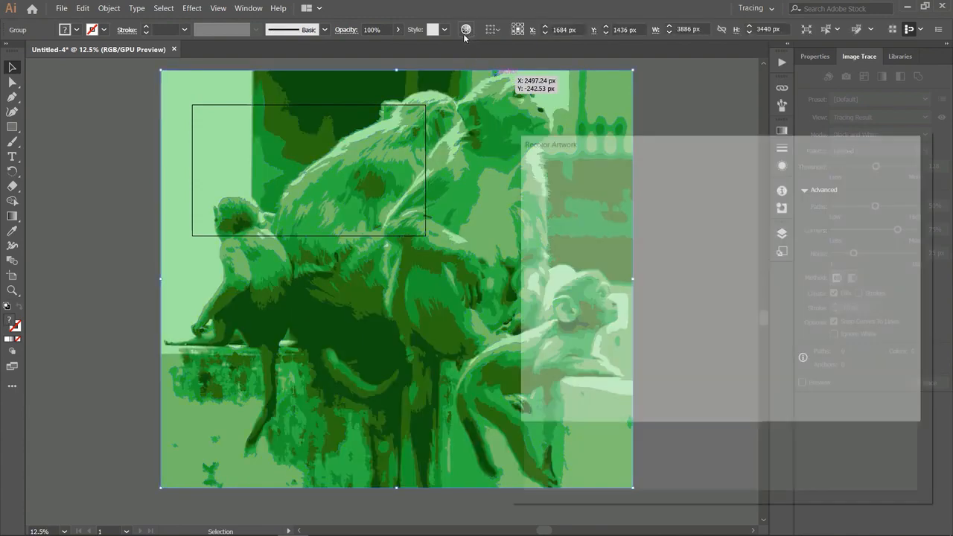
drag(723, 136, 841, 115)
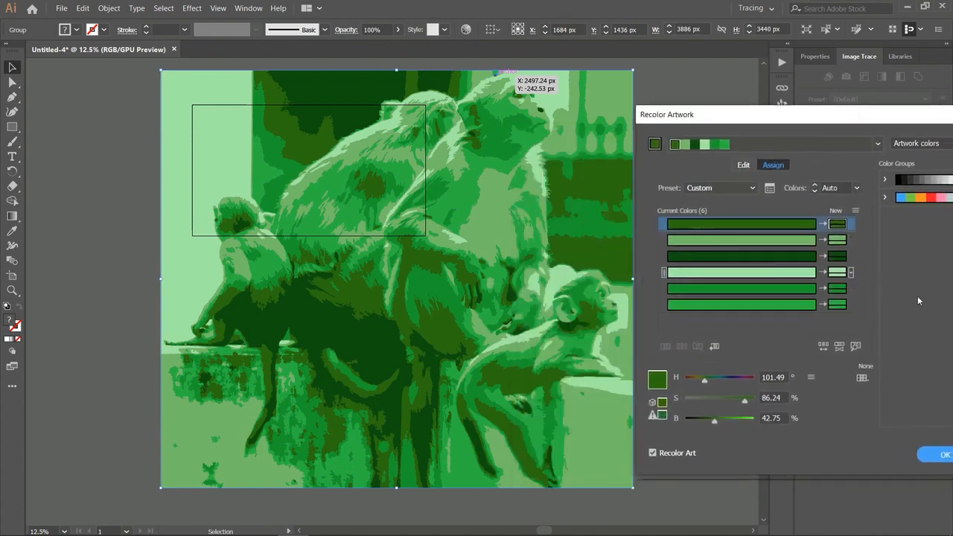
- Recolor the darkest green in the third current color row to dark navy blue
click(837, 256)
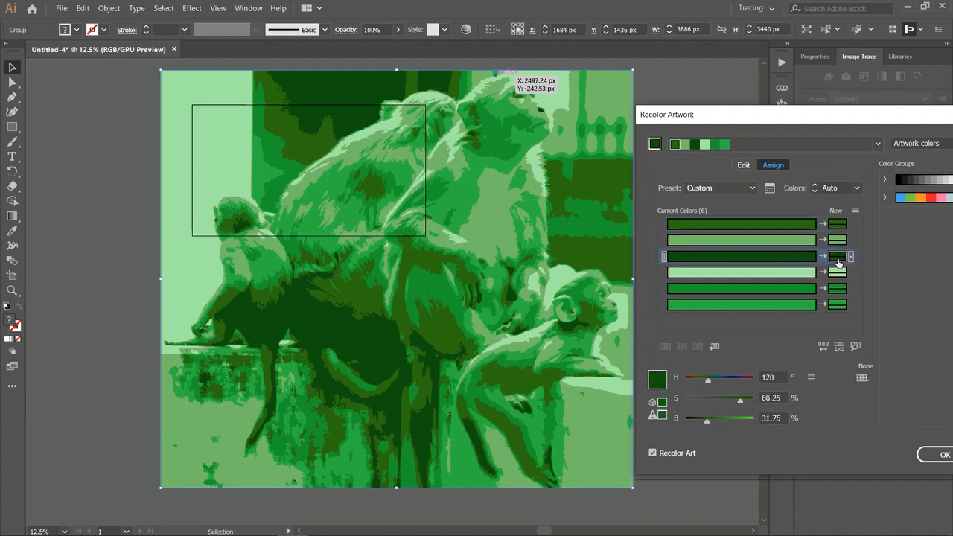
double_click(838, 257)
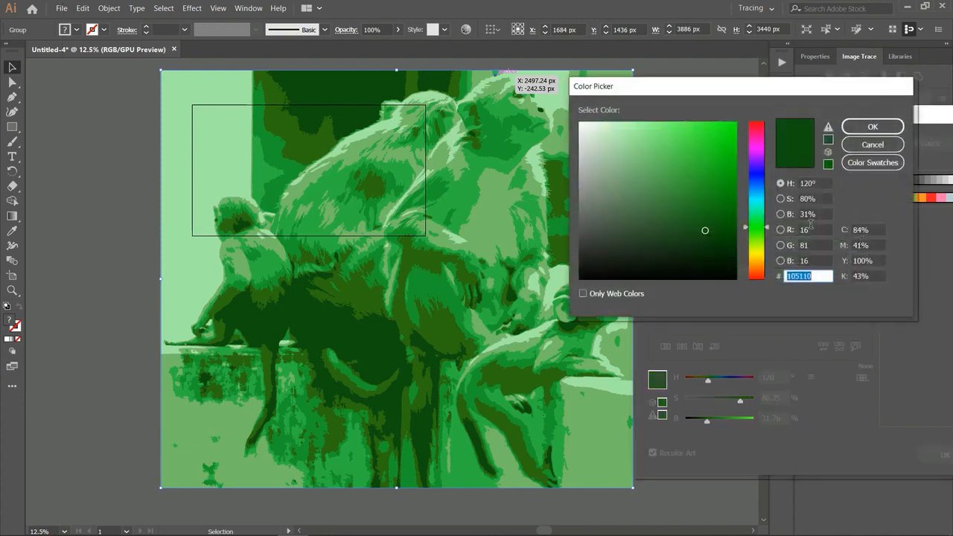
click(755, 192)
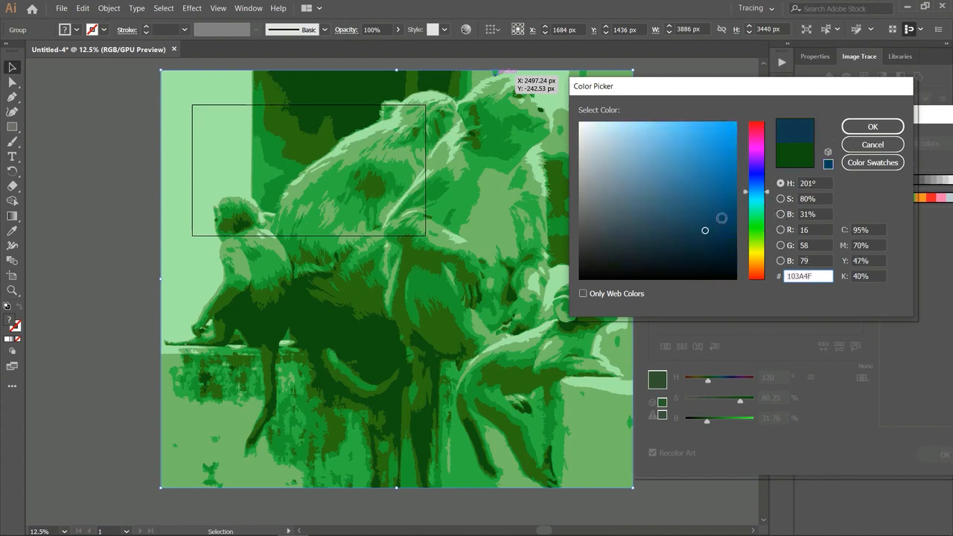
click(868, 127)
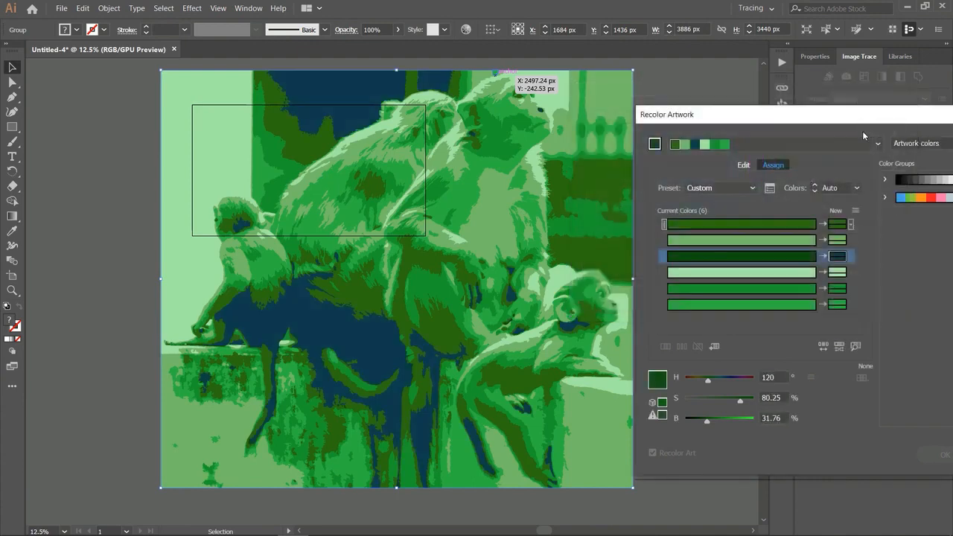
- Recolor the olive green in the first current color row to blue with hue 221.5°, saturation 85.81% and brightness 60.78%
double_click(835, 224)
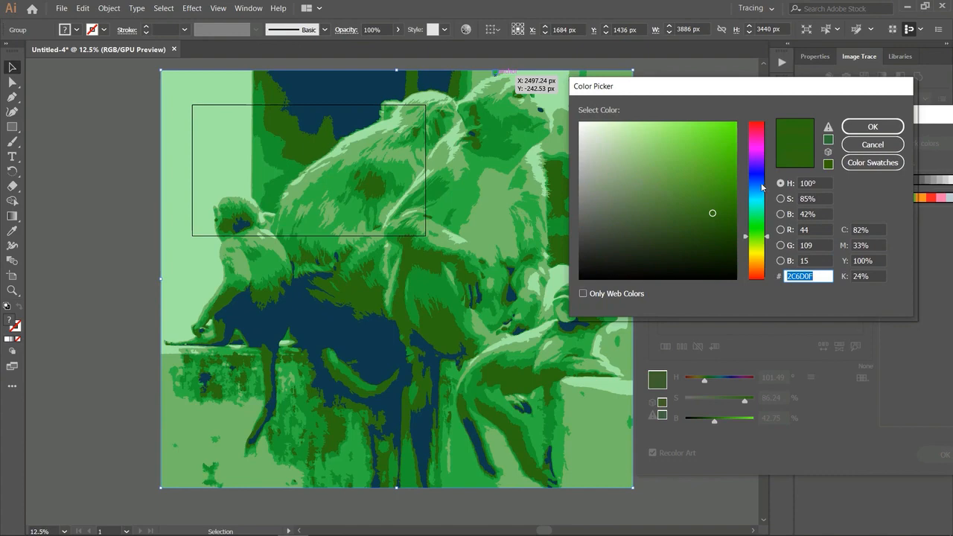
click(756, 183)
drag(716, 191, 714, 183)
click(873, 126)
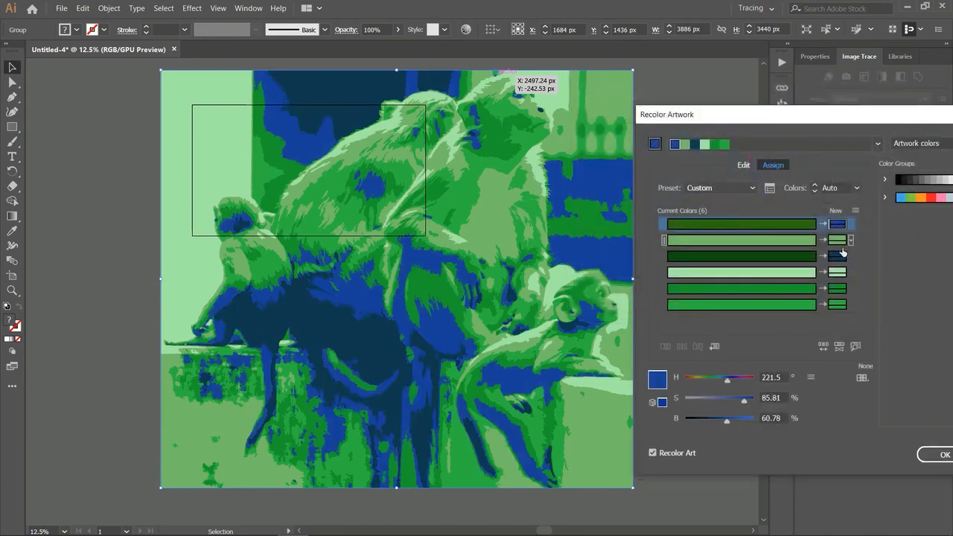
- Recolor the medium green in the fifth current color row to violet-blue with hue 241.7°, saturation 66.82% and brightness 82.76%
double_click(837, 303)
click(757, 173)
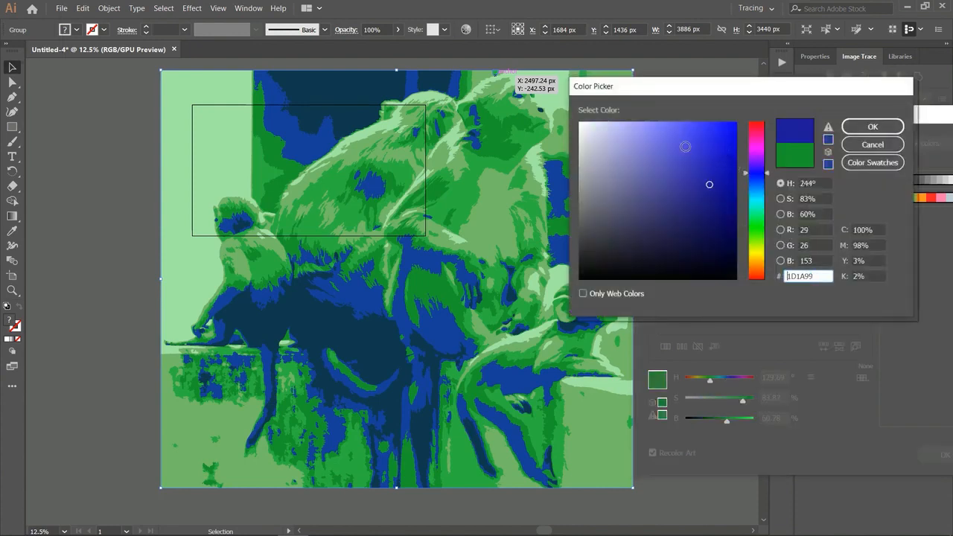
click(855, 128)
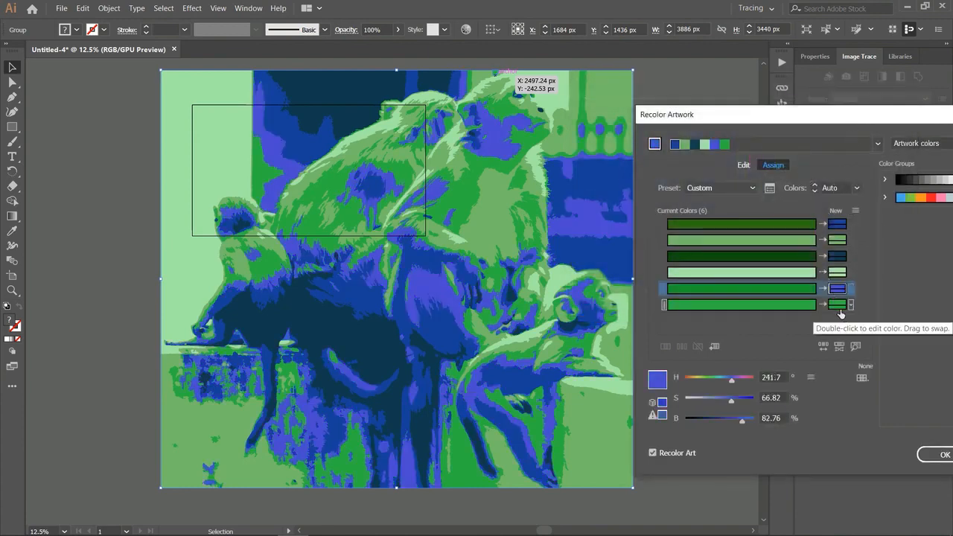
- Recolor the bright green in the sixth current color row to light blue with hue 234.44°, saturation 61.89% and brightness 95.71%
double_click(839, 307)
click(756, 176)
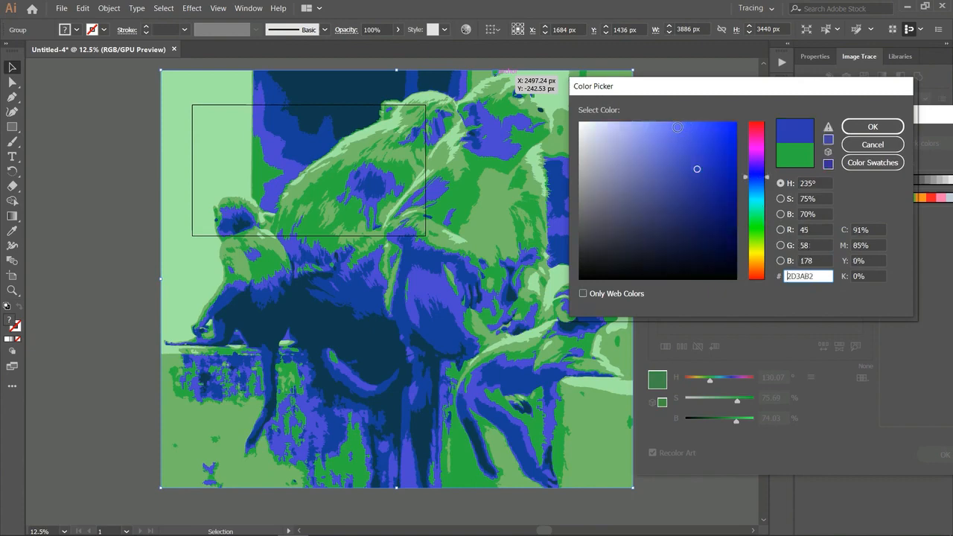
click(872, 127)
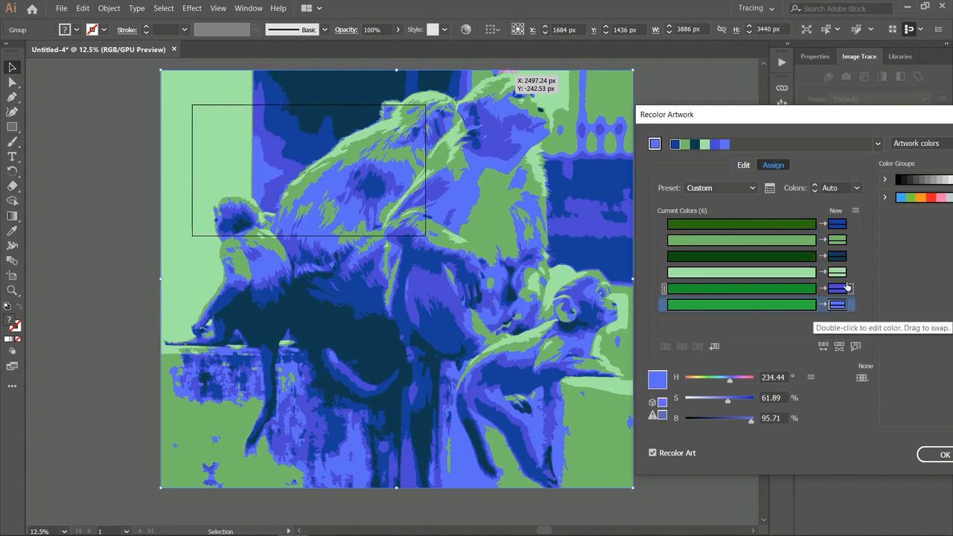
- Recolor the soft green in the second current color row to muted gray-violet 6A6793
double_click(836, 240)
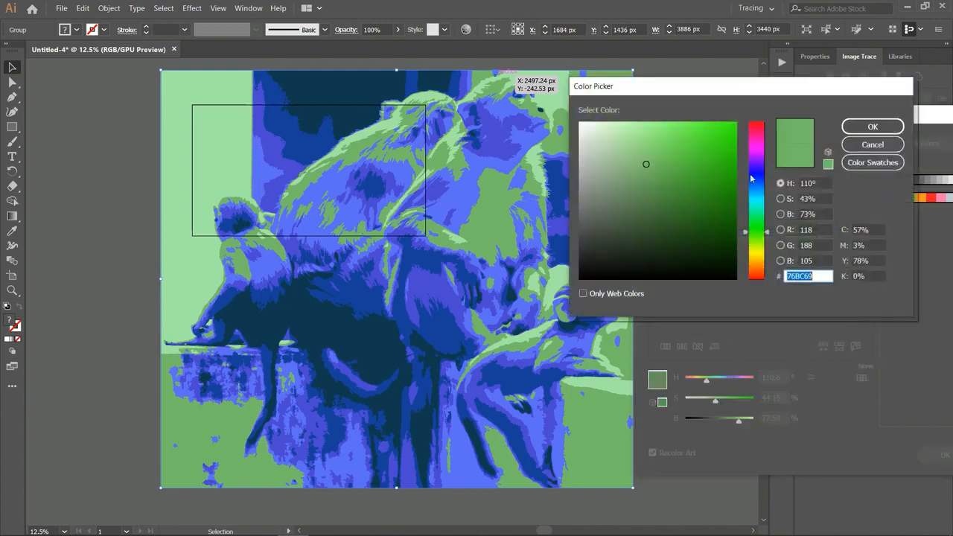
click(753, 176)
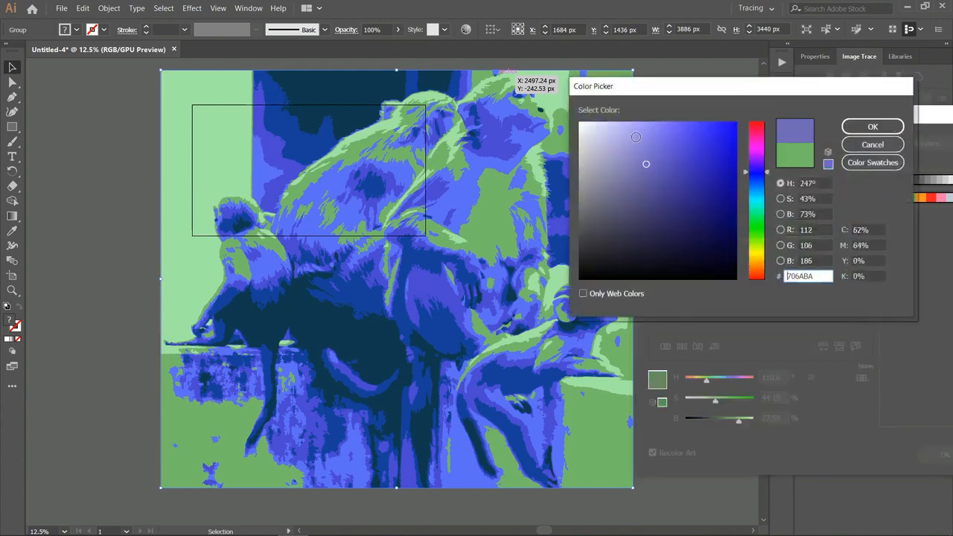
click(635, 140)
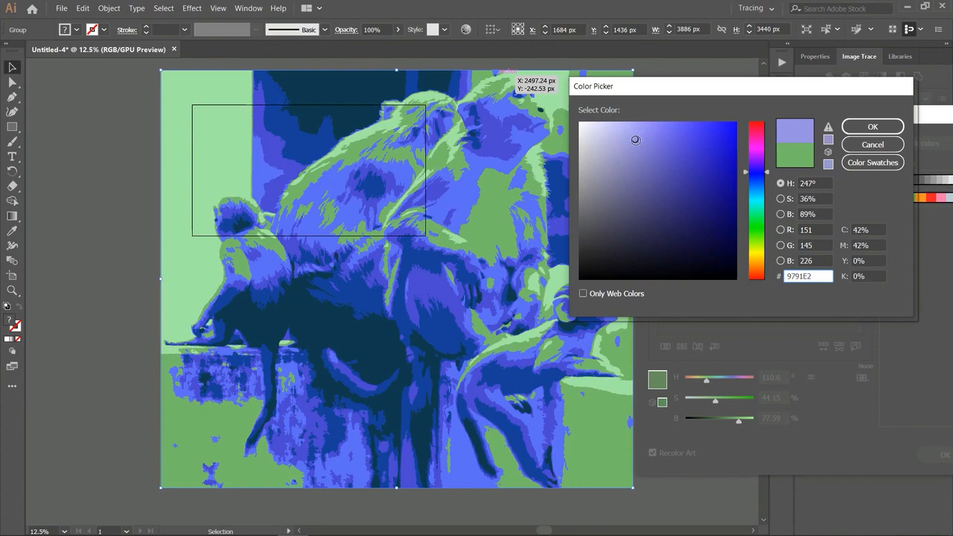
click(641, 186)
click(625, 188)
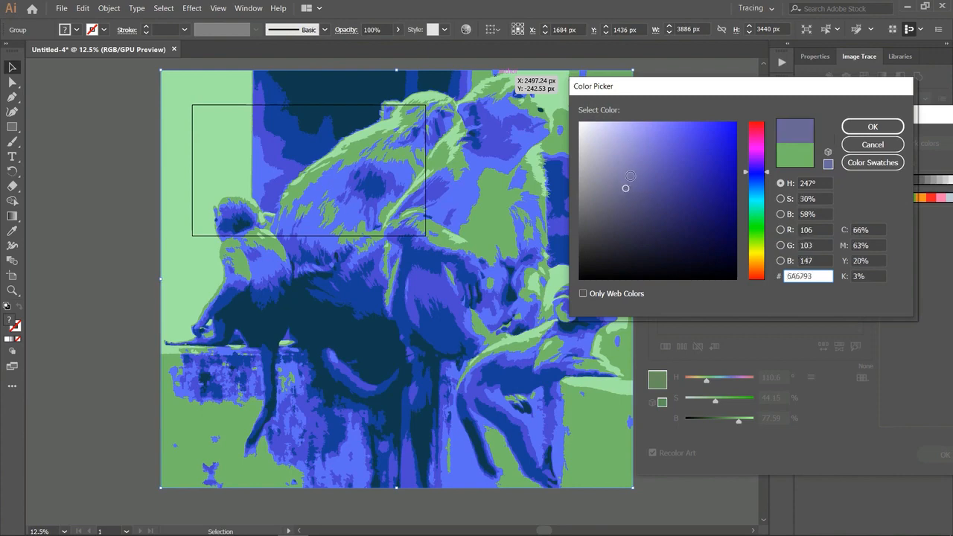
click(869, 127)
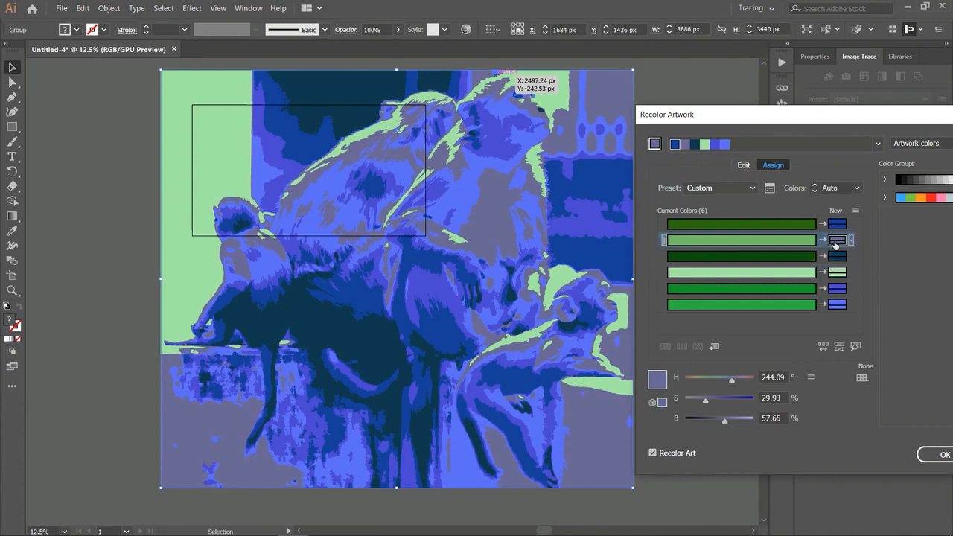
- Recolor the soft green in the second current color row to light blue with hue 224.55°, saturation 53.01% and brightness 97.67%
double_click(834, 242)
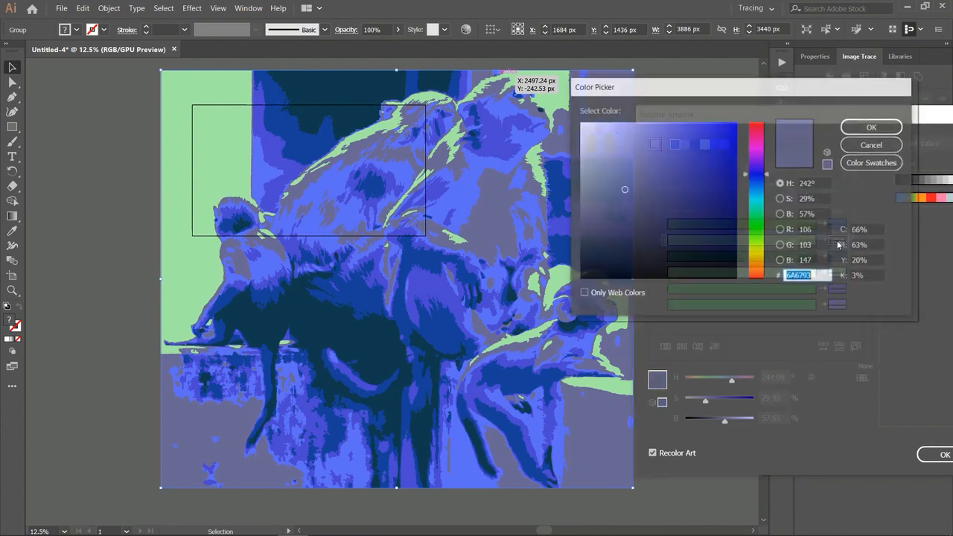
click(636, 158)
click(762, 181)
click(762, 182)
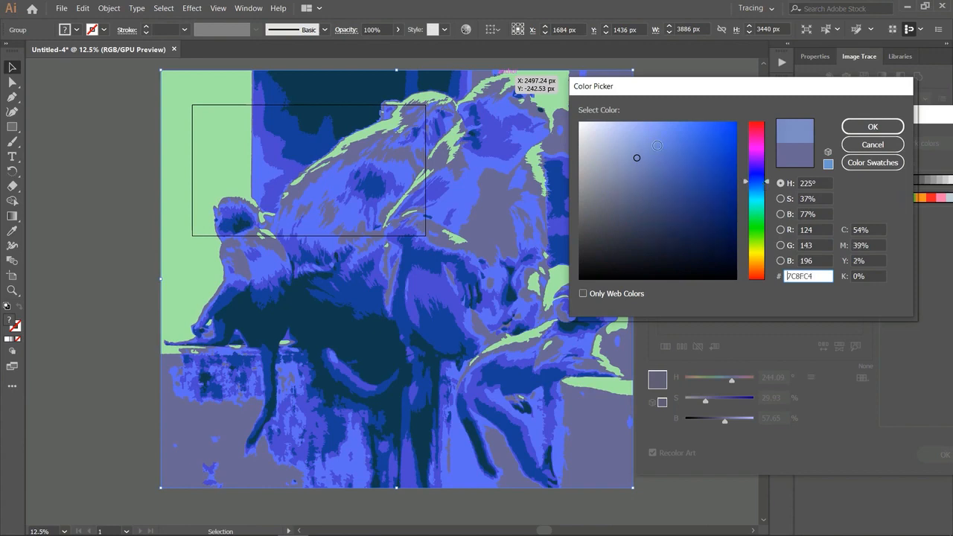
click(659, 136)
click(674, 132)
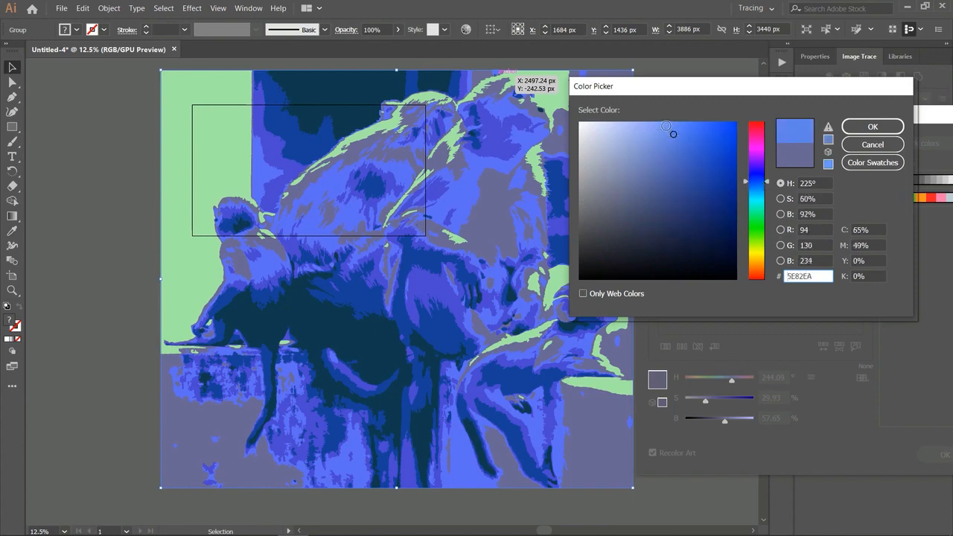
click(662, 126)
click(873, 126)
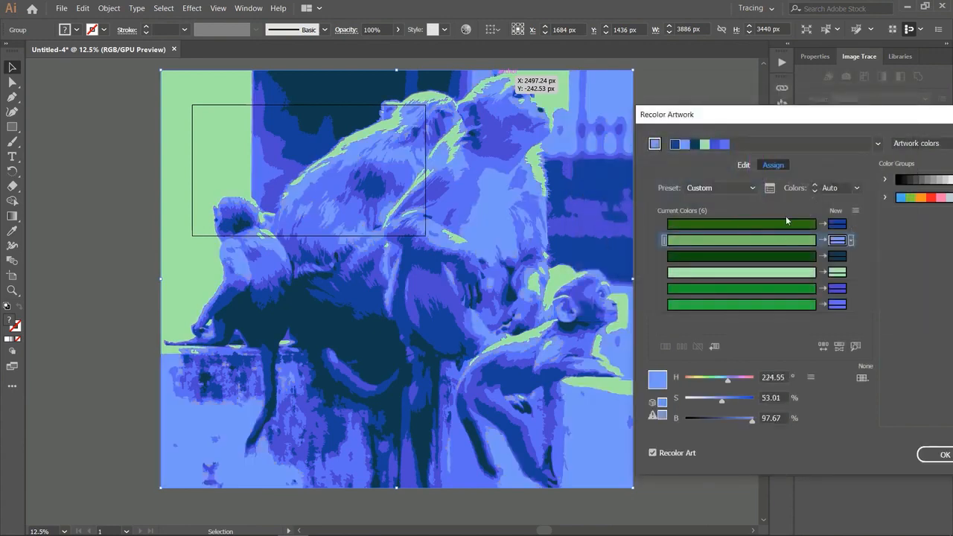
- Recolor the pale green in the fourth current color row to sky blue (hue 196.82°, saturation 44.77%, brightness 95.83%), apply the recoloring and deselect the artwork
double_click(837, 273)
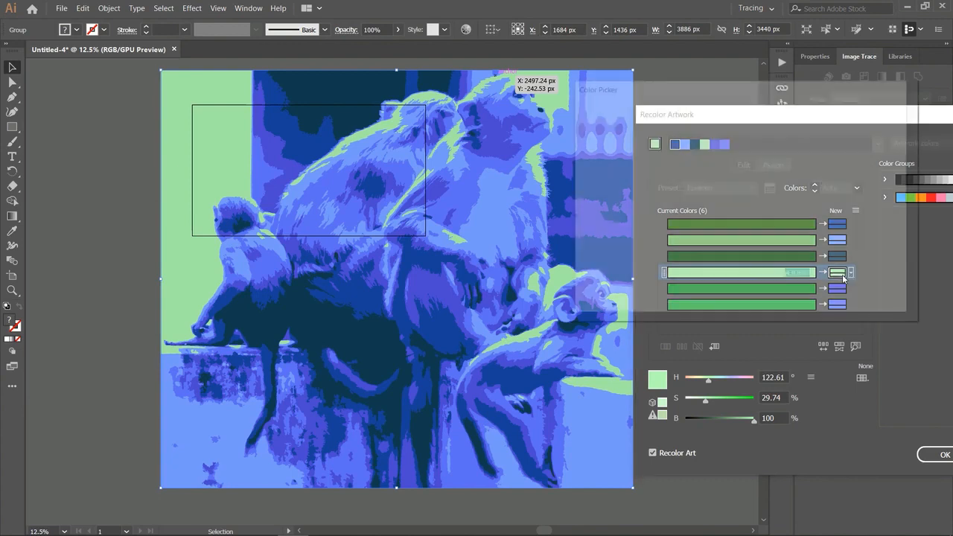
drag(760, 191, 759, 192)
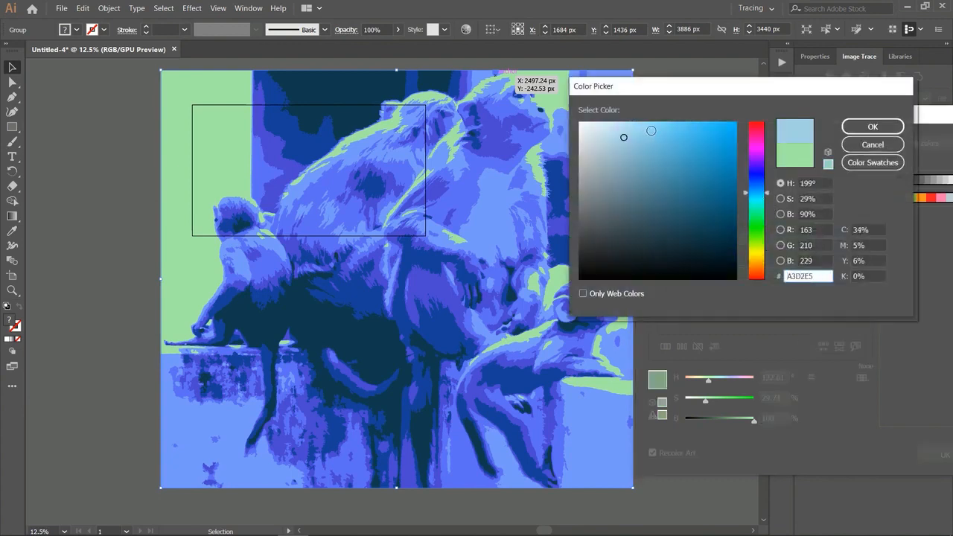
click(872, 126)
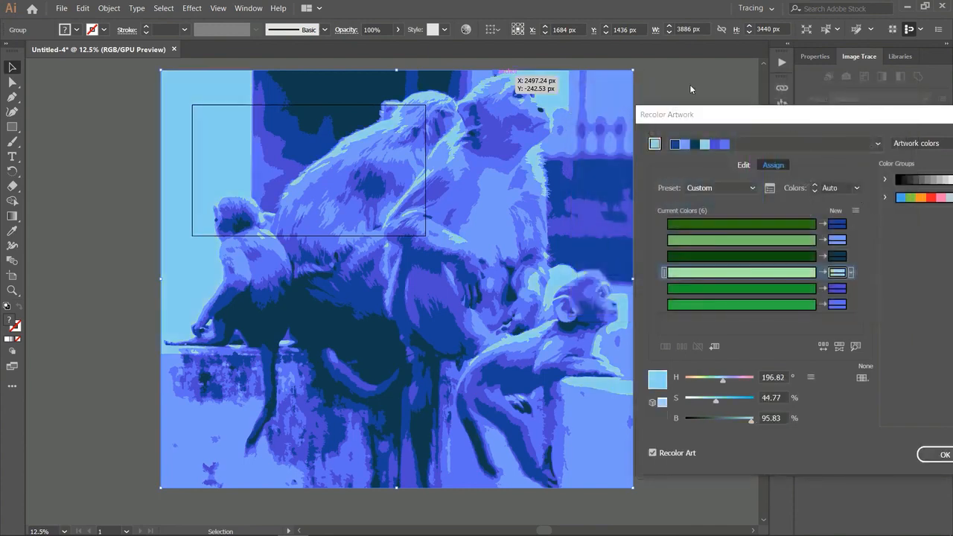
drag(772, 114, 616, 129)
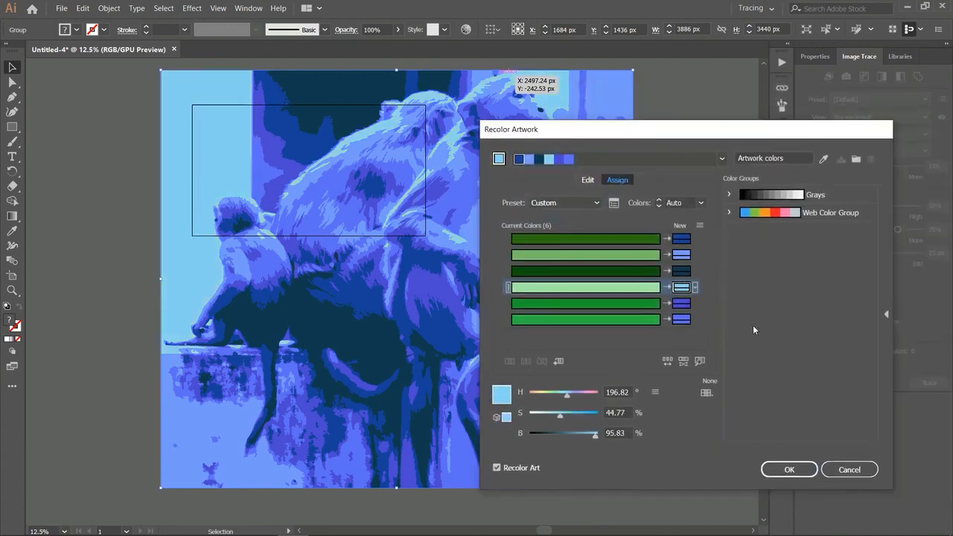
click(789, 469)
click(703, 261)
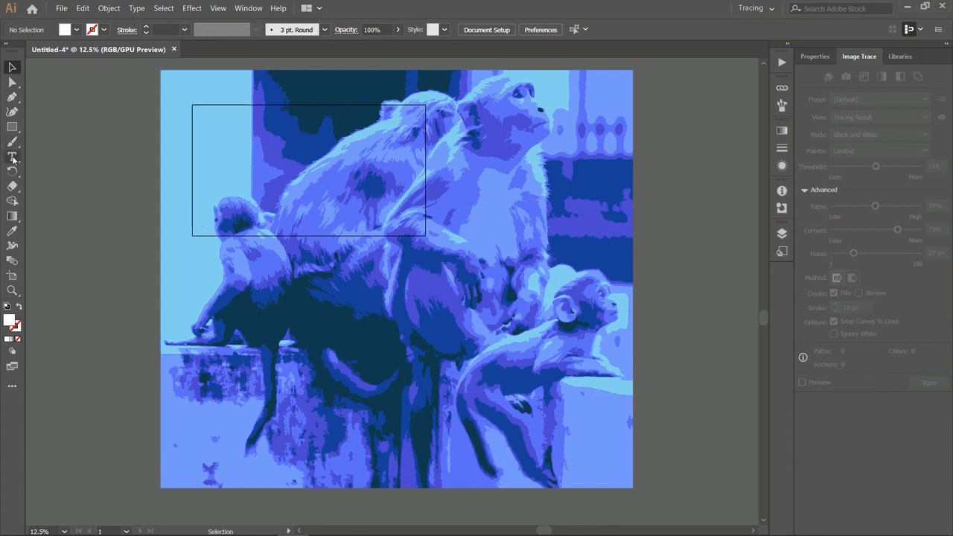
- Add the text BLUE MONKEYS near the artwork's upper-left corner and set its font size to 72 pt
key(t)
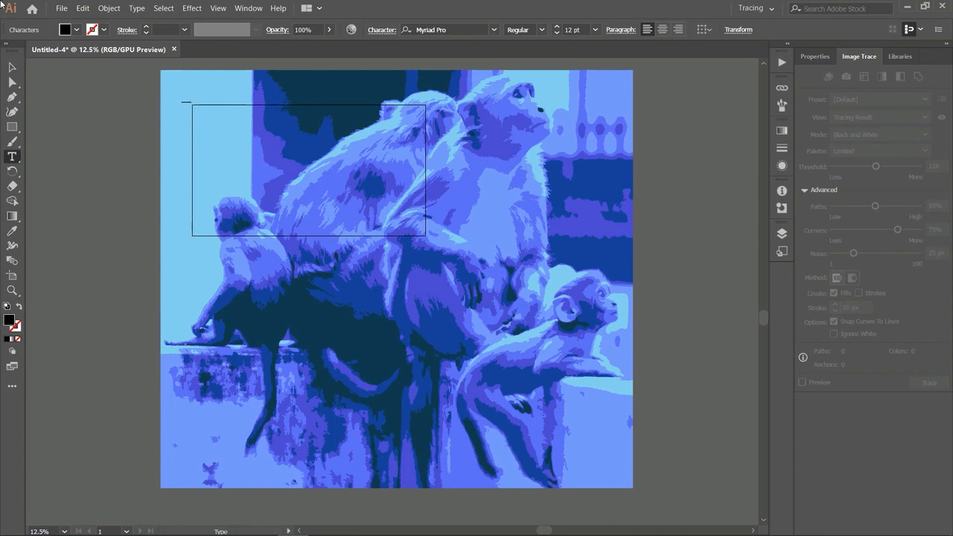
click(12, 67)
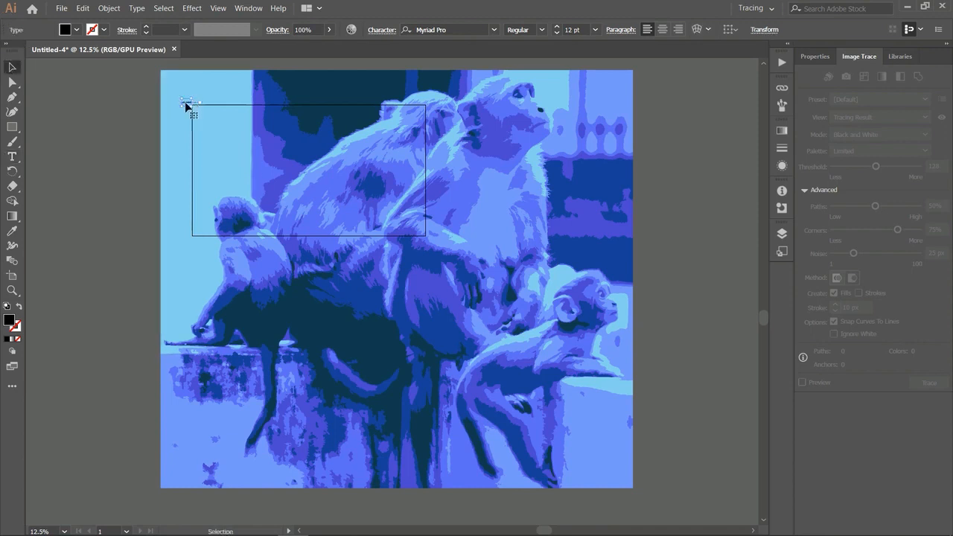
click(594, 30)
click(624, 251)
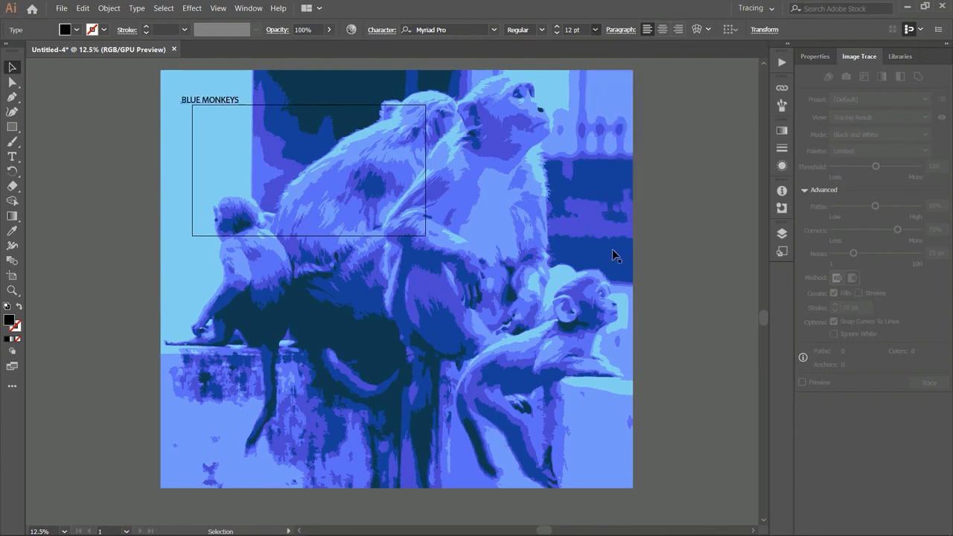
- Enlarge the BLUE MONKEYS text to 500 pt and move it across the lower part of the monkey artwork
triple_click(223, 100)
click(577, 30)
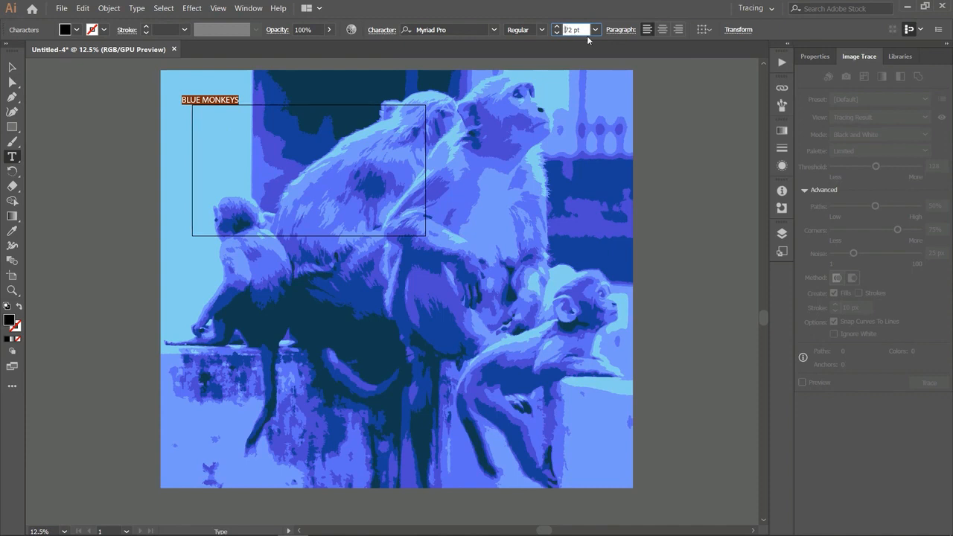
text(500)
key(Return)
click(12, 67)
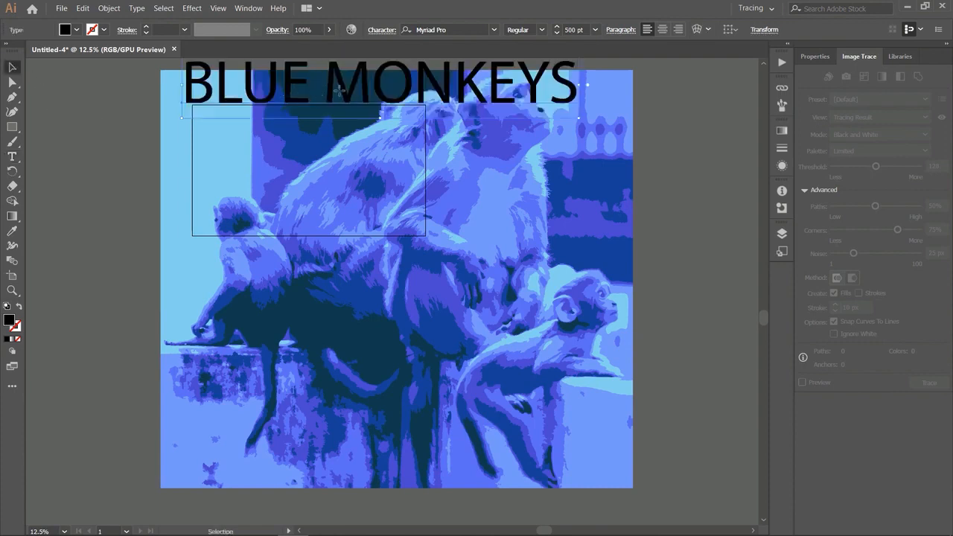
drag(353, 116, 367, 451)
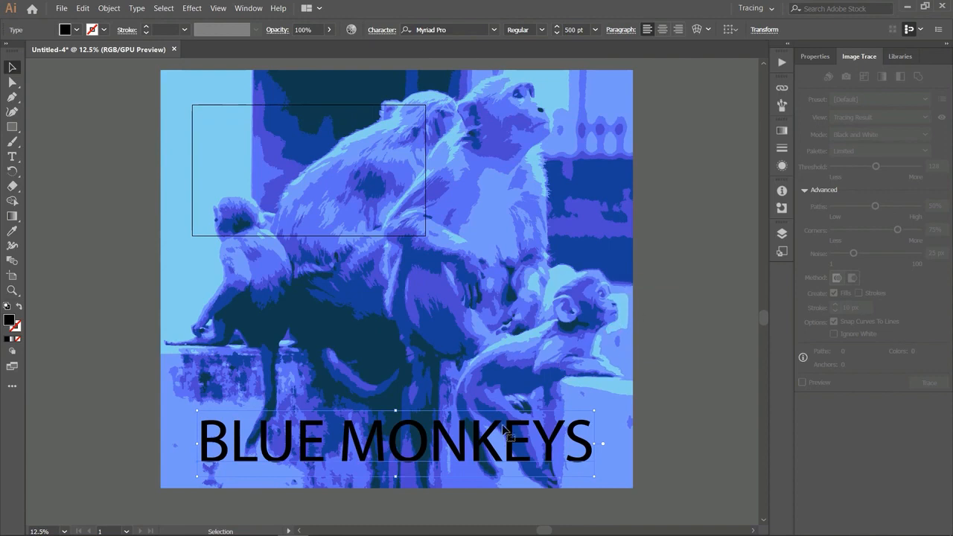
drag(437, 443, 445, 433)
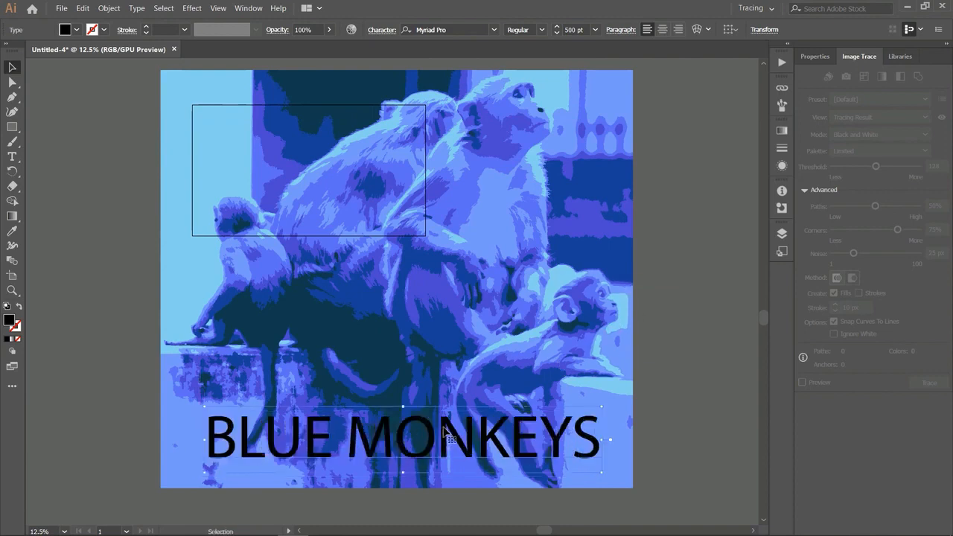
- Try two blue fills on the BLUE MONKEYS text, settle on white and deselect it
click(76, 30)
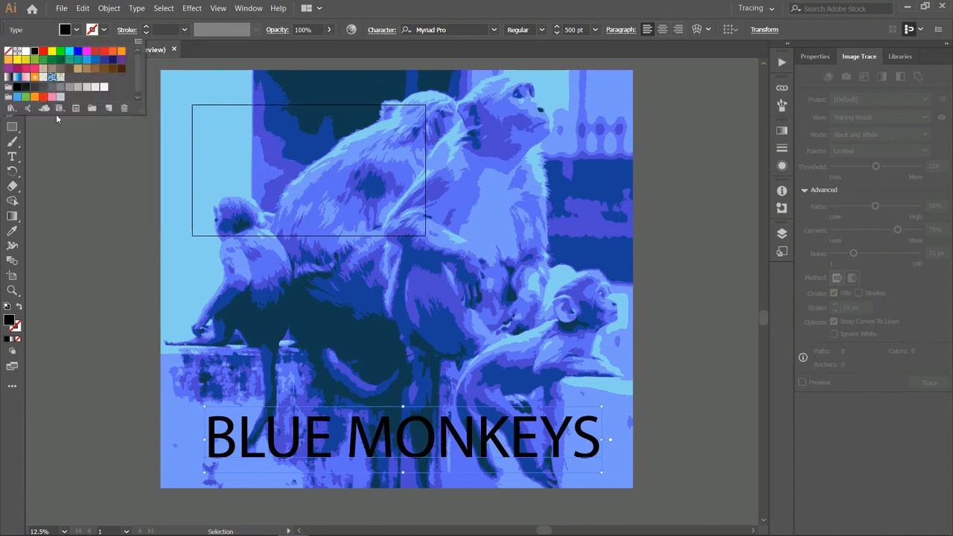
click(95, 61)
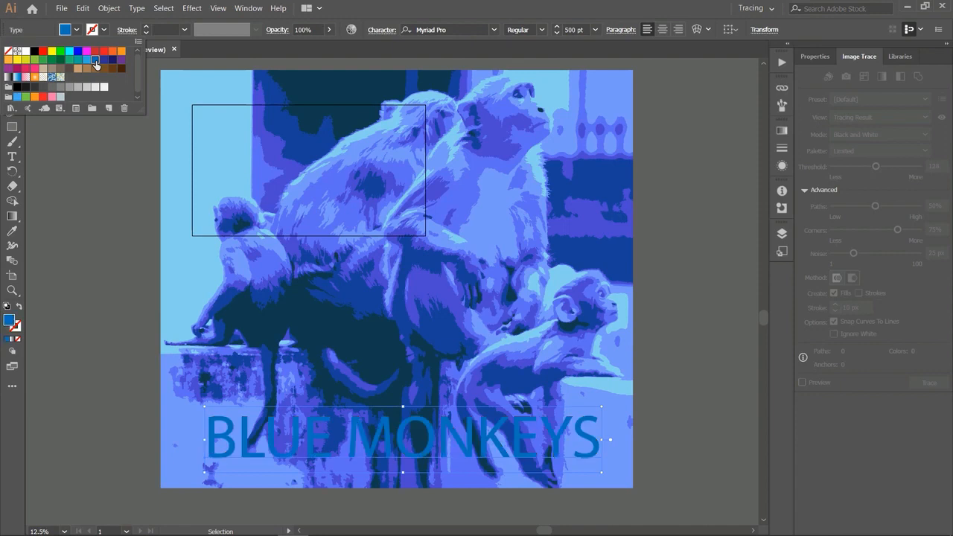
click(85, 61)
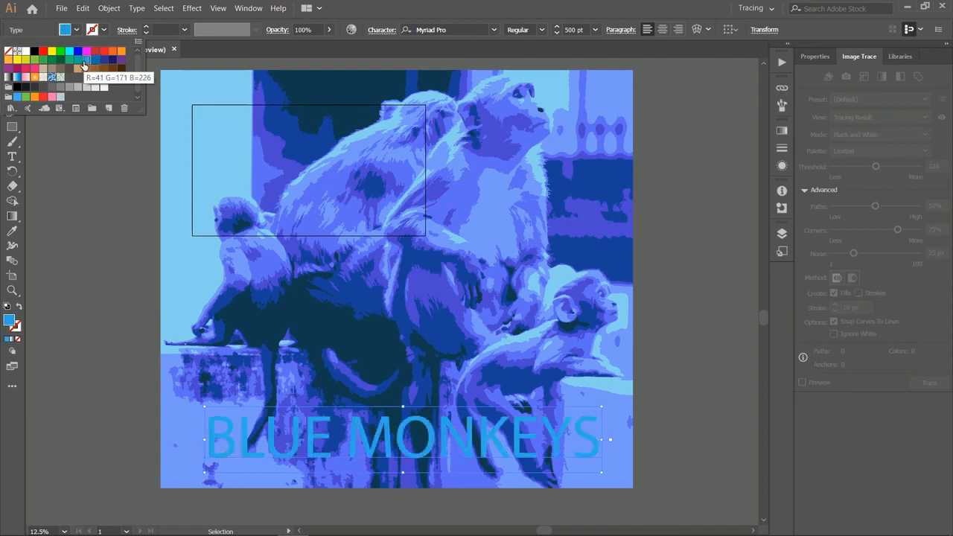
click(25, 52)
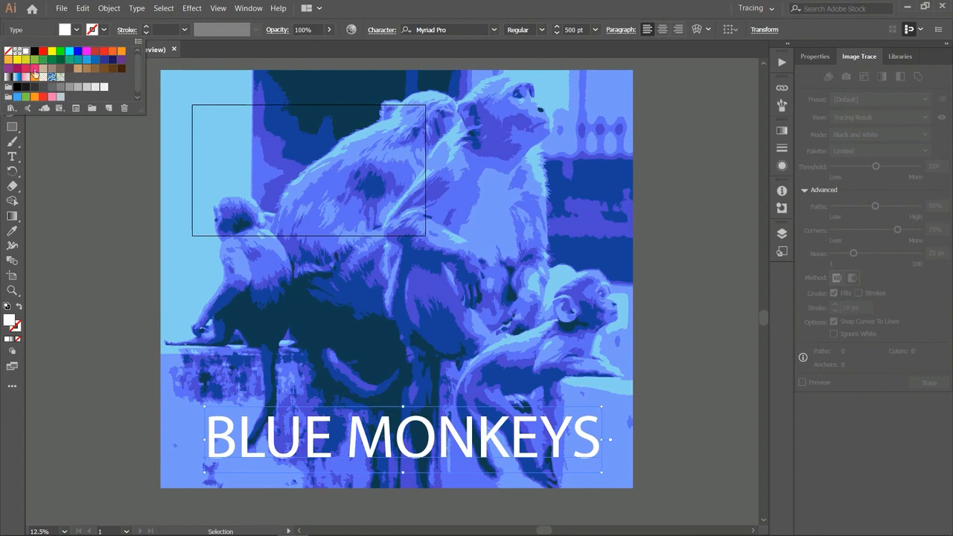
click(94, 226)
click(94, 225)
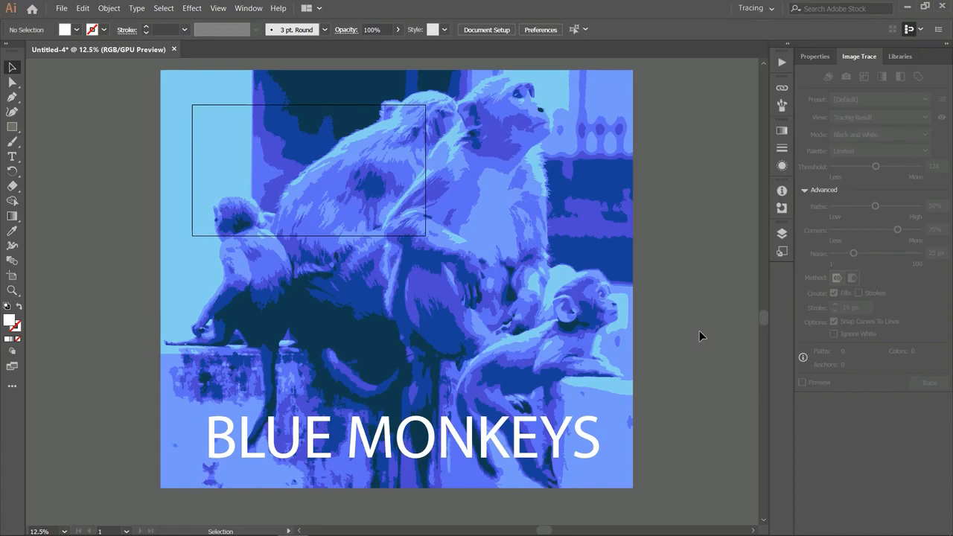
- Open the microphone photo mic.JPG from the illustrator folder
click(62, 8)
click(74, 43)
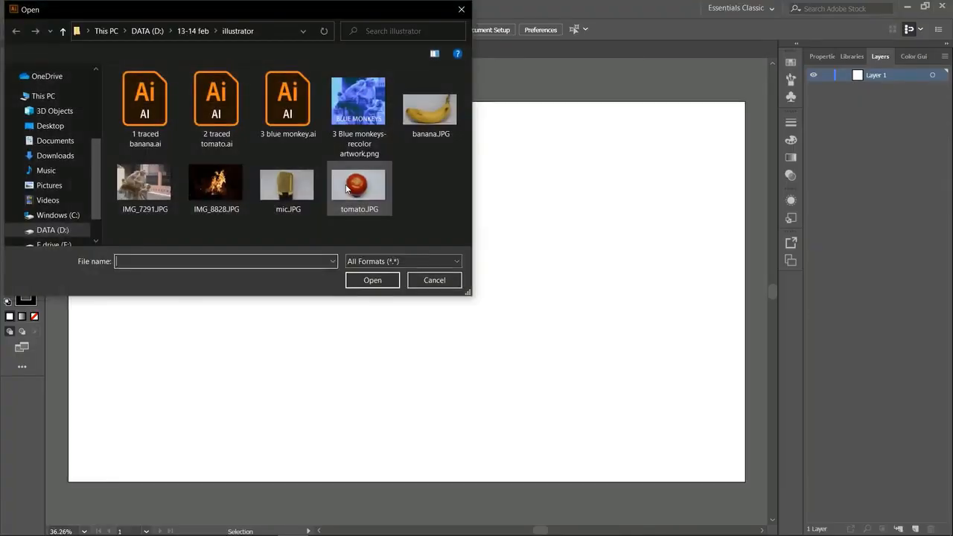
double_click(293, 207)
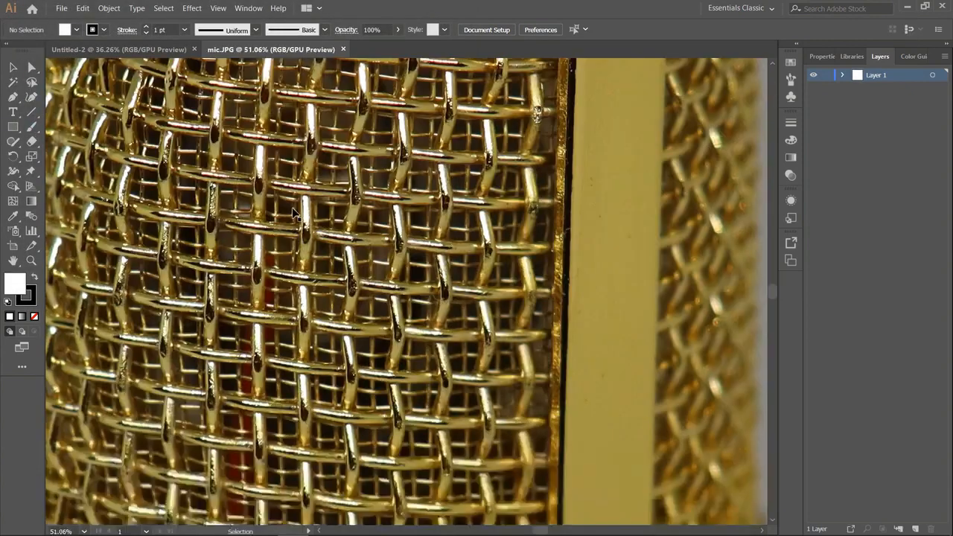
key(ctrl+0)
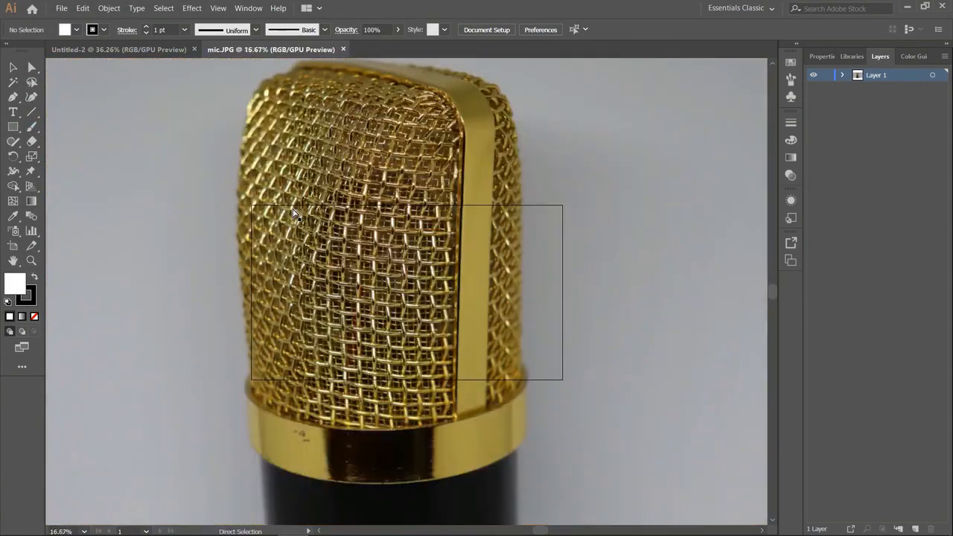
key(v)
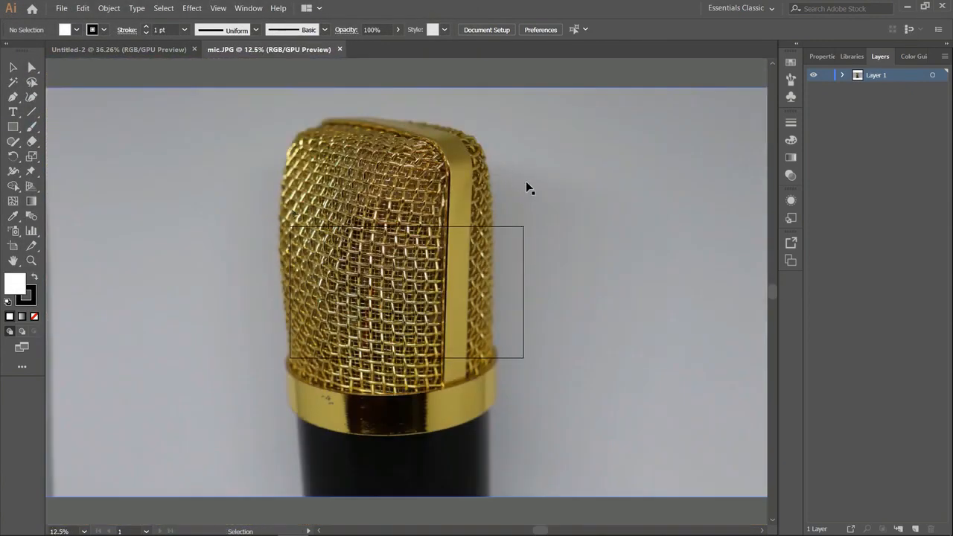
- Switch to the Tracing workspace and trace the microphone photo with the Low Fidelity Photo preset
click(530, 189)
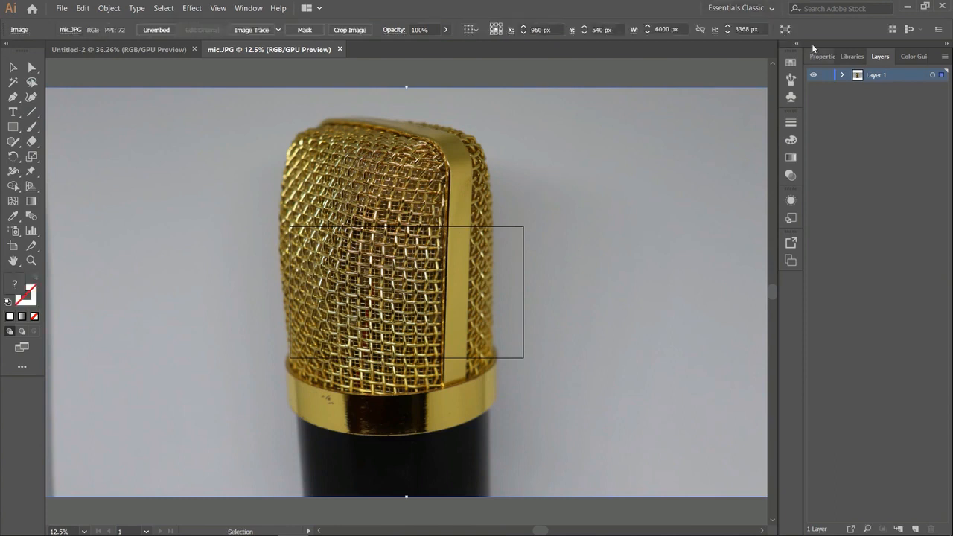
click(750, 10)
click(752, 93)
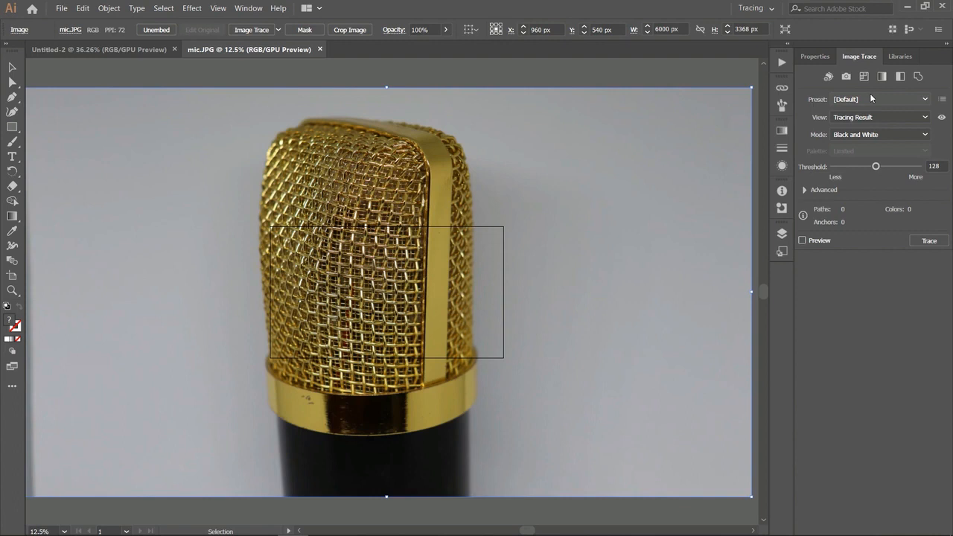
click(870, 99)
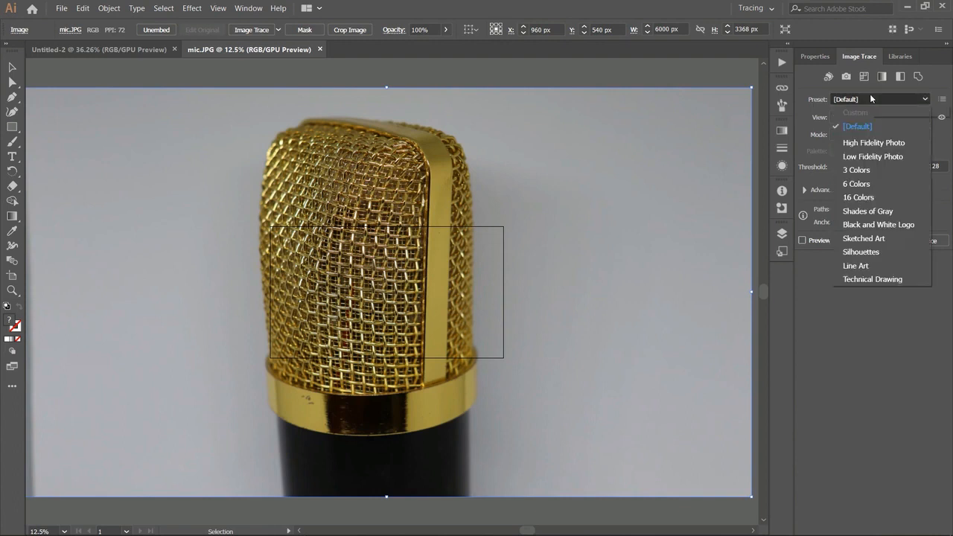
click(868, 158)
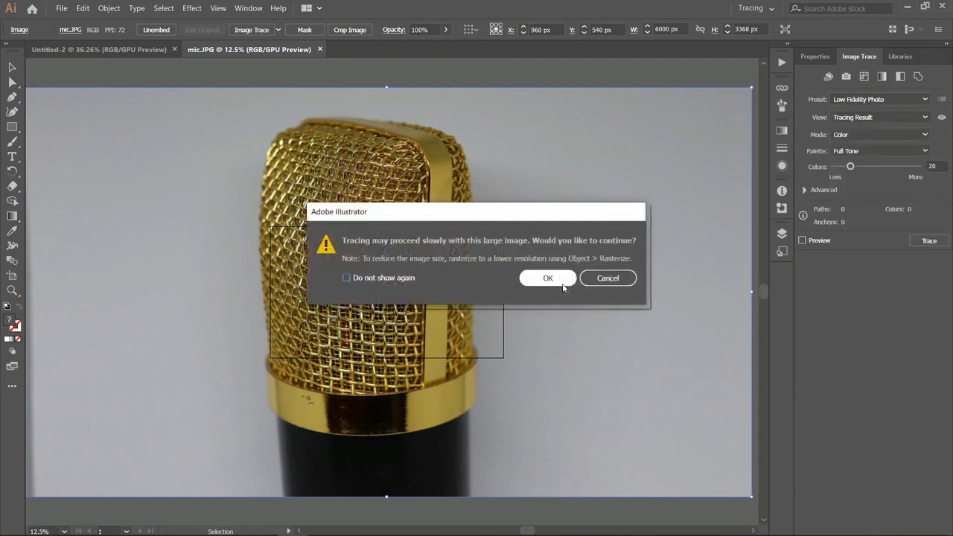
click(548, 278)
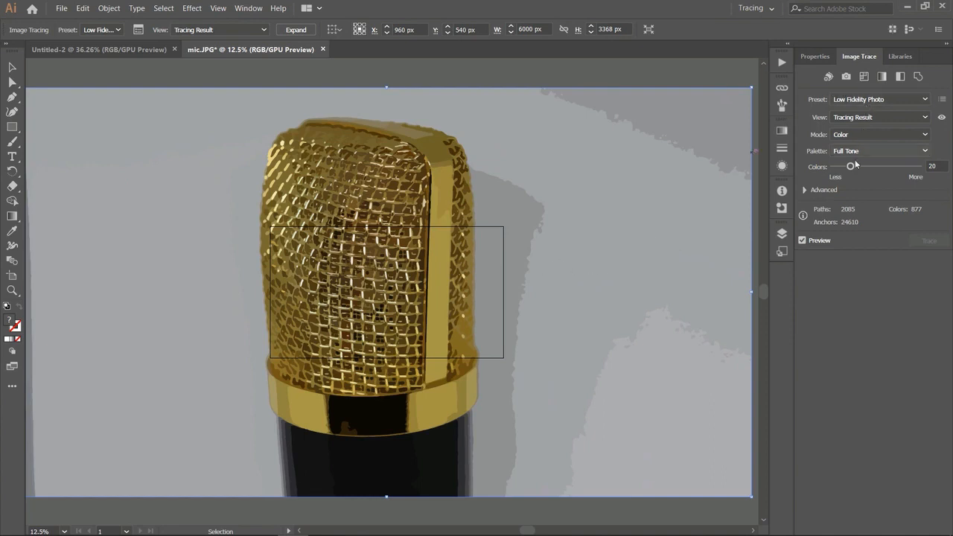
- Retrace the microphone with the 16 Colors preset and reduce the limited palette to 9 colors
click(860, 101)
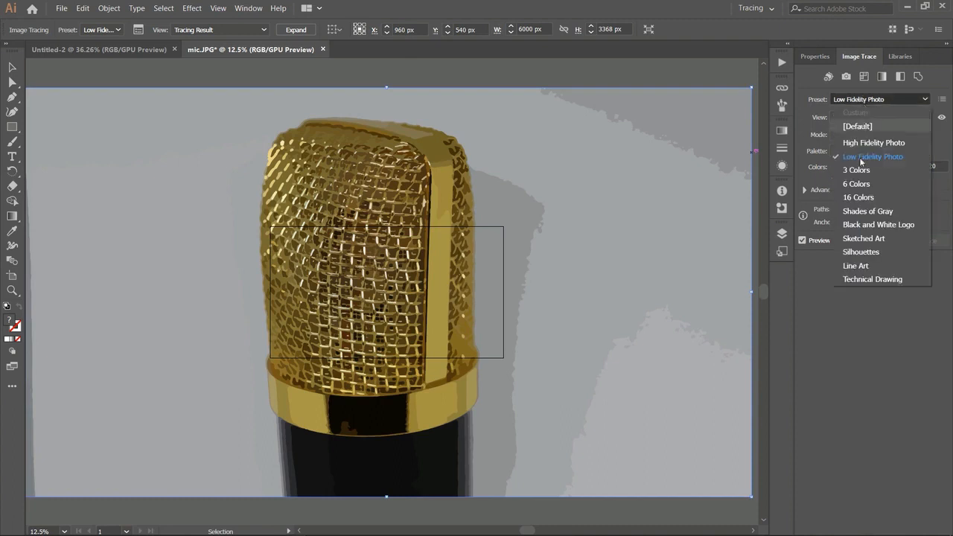
click(864, 200)
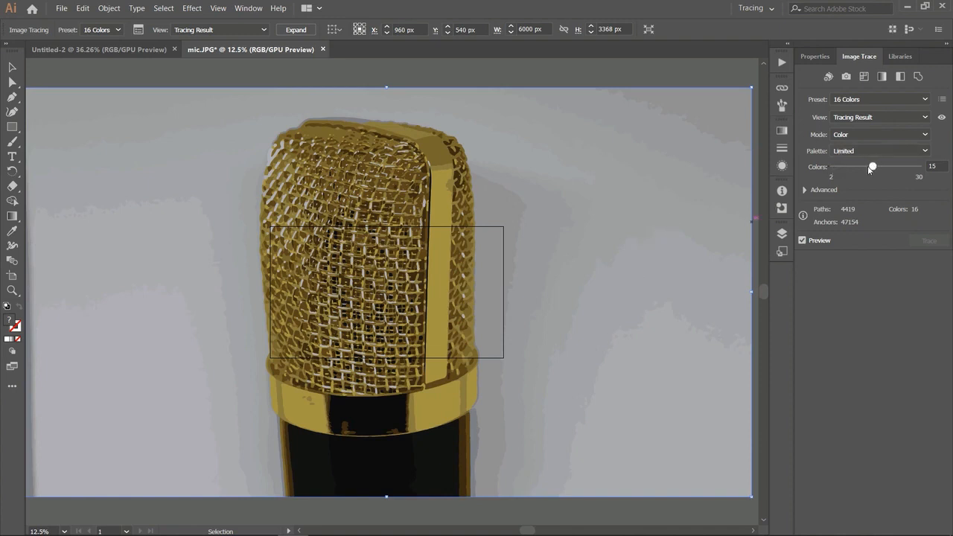
drag(853, 174, 853, 173)
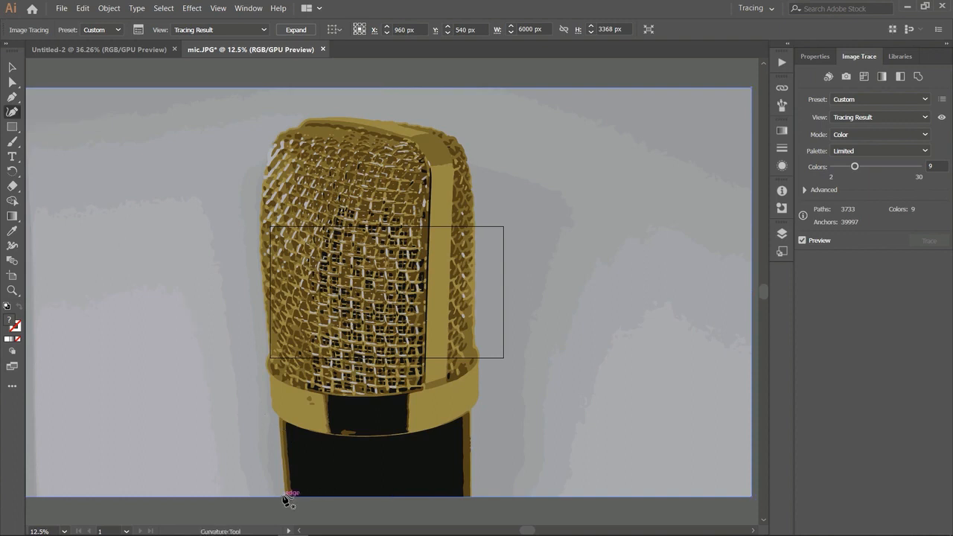
- Start a Curvature tool outline at the microphone body's lower-left corner and trace up its left side along the collar and grille
click(286, 492)
click(283, 466)
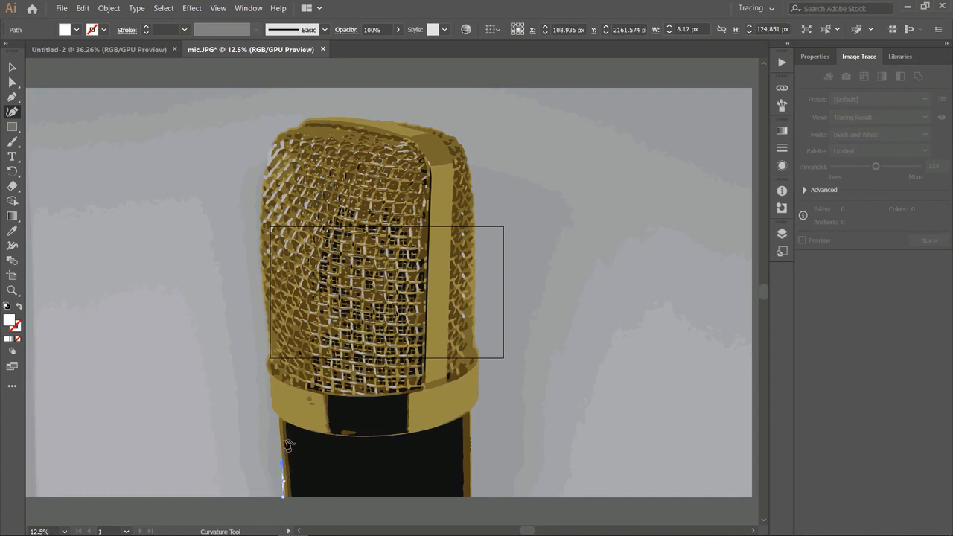
click(284, 441)
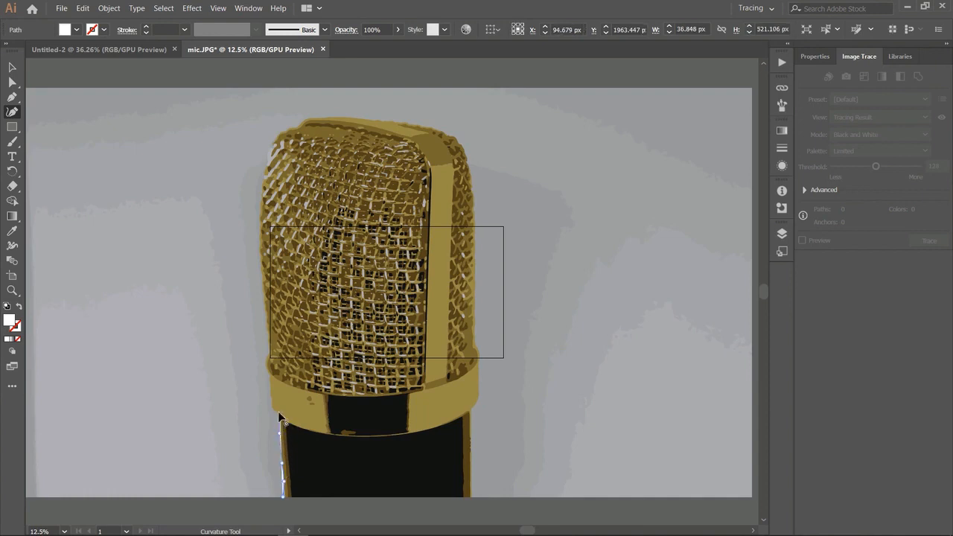
click(274, 407)
click(270, 380)
click(270, 330)
click(265, 301)
click(263, 279)
click(260, 252)
click(262, 220)
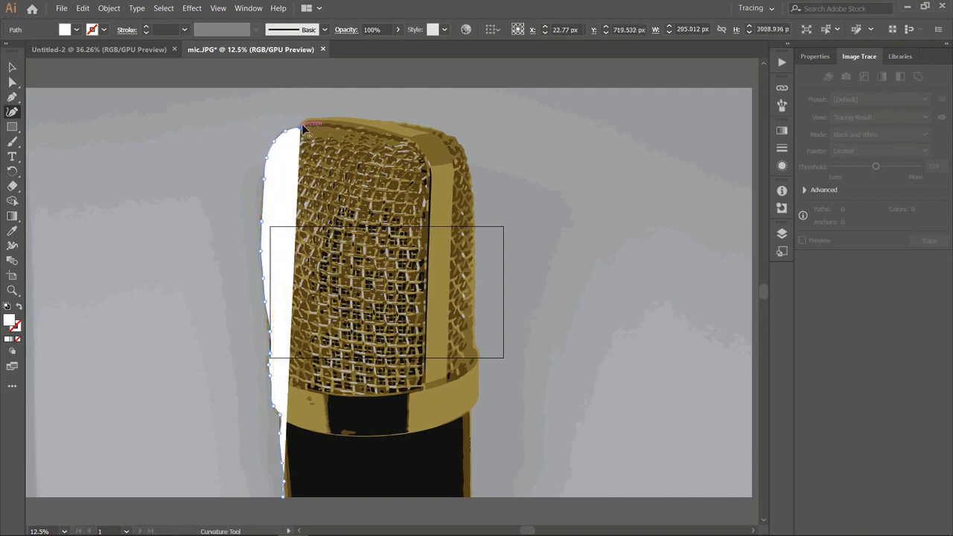
- Continue the outline across the top of the microphone grille to its upper-right corner
click(308, 118)
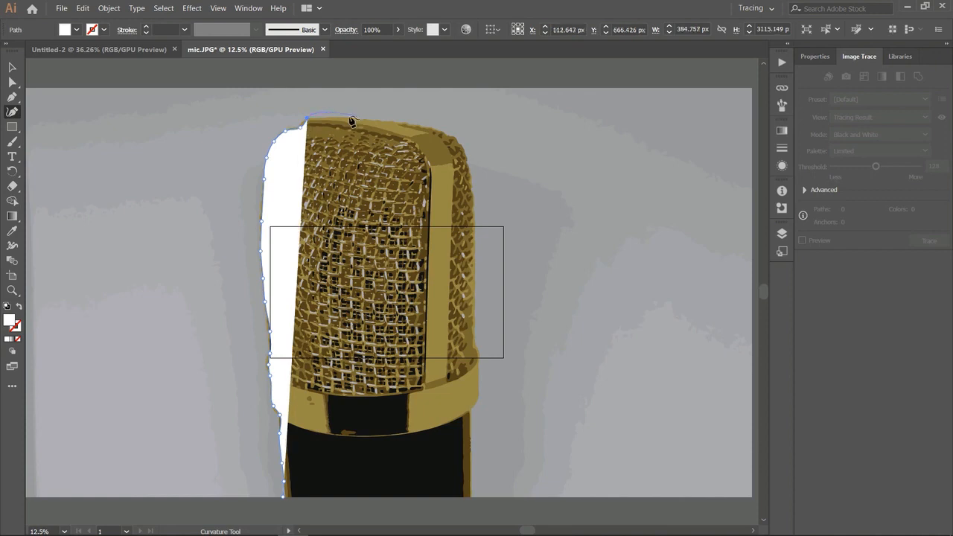
click(319, 116)
click(339, 117)
click(357, 118)
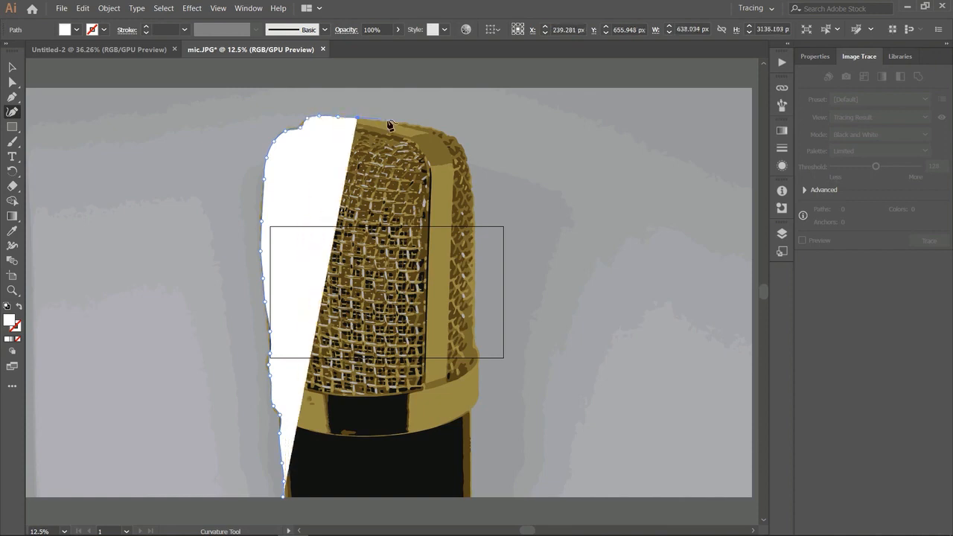
click(390, 119)
click(407, 121)
click(436, 130)
click(449, 137)
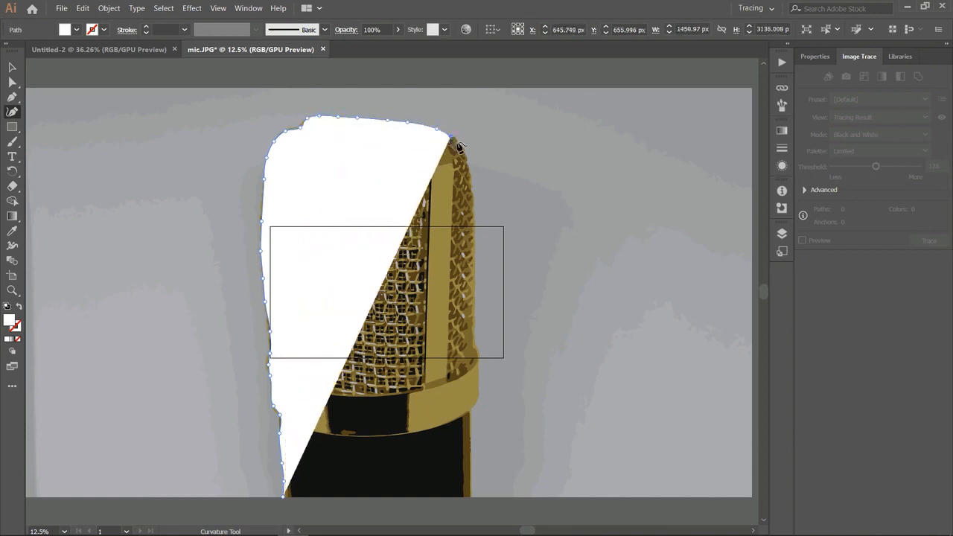
- Continue the outline around the grille's upper-right corner and down its right side to the collar
click(459, 145)
click(465, 167)
click(470, 187)
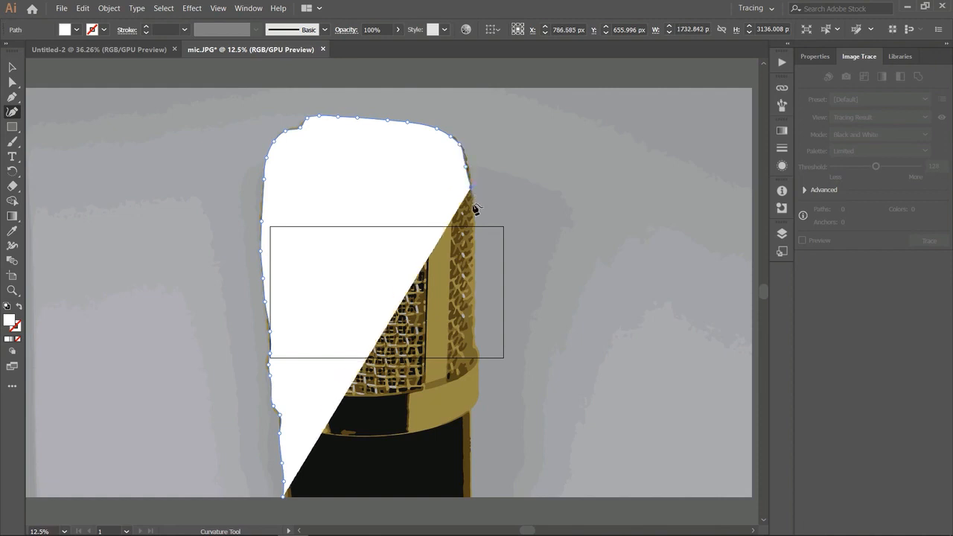
click(472, 206)
click(473, 222)
click(473, 237)
click(471, 255)
click(472, 274)
click(470, 292)
click(471, 306)
click(472, 322)
click(473, 340)
click(474, 353)
- Extend the outline around the collar's right end and down the body to the photo's lower edge
click(478, 365)
click(480, 384)
click(474, 400)
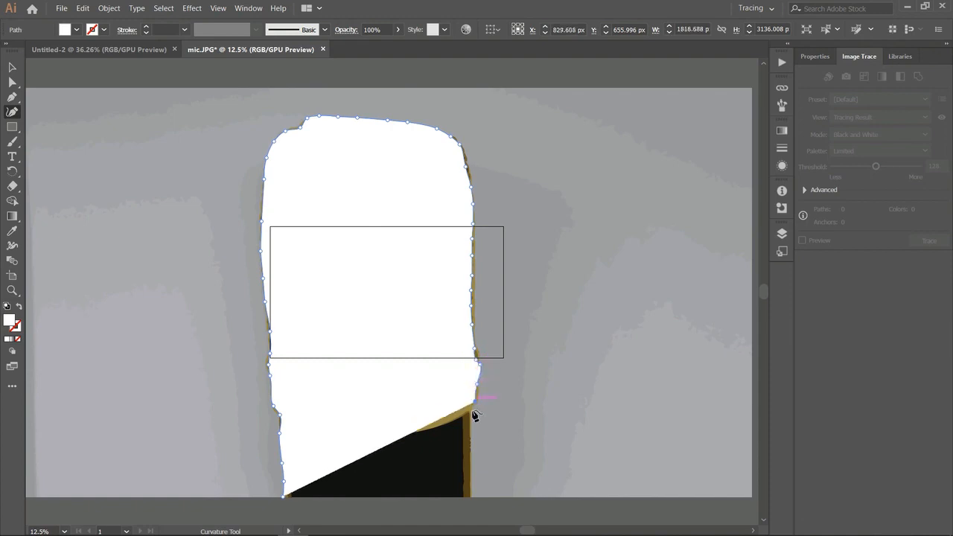
click(469, 418)
click(468, 448)
click(468, 469)
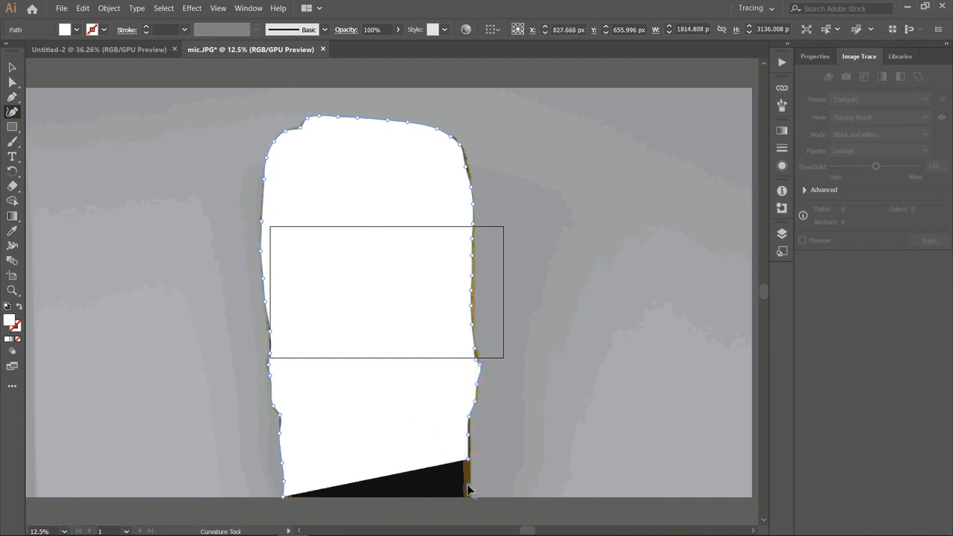
click(467, 488)
click(468, 496)
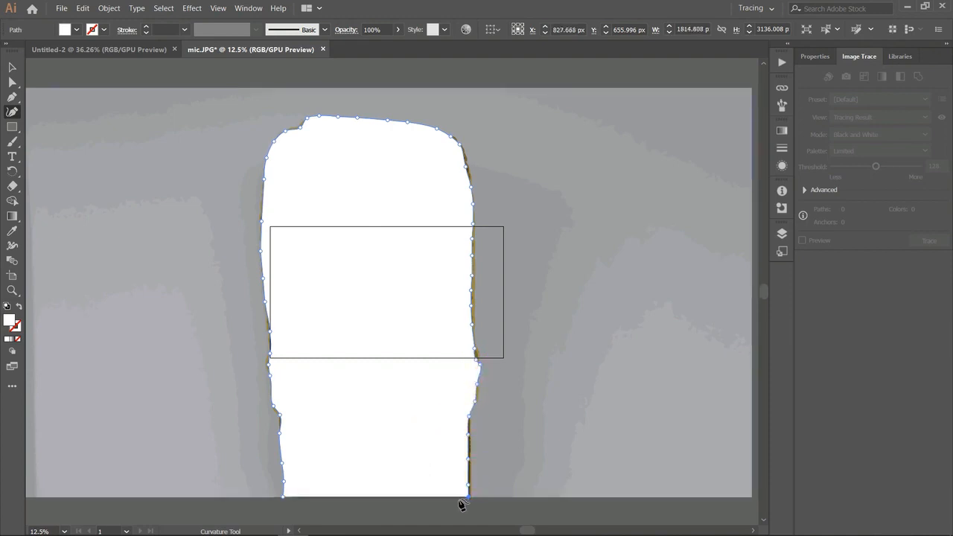
- Close the microphone outline along the photo's lower edge at its starting point
click(413, 497)
click(374, 498)
click(342, 497)
click(299, 497)
click(283, 499)
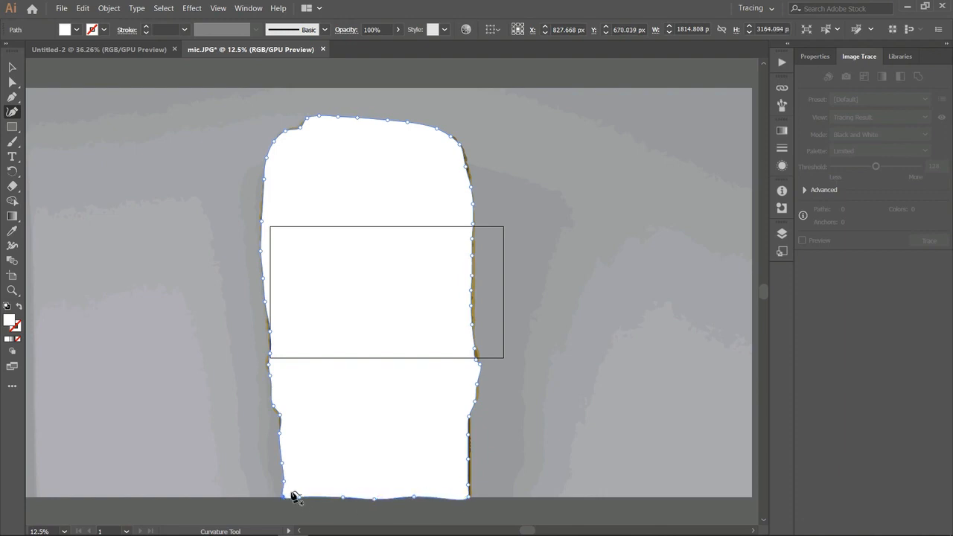
- Select the outline and the traced photo, clip the photo to the outline with Make Clipping Mask, and deselect it
click(12, 67)
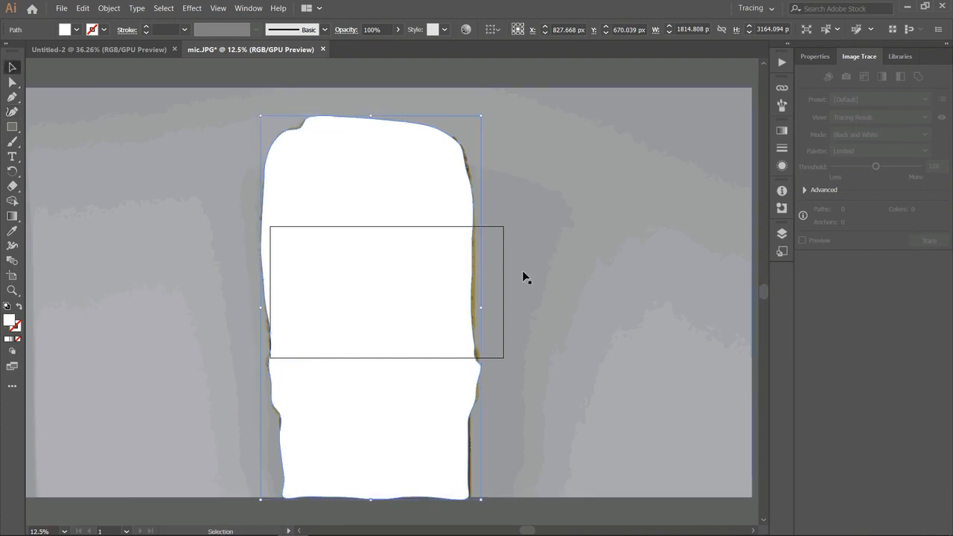
click(629, 188)
key(ctrl+a)
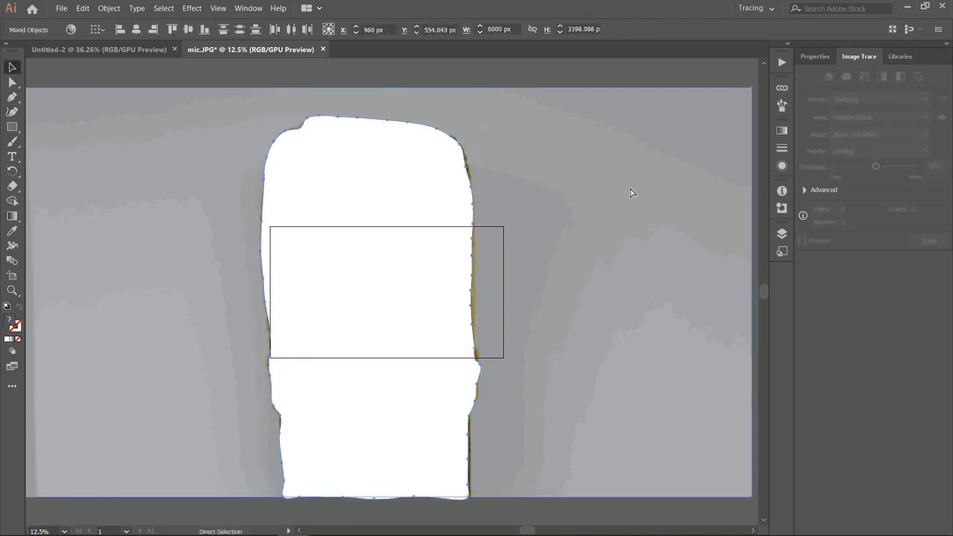
right_click(630, 193)
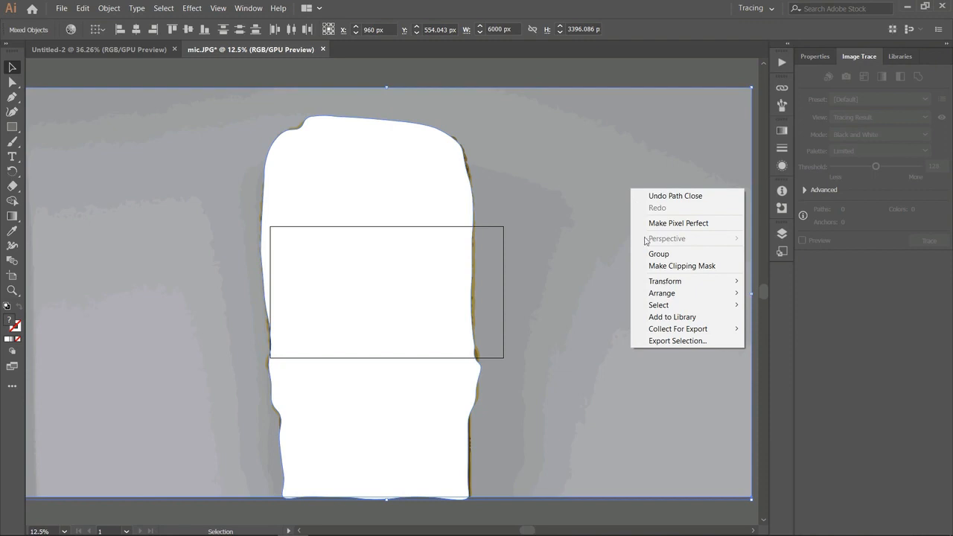
click(654, 265)
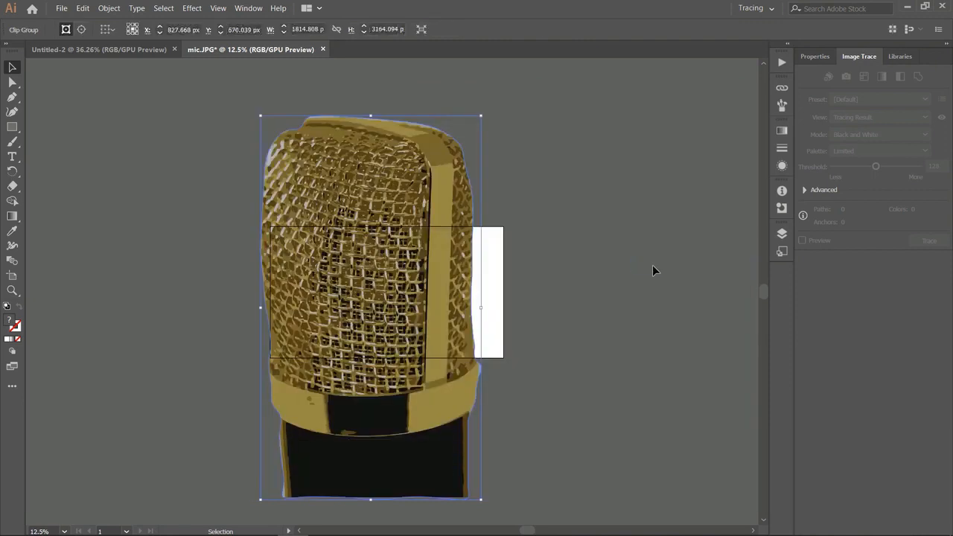
click(74, 166)
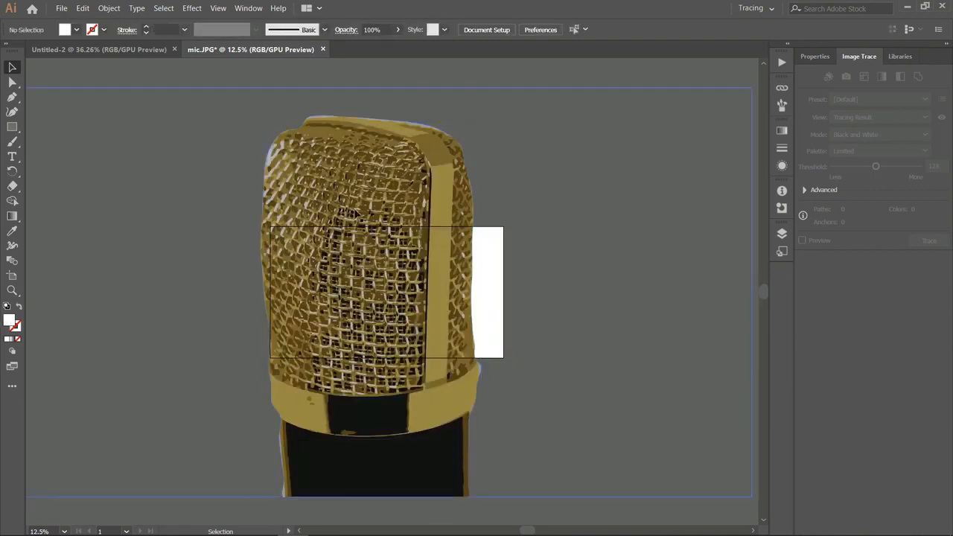
- Move the clipped microphone to the right and scale it down to about 1076 by 2067 px
drag(347, 179, 481, 221)
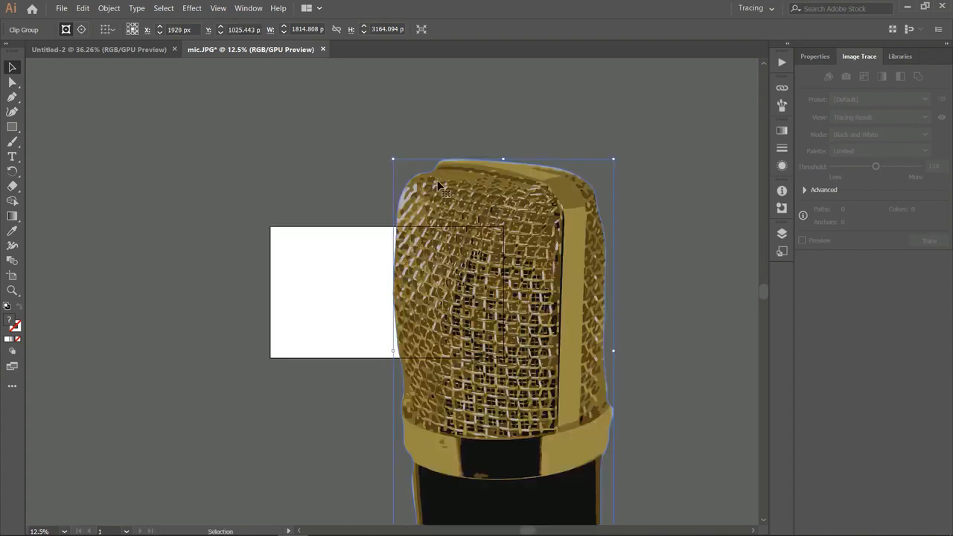
mouse_move(393, 159)
mouse_down()
mouse_move(559, 337)
mouse_move(491, 367)
mouse_move(495, 380)
mouse_move(560, 389)
mouse_move(525, 343)
mouse_up()
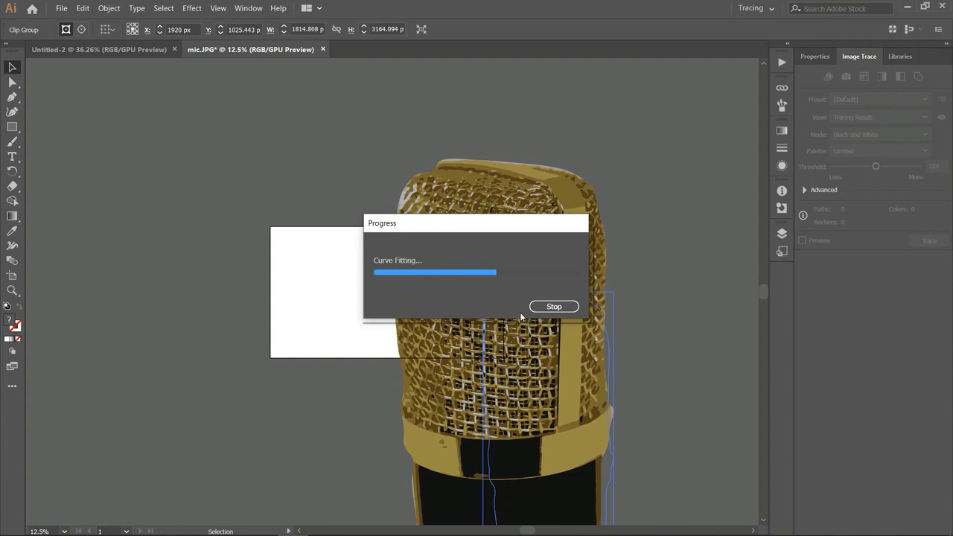
mouse_move(536, 408)
mouse_down()
mouse_move(510, 311)
mouse_move(472, 345)
mouse_up()
- Draw a white rectangle about 2700 by 2418 px over the artboard and microphone, and send it to the back
click(11, 126)
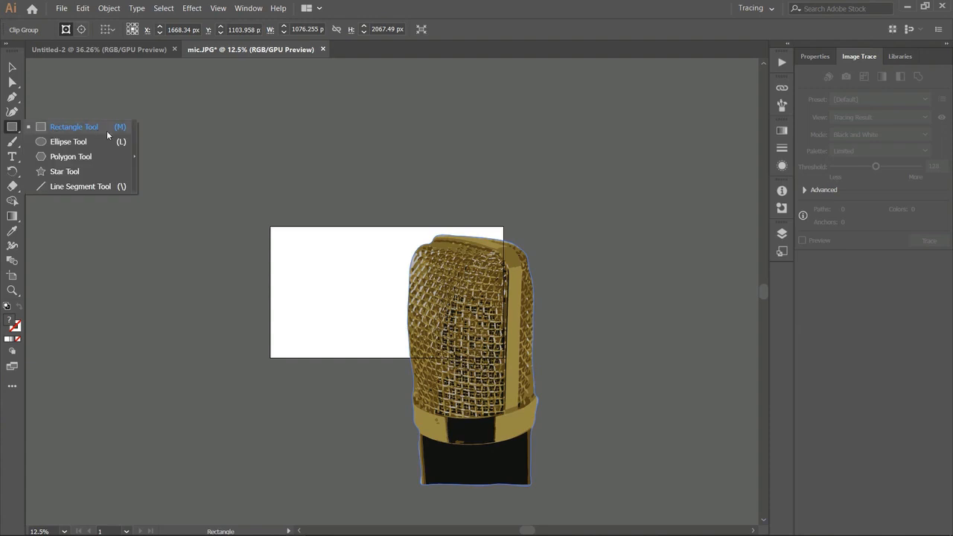
click(106, 131)
drag(229, 196, 556, 490)
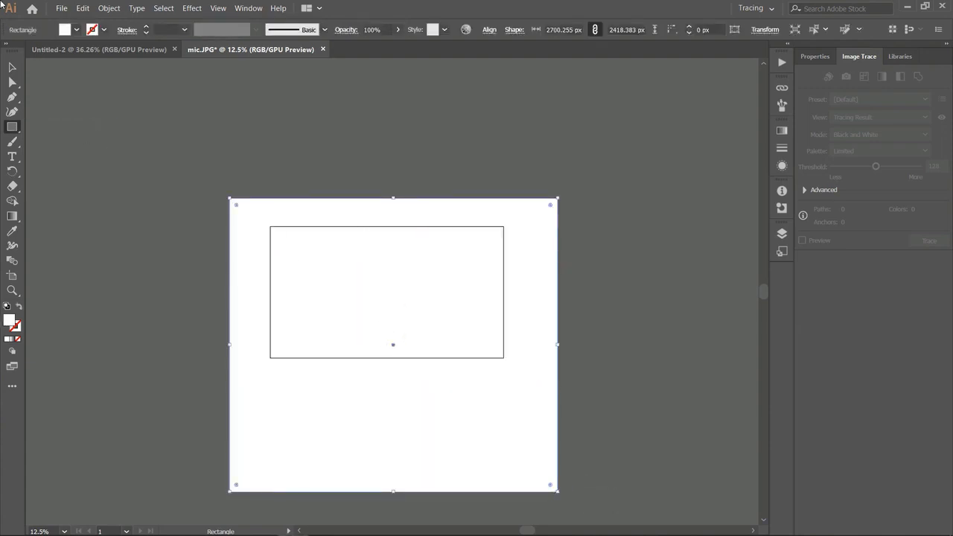
click(12, 67)
right_click(406, 445)
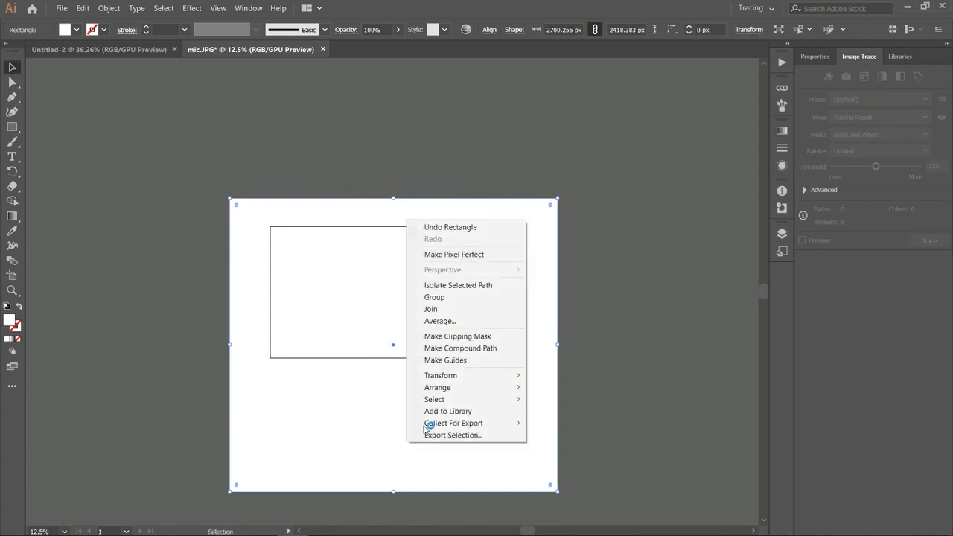
mouse_move(464, 388)
click(567, 423)
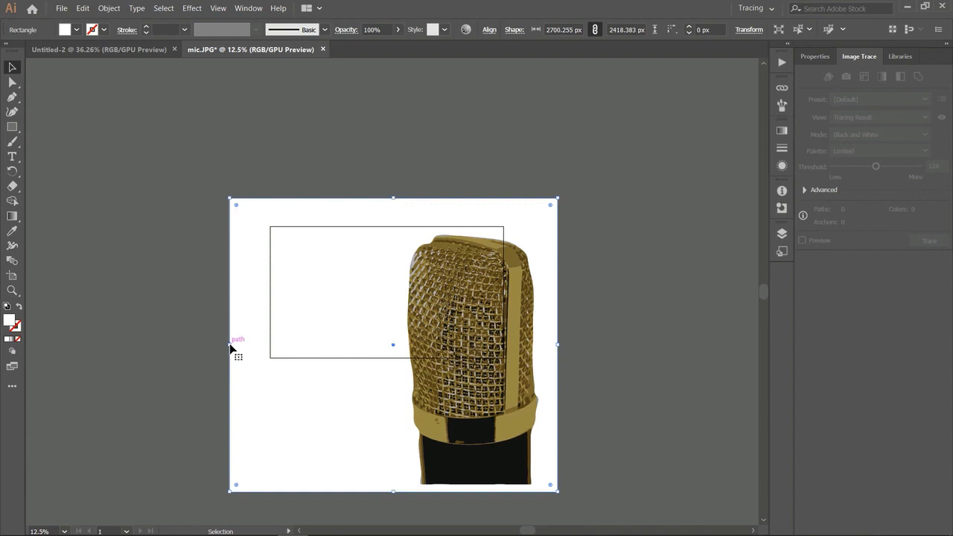
- Resize the white rectangle to about 2970 by 2341 px, aligning its lower edge with the microphone's base
drag(229, 343, 161, 337)
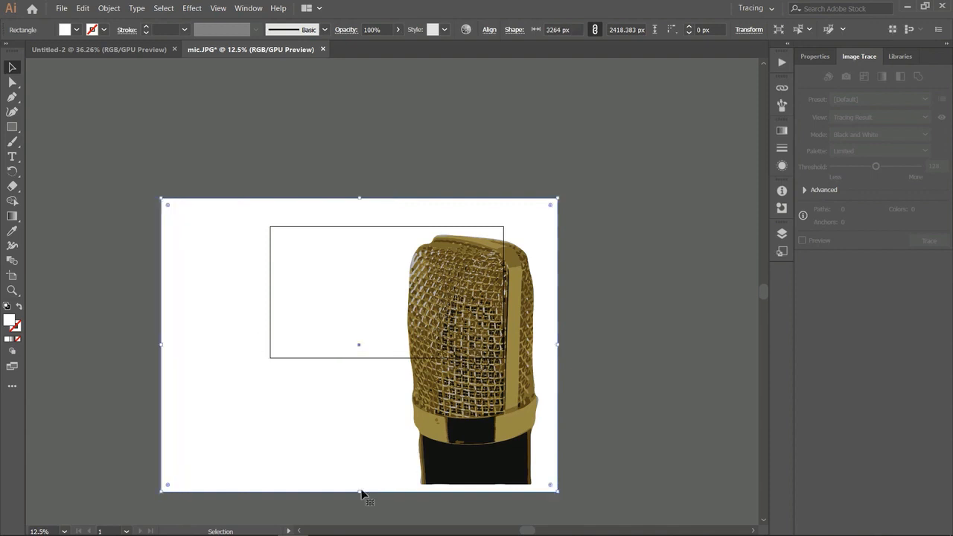
drag(360, 492, 368, 482)
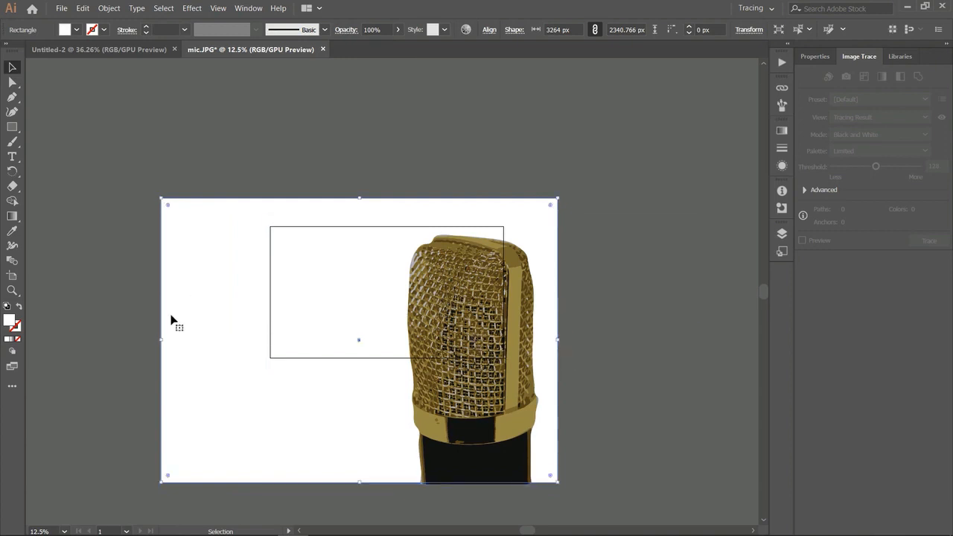
drag(158, 340, 196, 340)
- Select the rectangle and microphone together, move them to the right clear of the artboard, and deselect them
drag(594, 179, 489, 322)
drag(491, 389, 649, 377)
drag(527, 531, 600, 532)
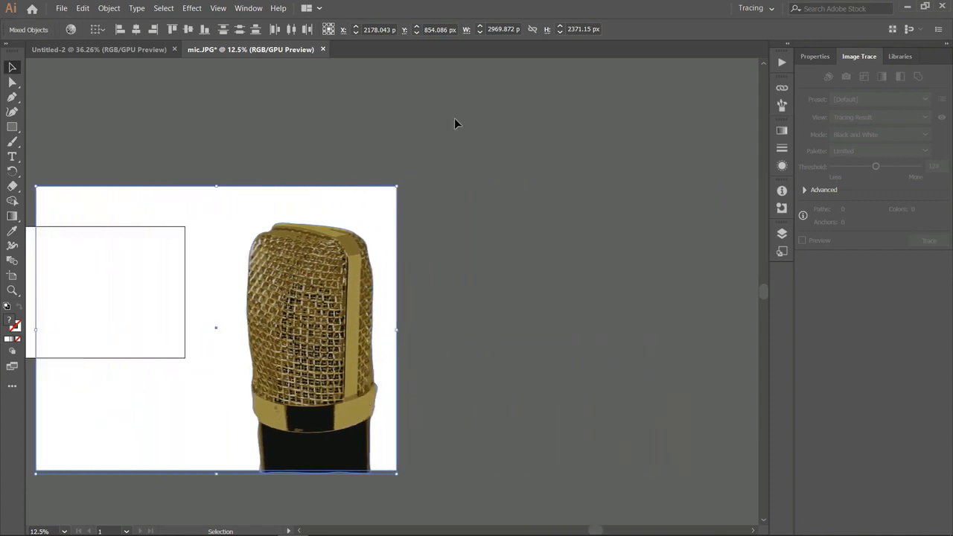
drag(296, 316, 482, 321)
click(671, 336)
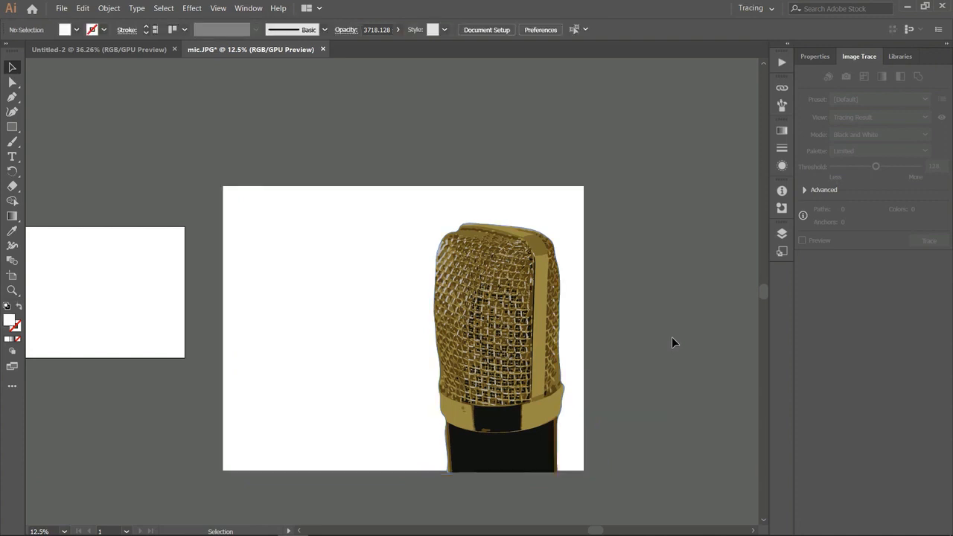
- Lower the white rectangle's upper edge to make it 2112 px high
click(353, 332)
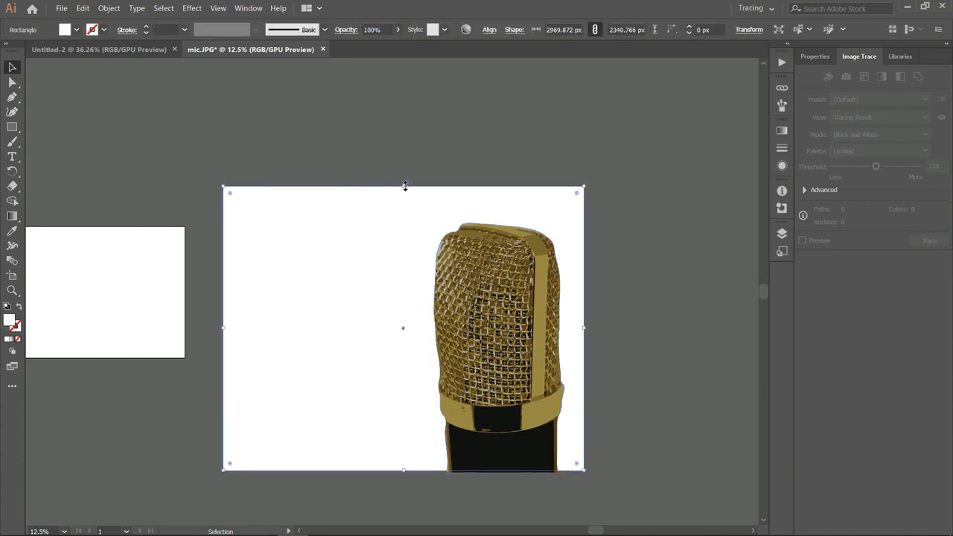
drag(403, 186, 402, 214)
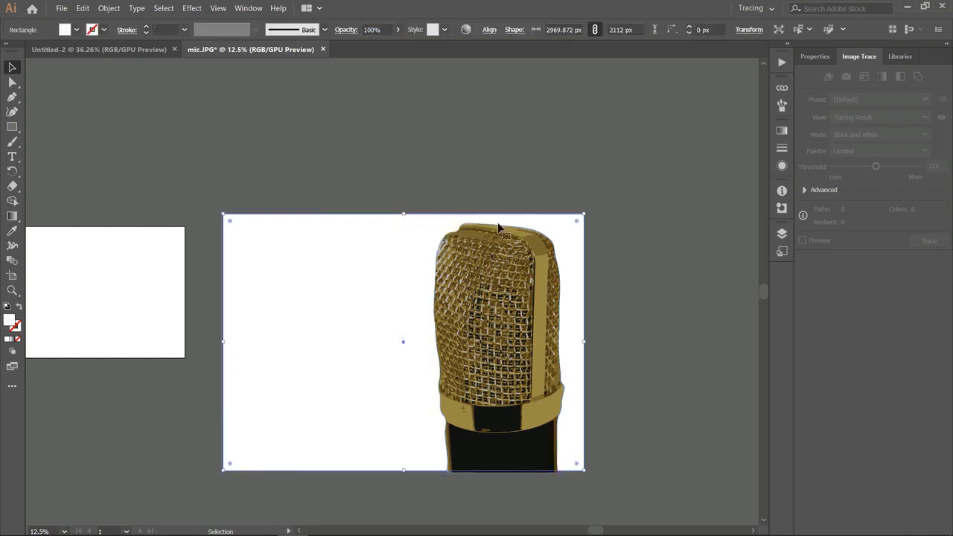
click(615, 302)
click(325, 336)
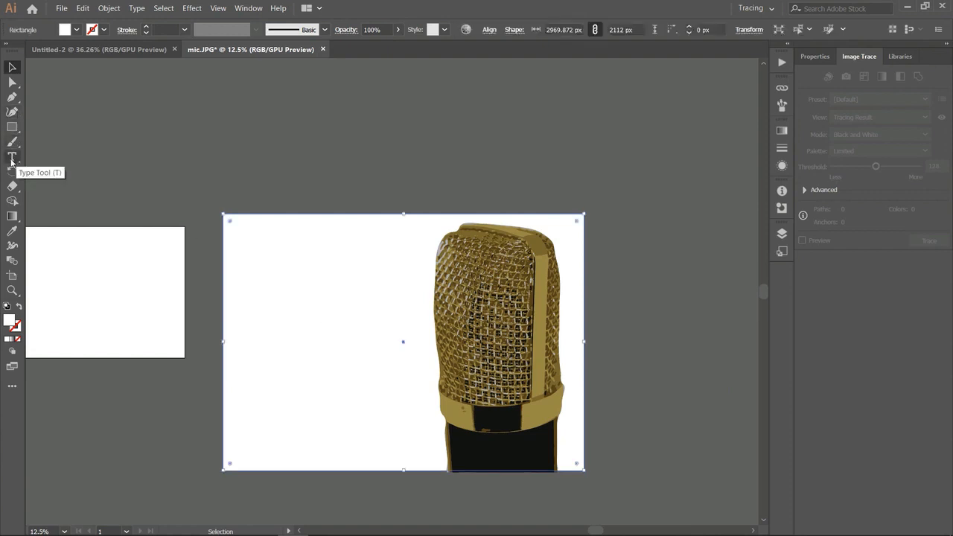
- Add the text OPEN MIC at 72 pt in the empty area of the rectangle beside the microphone
click(11, 157)
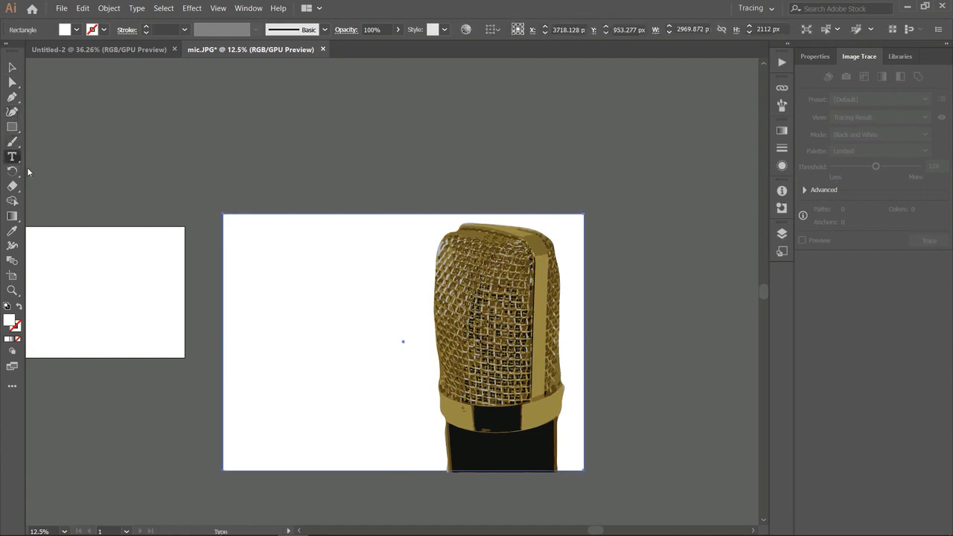
click(284, 278)
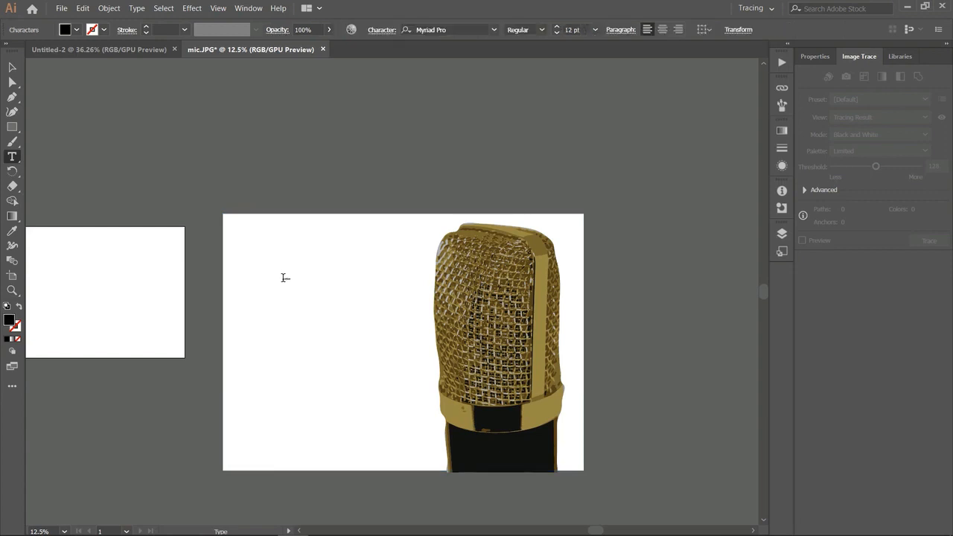
click(594, 30)
click(611, 251)
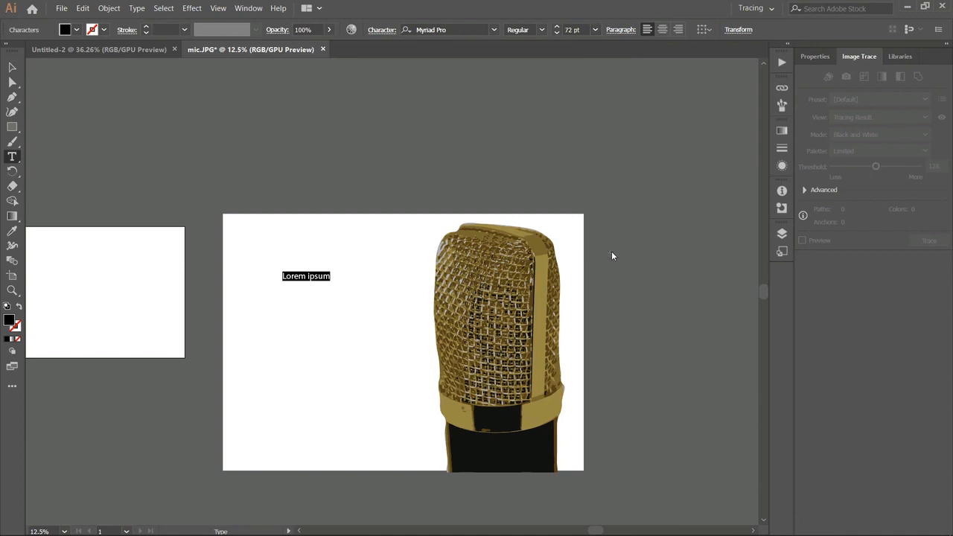
triple_click(303, 276)
key(BackSpace)
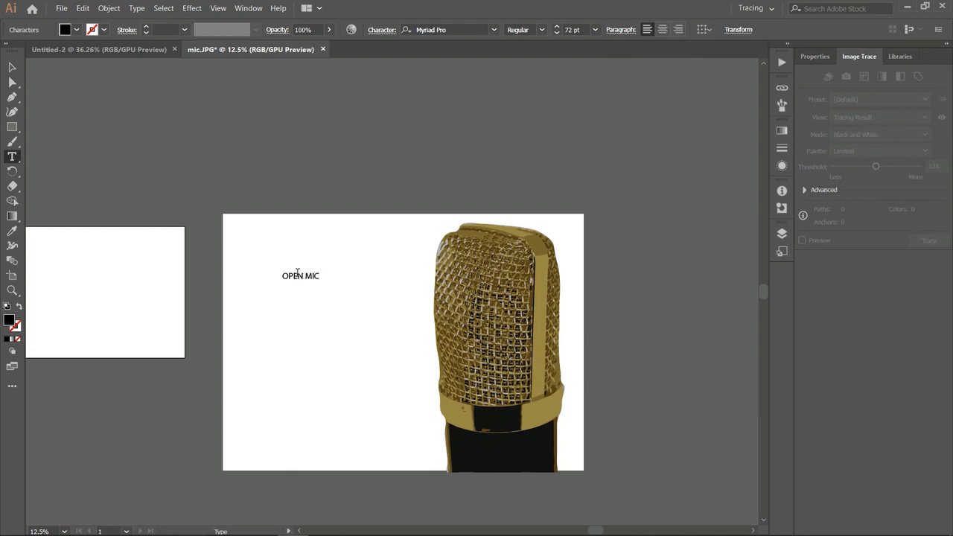
- Set the OPEN MIC text to 400 pt and move it left so it clears the microphone
click(13, 67)
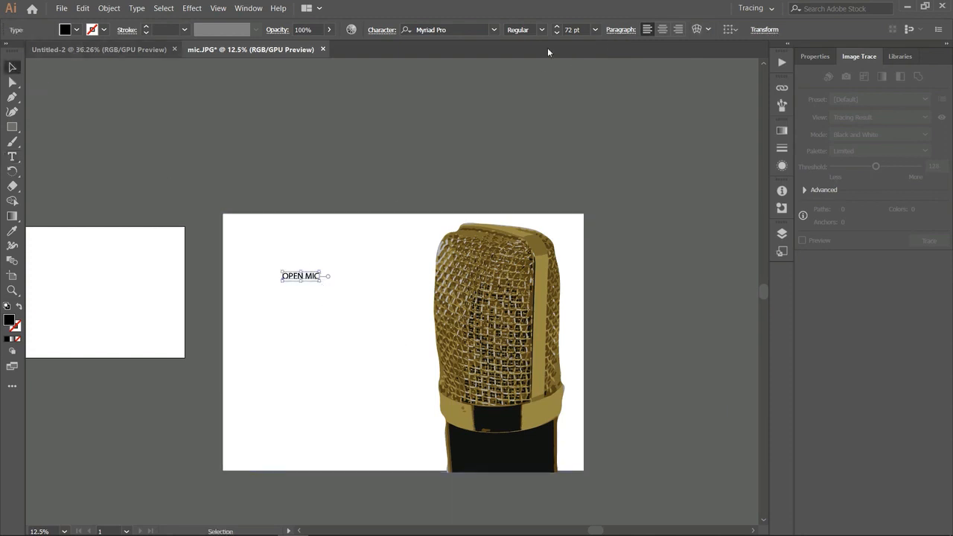
triple_click(305, 277)
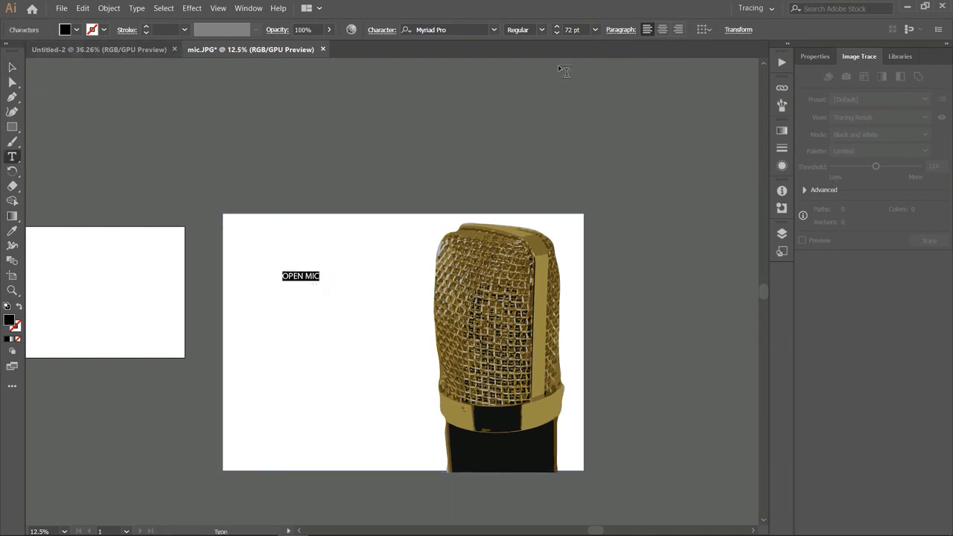
click(571, 29)
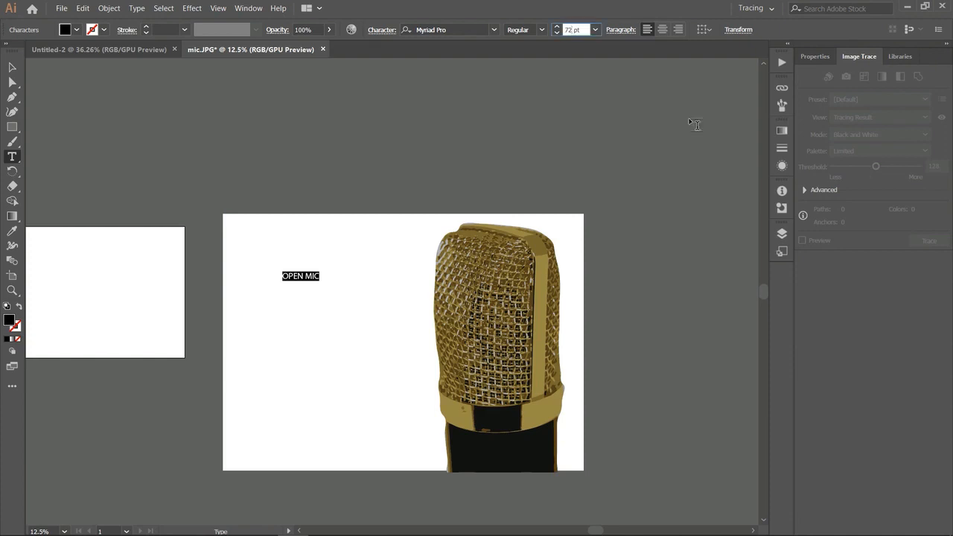
text(400)
key(Return)
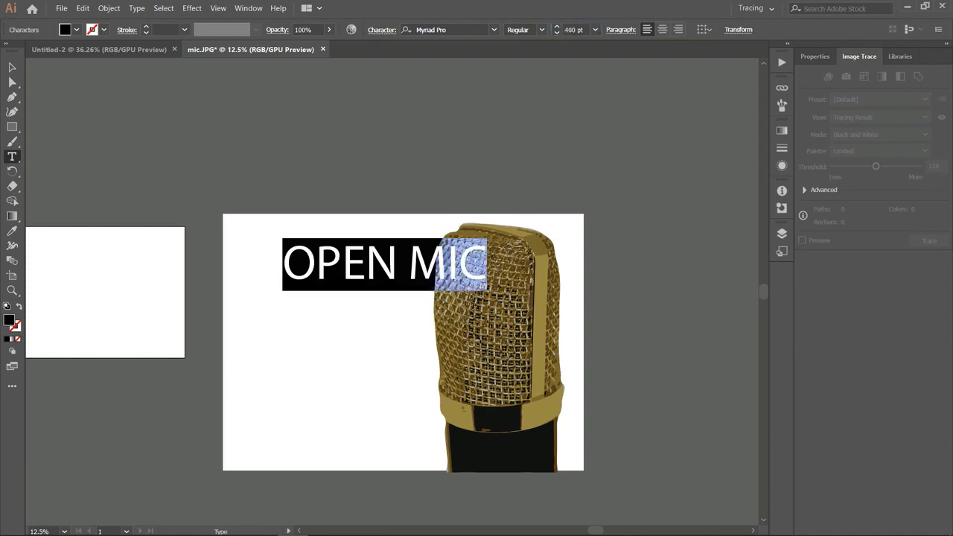
click(12, 67)
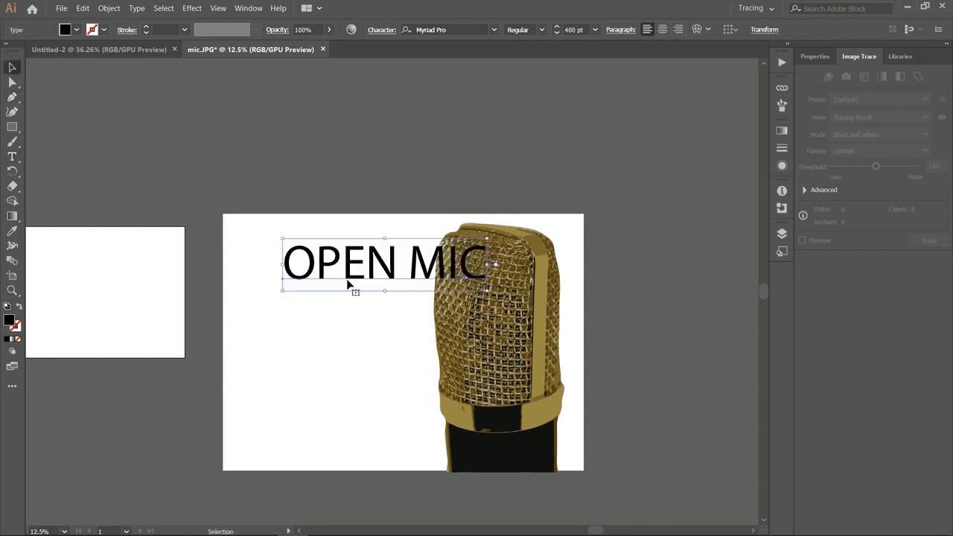
drag(340, 273, 285, 284)
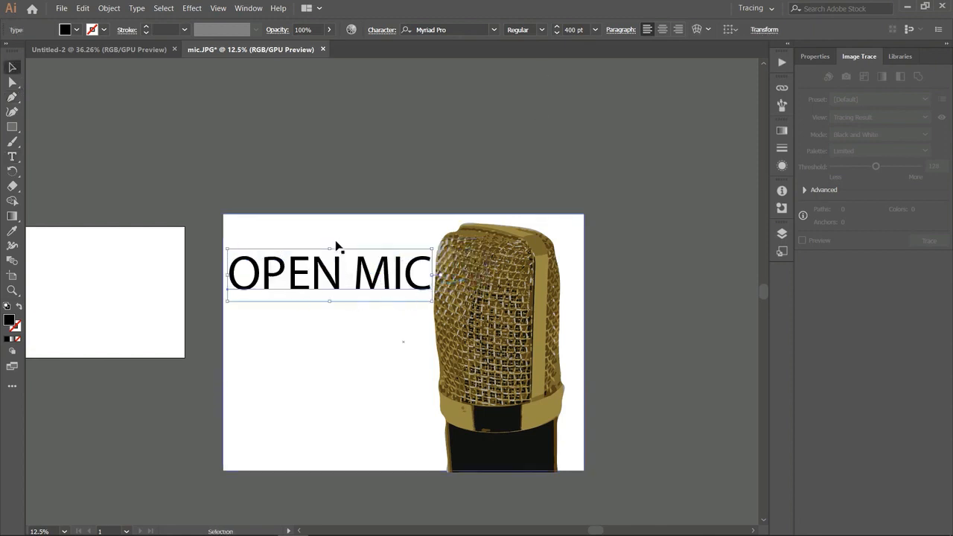
- Set the OPEN MIC title's size to 300 pt and its font to Rockwell Condensed, and deselect it
triple_click(337, 269)
click(566, 29)
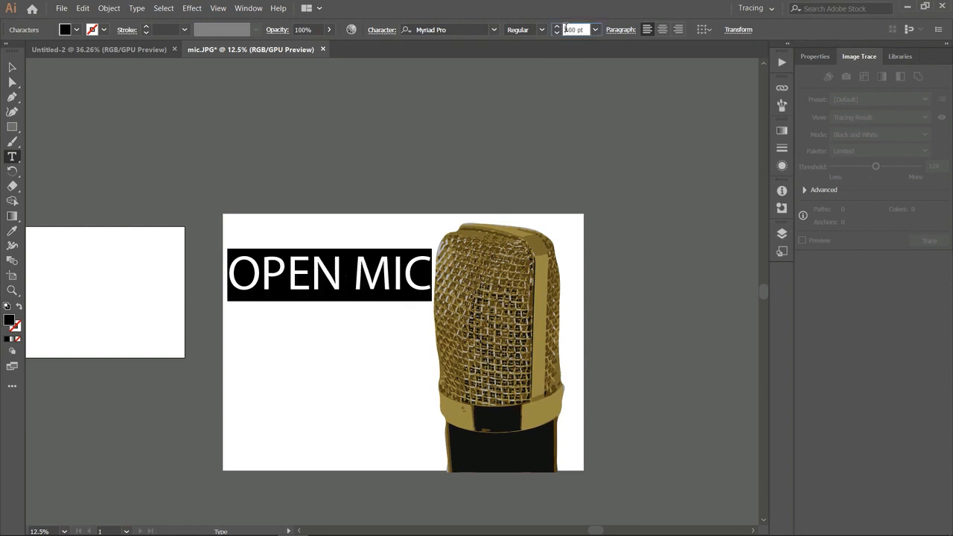
key(Return)
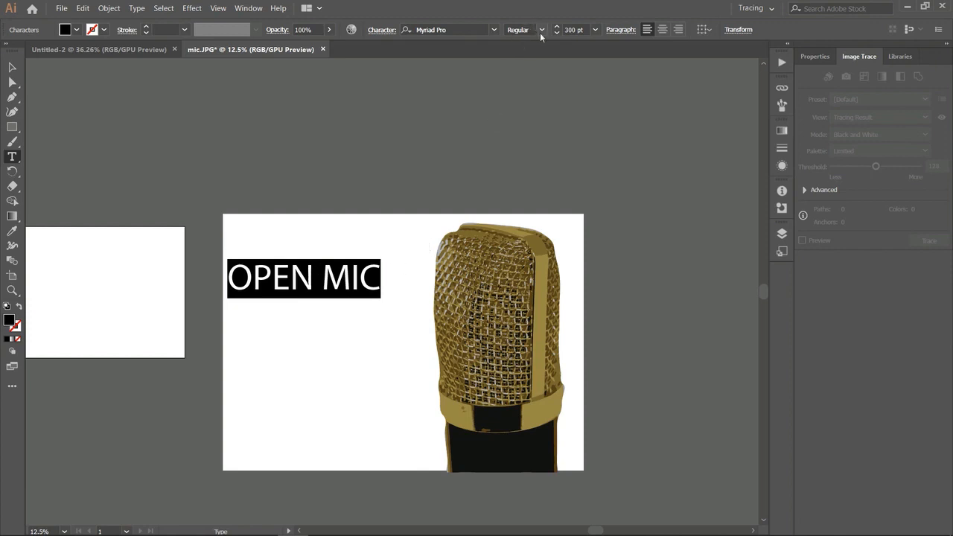
click(449, 31)
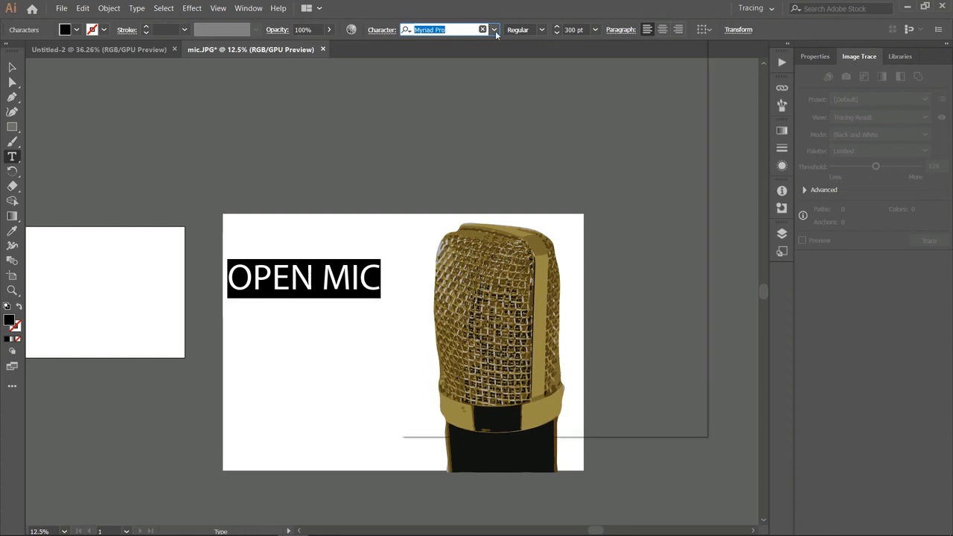
click(494, 30)
click(510, 117)
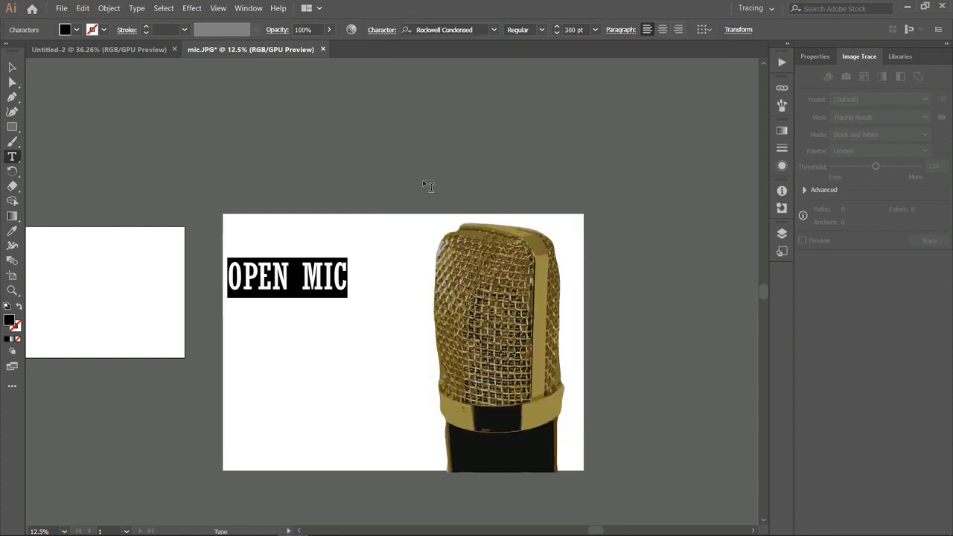
key(ctrl+shift+a)
click(12, 66)
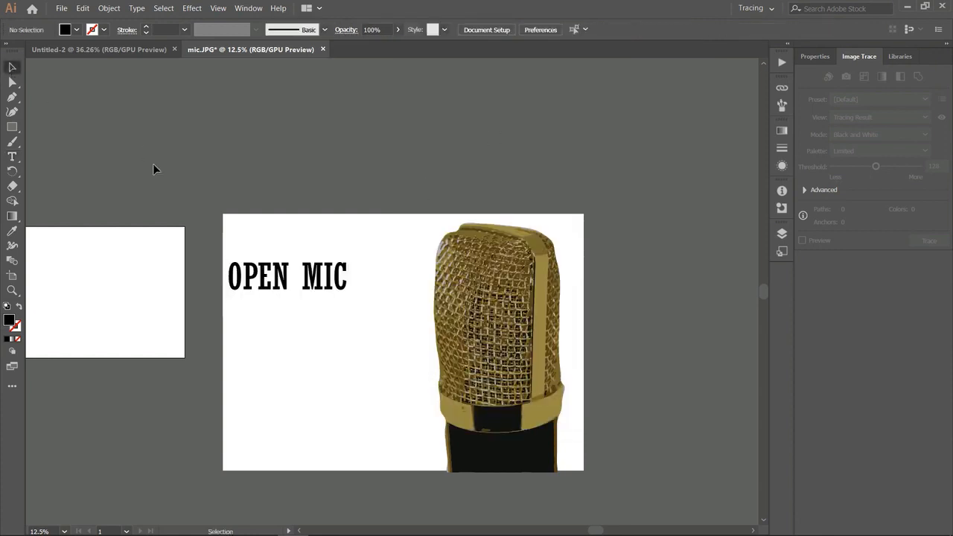
- Enlarge the OPEN MIC title to about 377 pt, position it in the space beside the microphone, and deselect it
drag(327, 281, 400, 276)
click(398, 195)
click(392, 161)
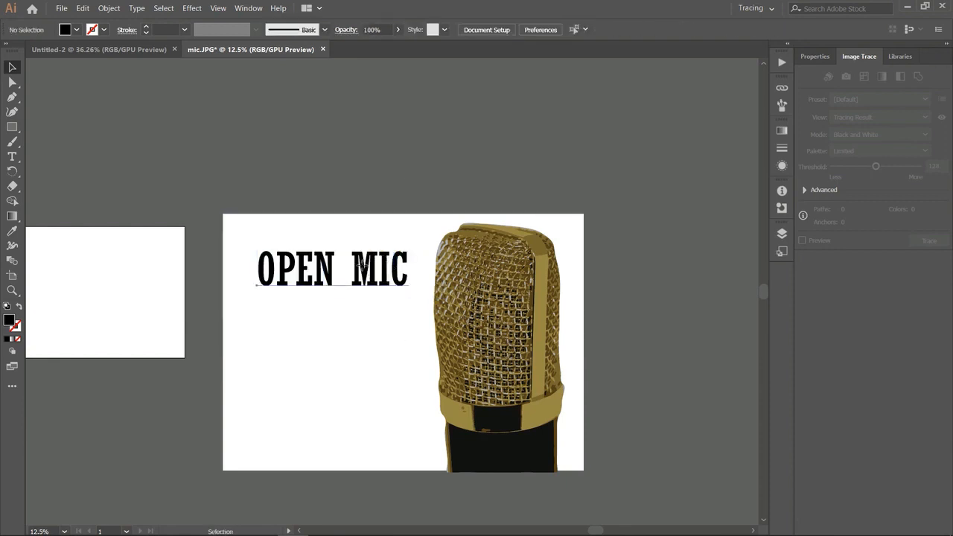
- Duplicate the OPEN MIC title and place the copy directly below the original
click(362, 269)
key(ctrl+v)
drag(375, 296, 333, 328)
- Replace the wording of the lower OPEN MIC copy with 4:00 PM
key(t)
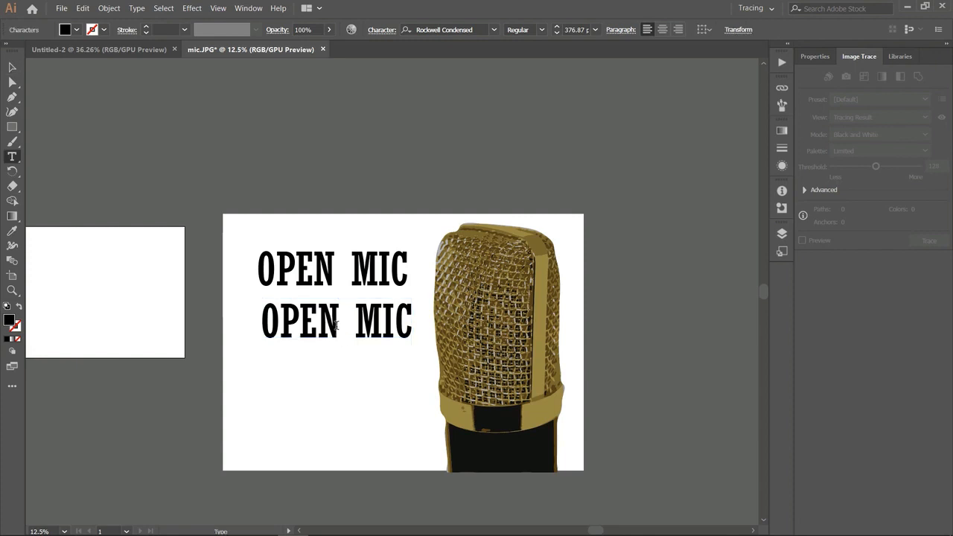
click(328, 321)
key(BackSpace)
key(BackSpace)
key(BackSpace)
key(Delete)
key(BackSpace)
key(Delete)
key(Delete)
key(Delete)
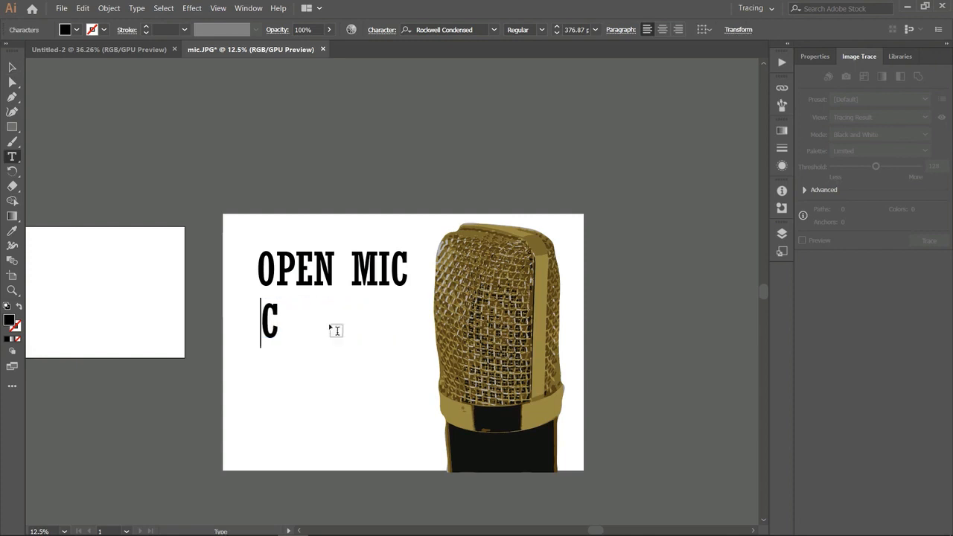
text(4:0)
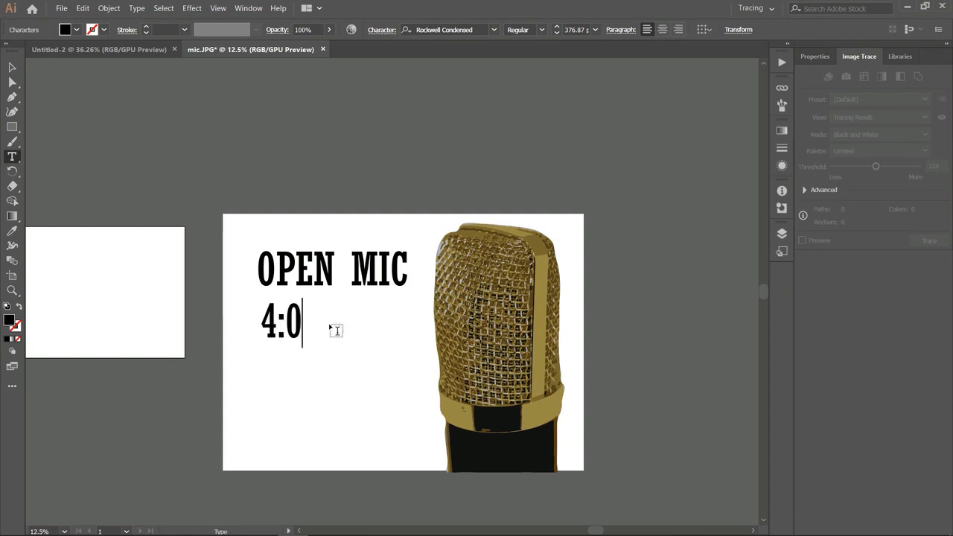
text(0 pm)
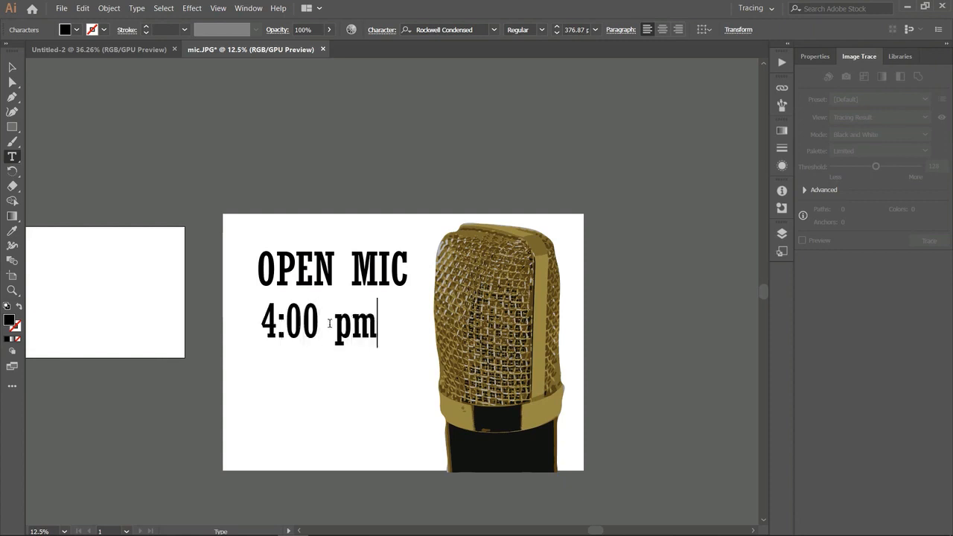
key(BackSpace)
key(BackSpace)
text(pP)
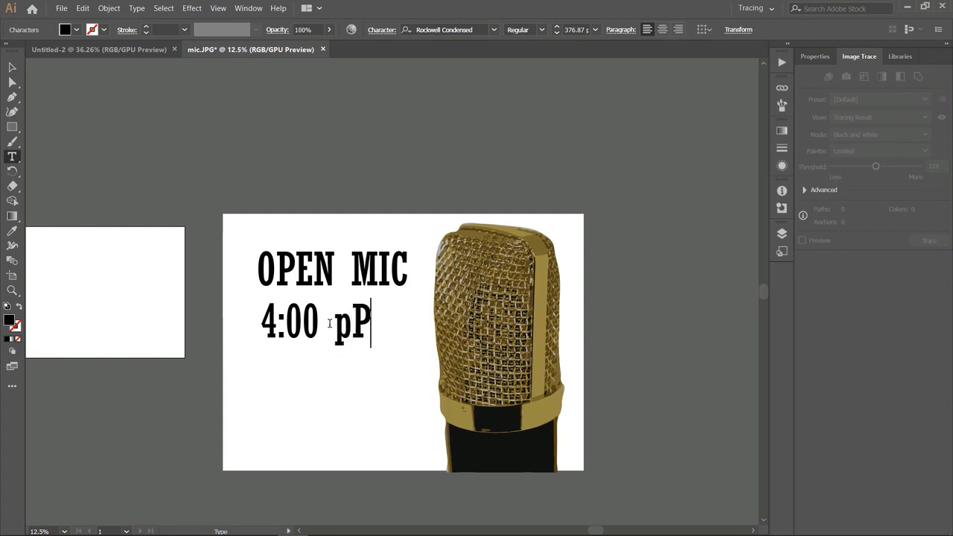
key(BackSpace)
key(BackSpace)
text(P)
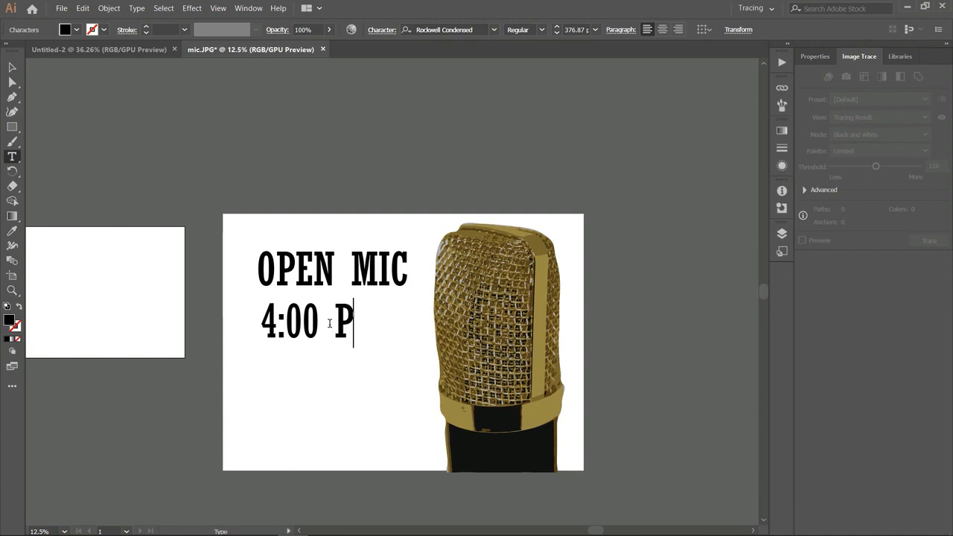
text(M)
key(Escape)
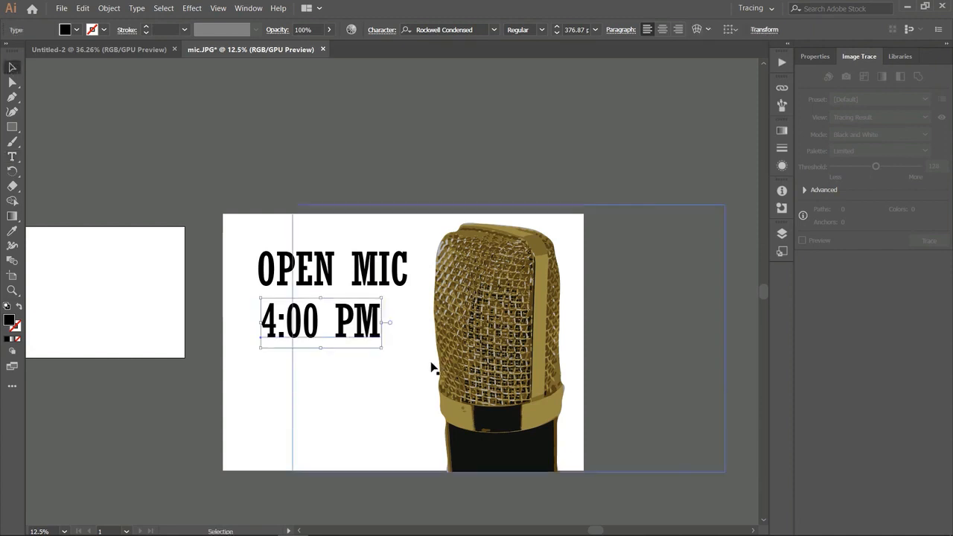
- Recolour the 4:00 PM text with the gold sampled from the microphone's vertical band, and deselect it
double_click(315, 338)
key(ctrl+a)
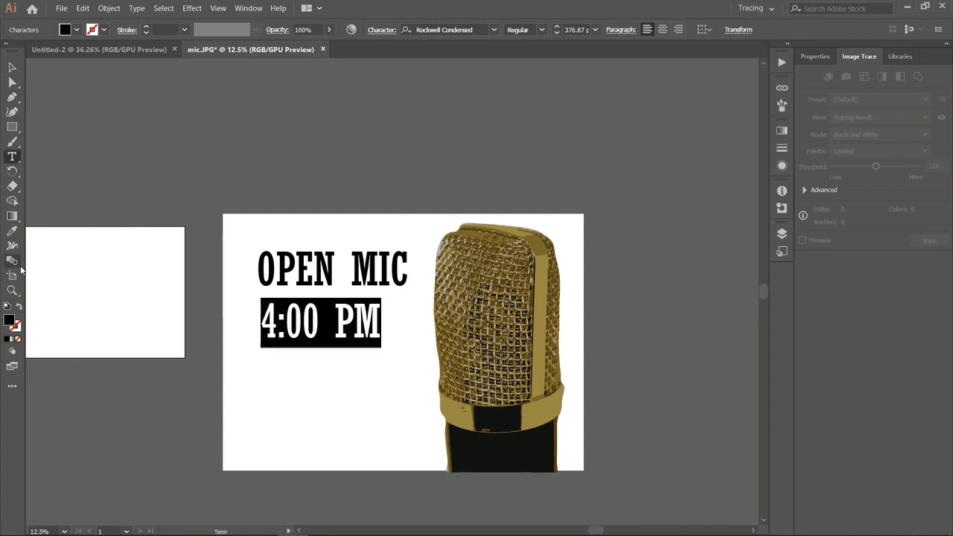
click(13, 231)
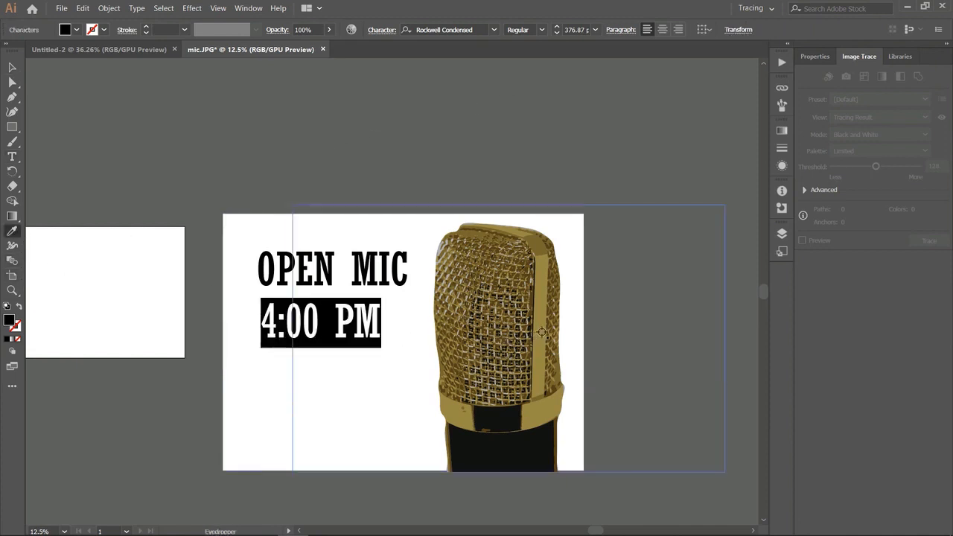
click(541, 332)
click(12, 67)
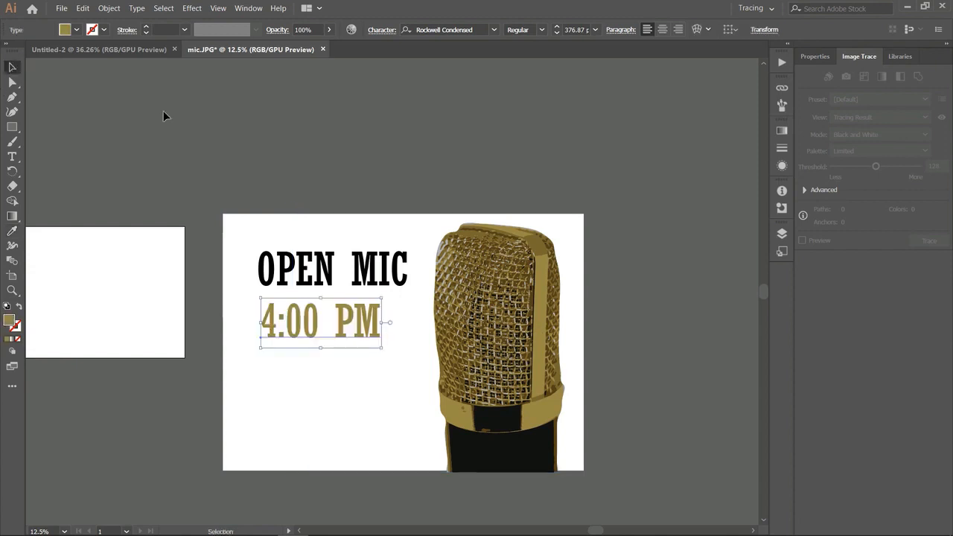
click(183, 114)
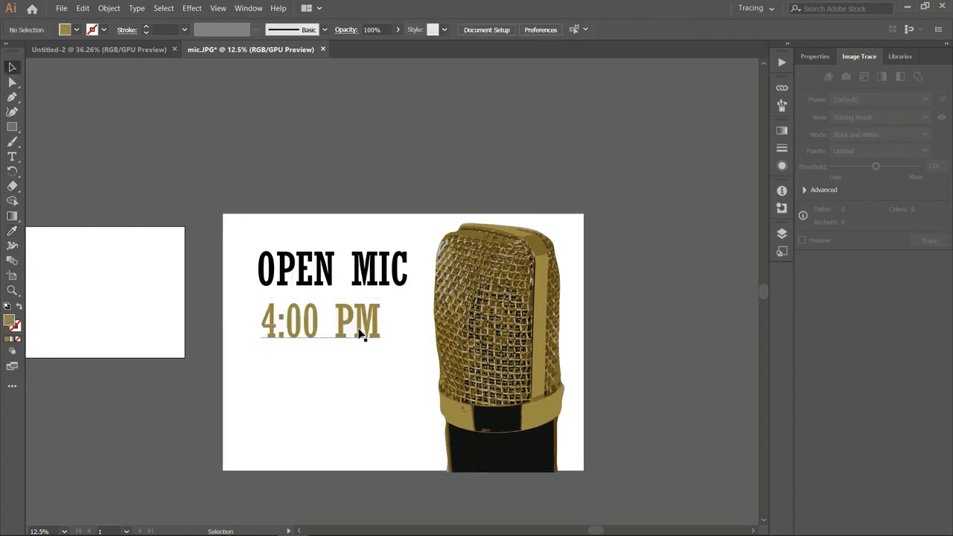
- Scale the 4:00 PM text down to about 328 pt and centre it roughly below the OPEN MIC title
drag(358, 328, 376, 344)
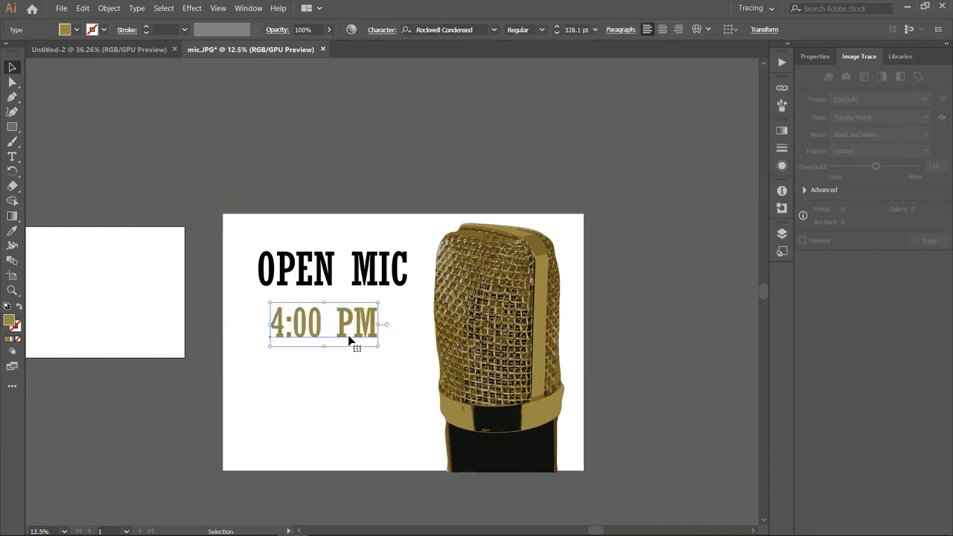
drag(324, 331, 353, 341)
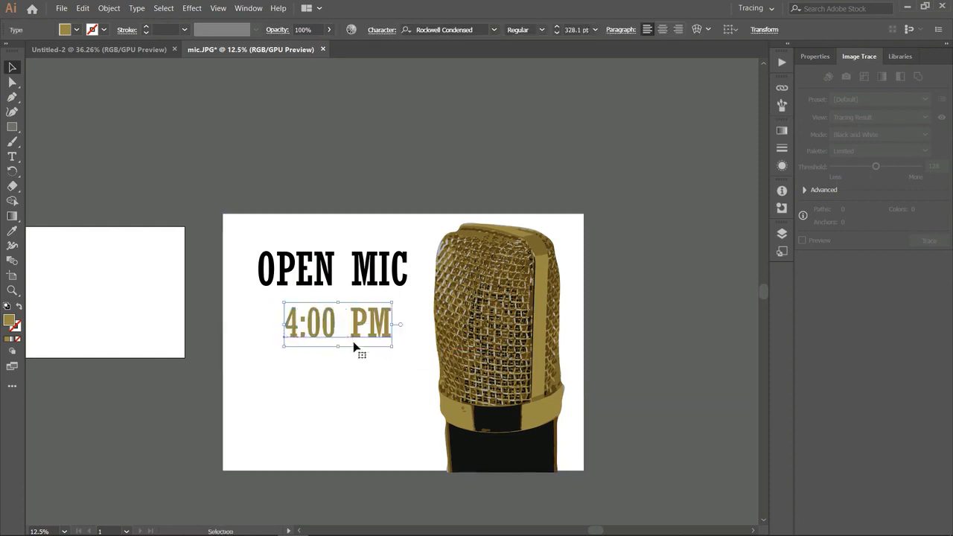
- Try brown and gold fills sampled from the microphone on the background rectangle, ending with the gold of its lower collar
click(344, 426)
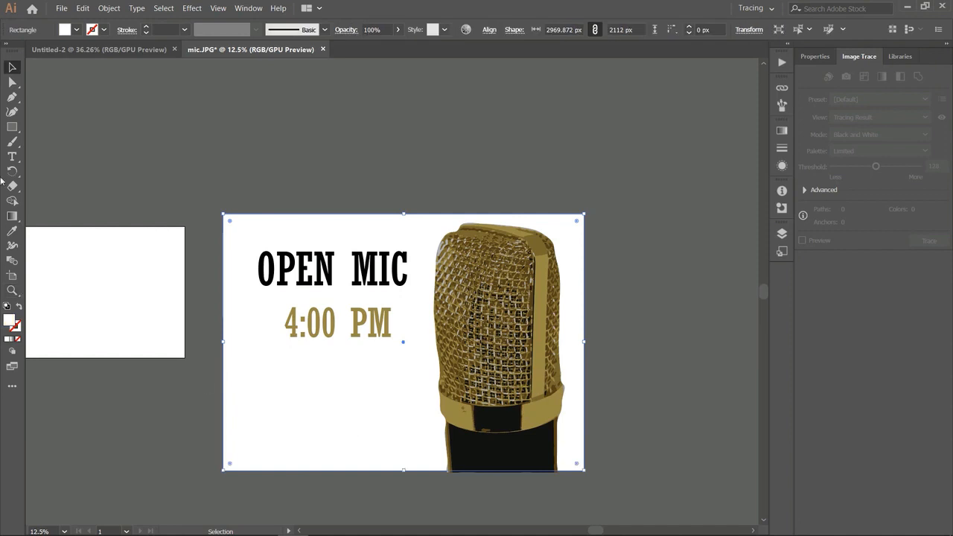
click(12, 230)
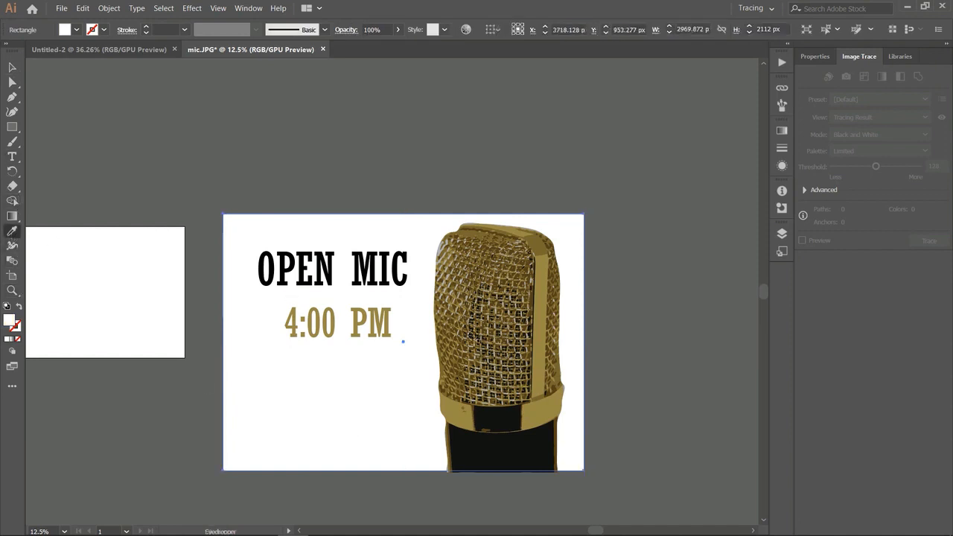
click(534, 300)
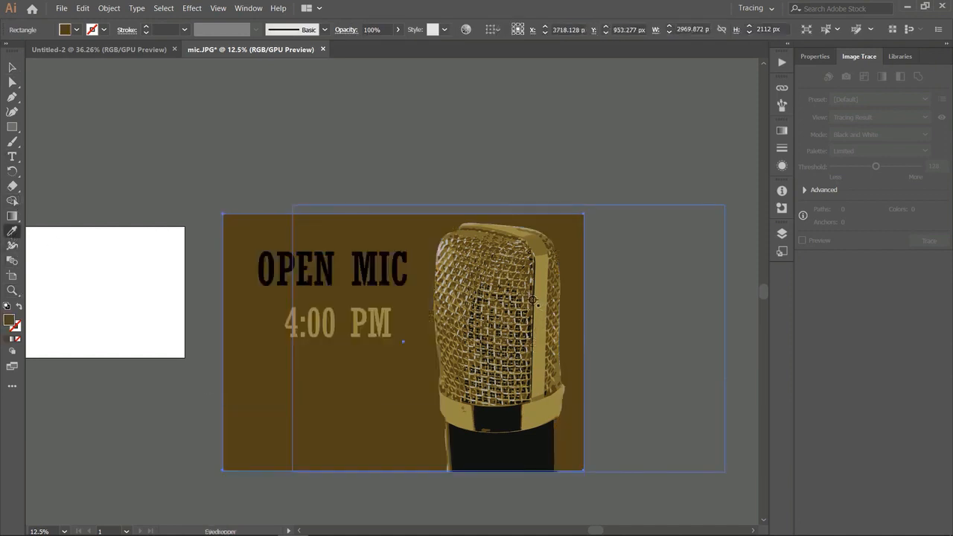
click(541, 322)
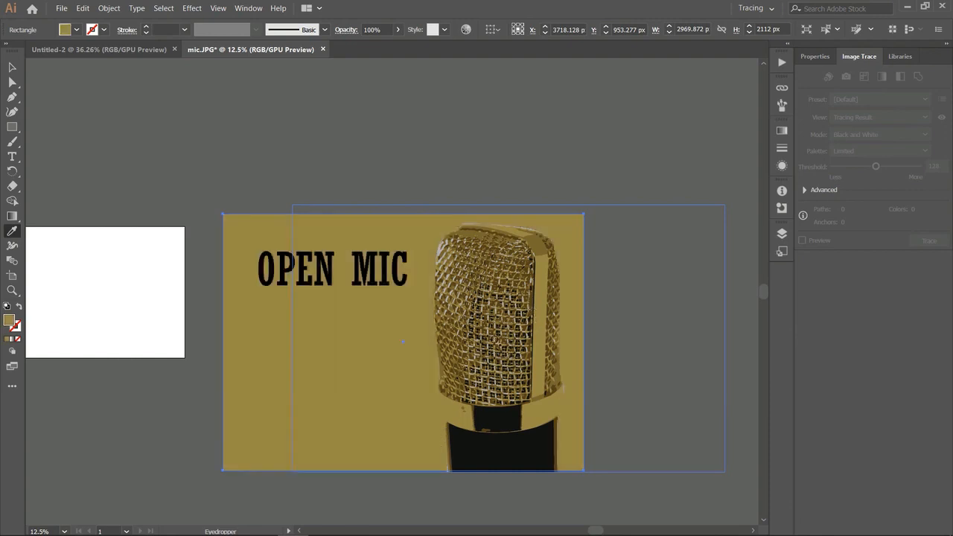
click(491, 339)
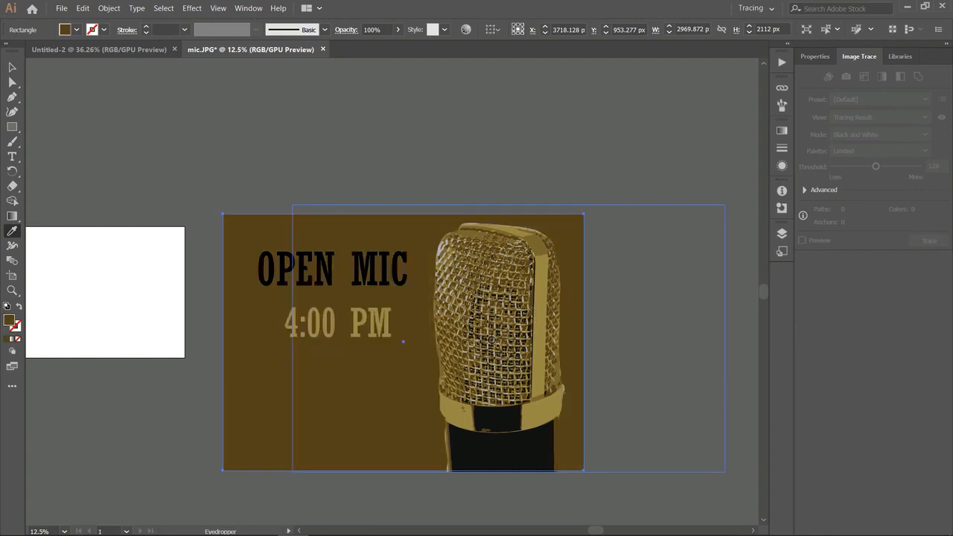
click(458, 411)
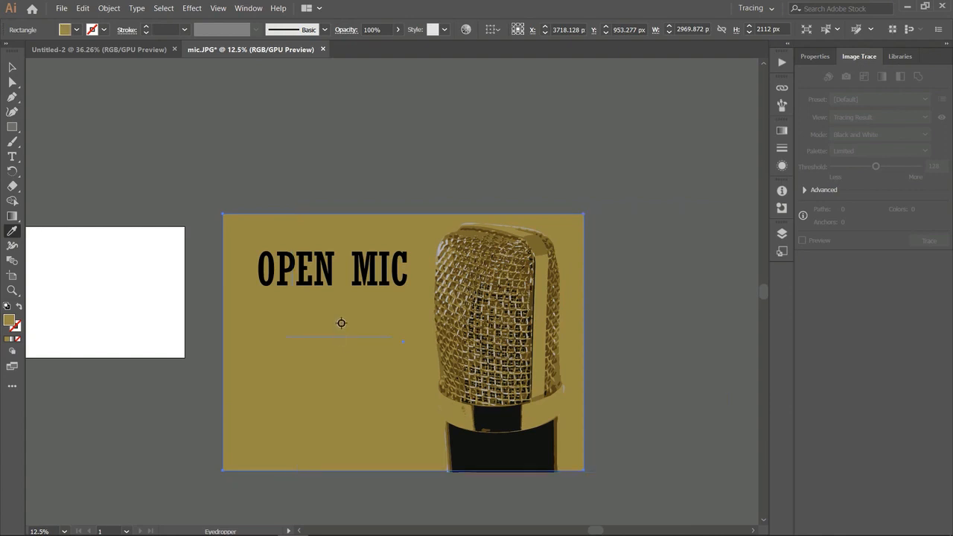
- Recolour the 4:00 PM text with the dark brown sampled from the microphone's mesh, and deselect it
key(v)
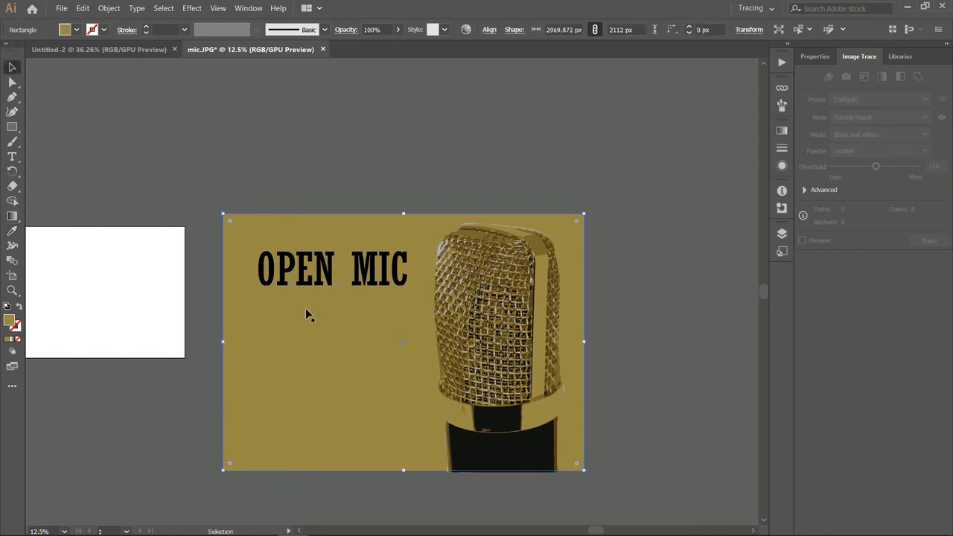
double_click(327, 326)
key(ctrl+a)
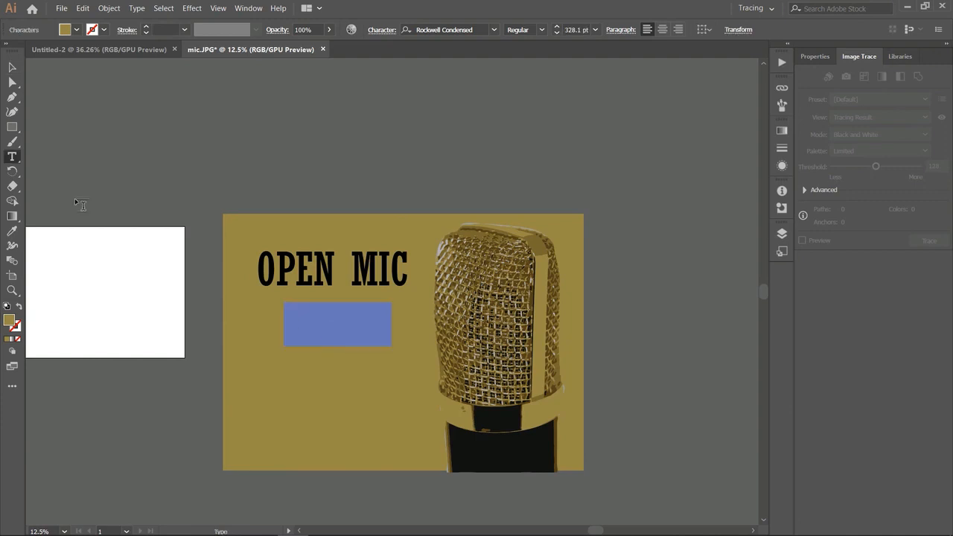
click(12, 231)
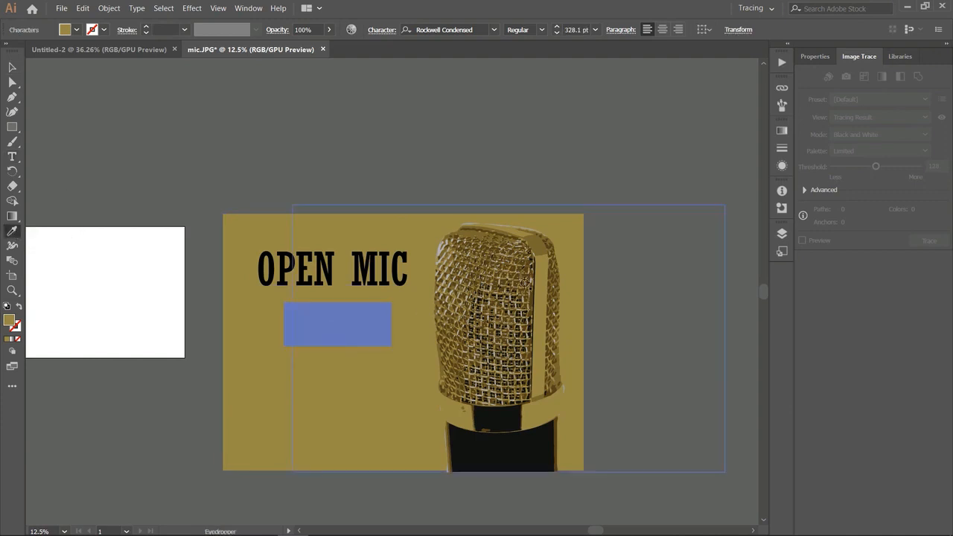
click(526, 304)
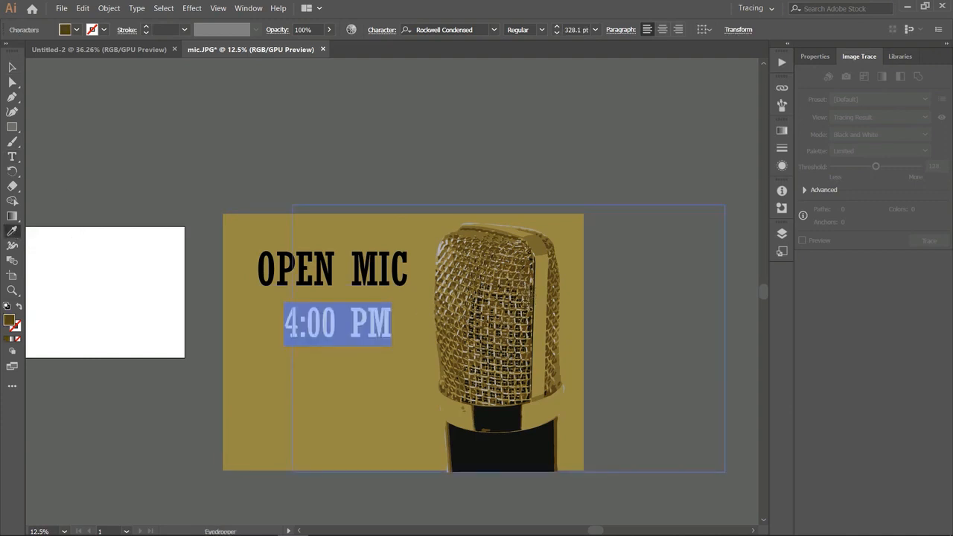
click(12, 67)
click(303, 174)
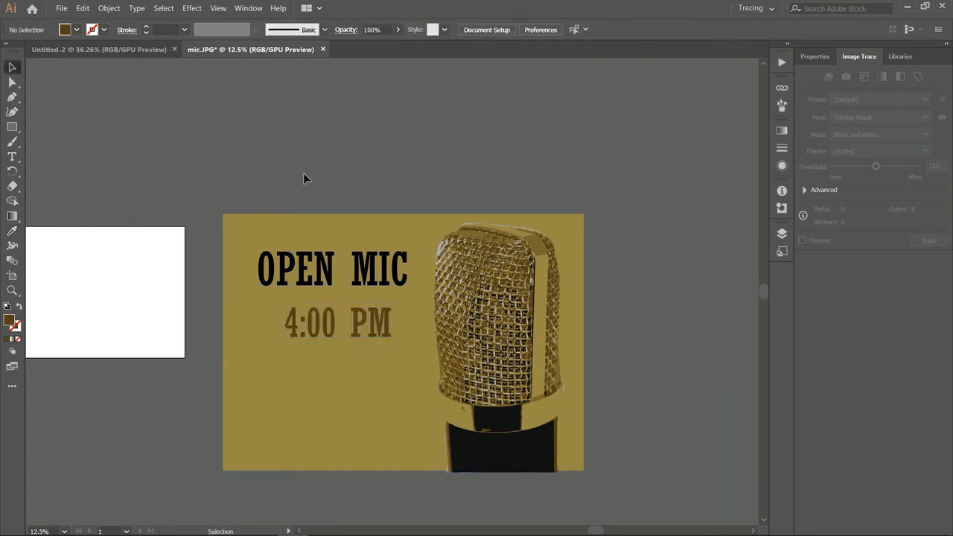
key(ctrl+plus)
key(ctrl+plus)
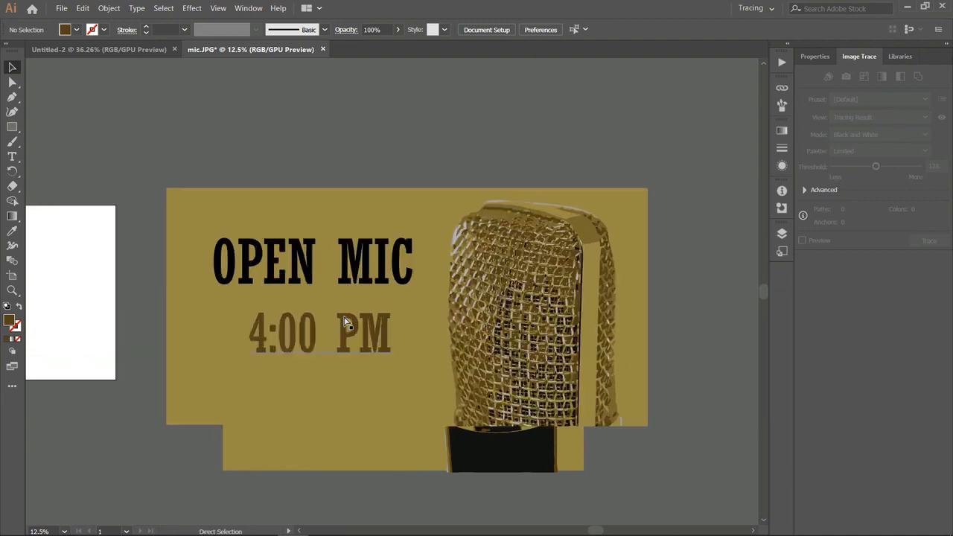
scroll(389, 285, down, 3)
key(ctrl+minus)
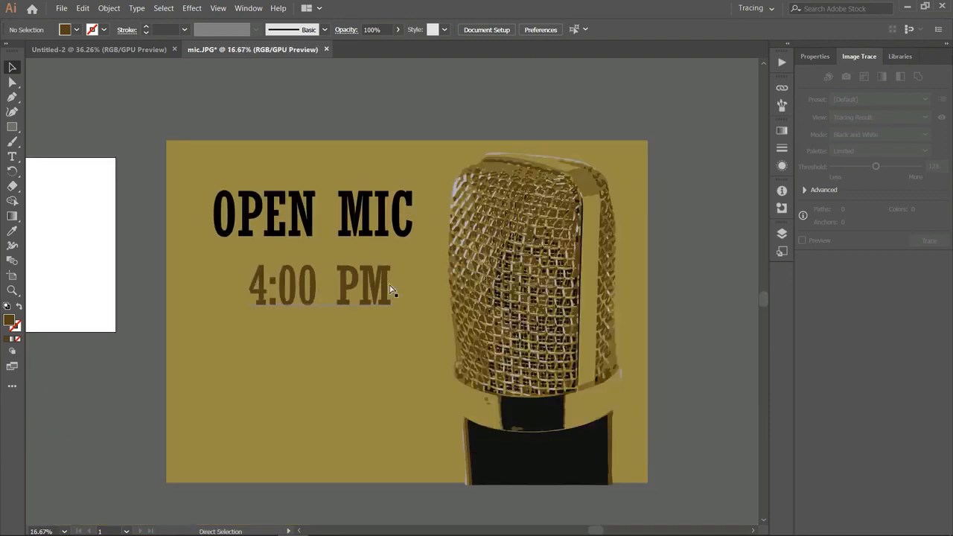
drag(600, 531, 603, 531)
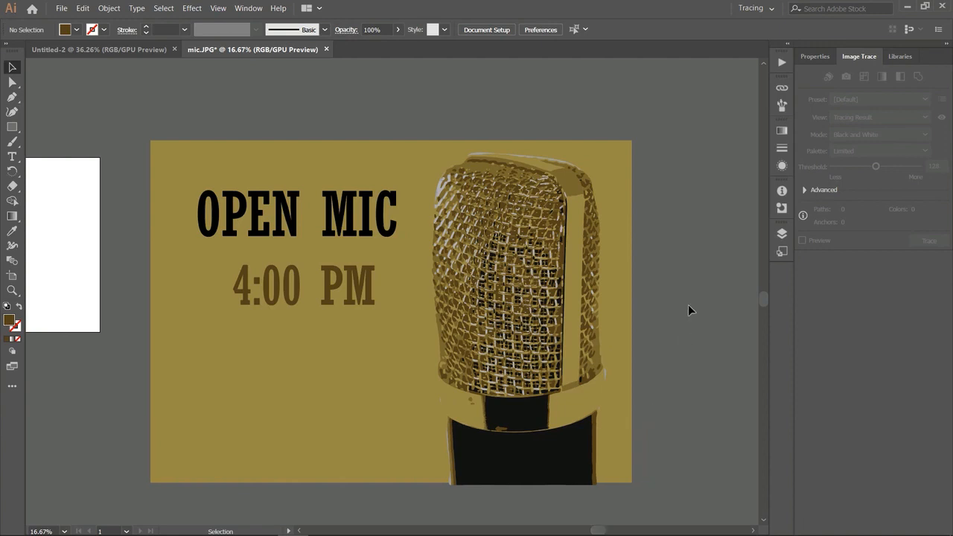